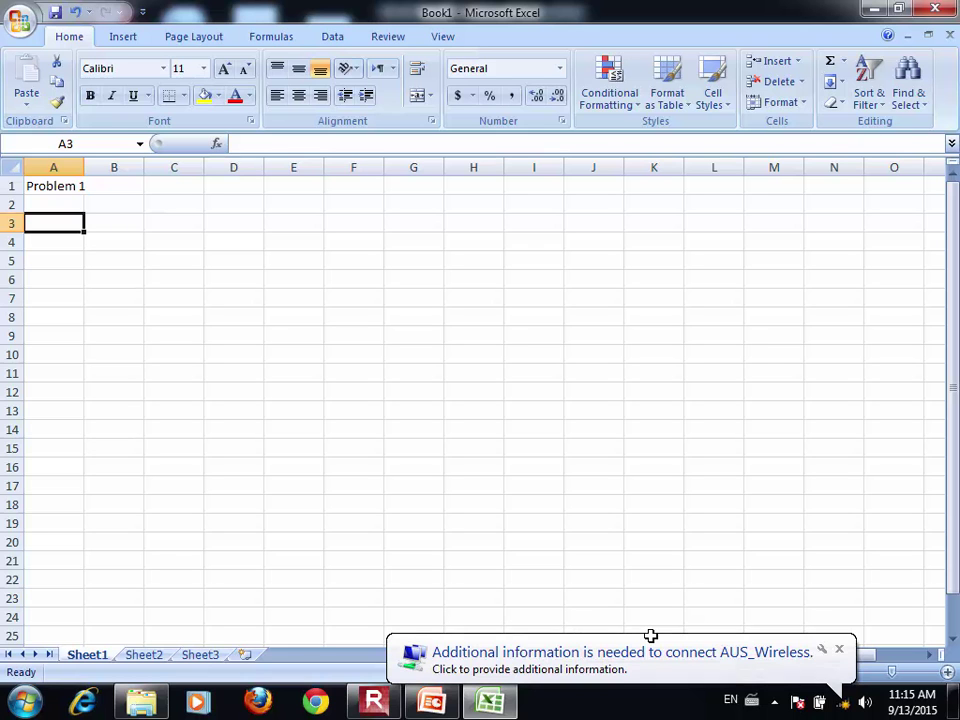
Step: Enter the headers "Time (s)" in A3 and "Concentration (mg/L)" in B3, and fit column B's width to its content
type("Time (s)")
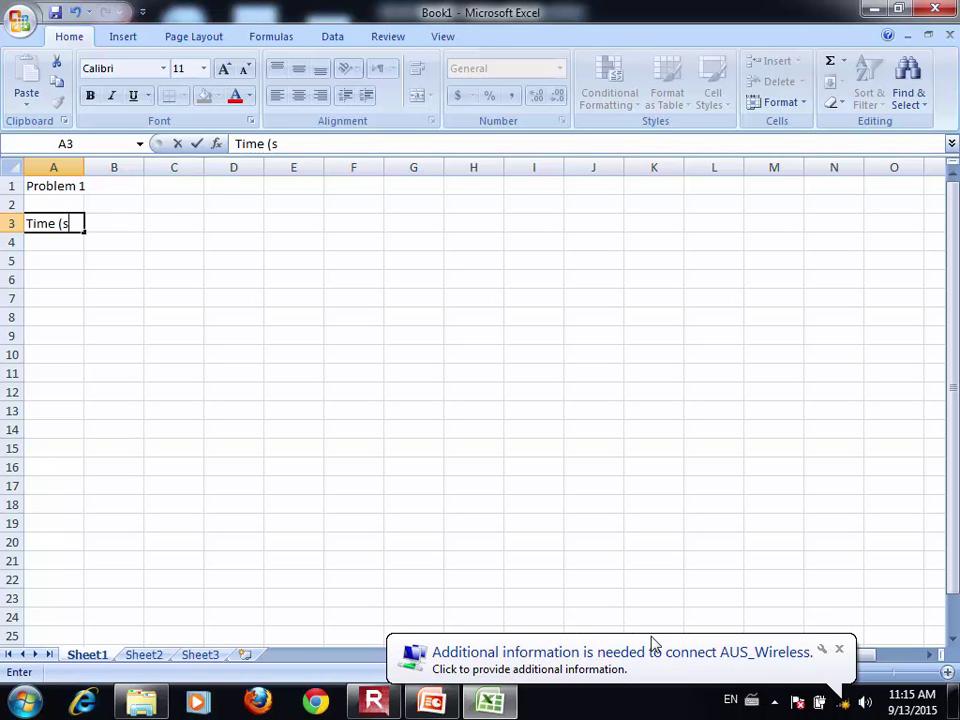
key("Tab")
type("Con")
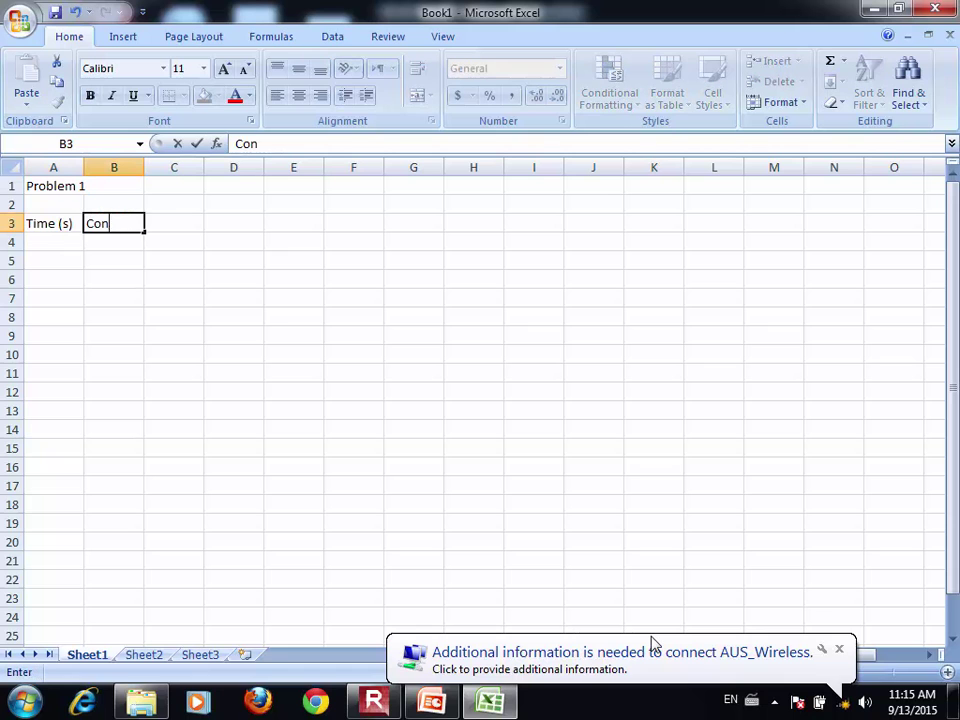
type("centration (mg/")
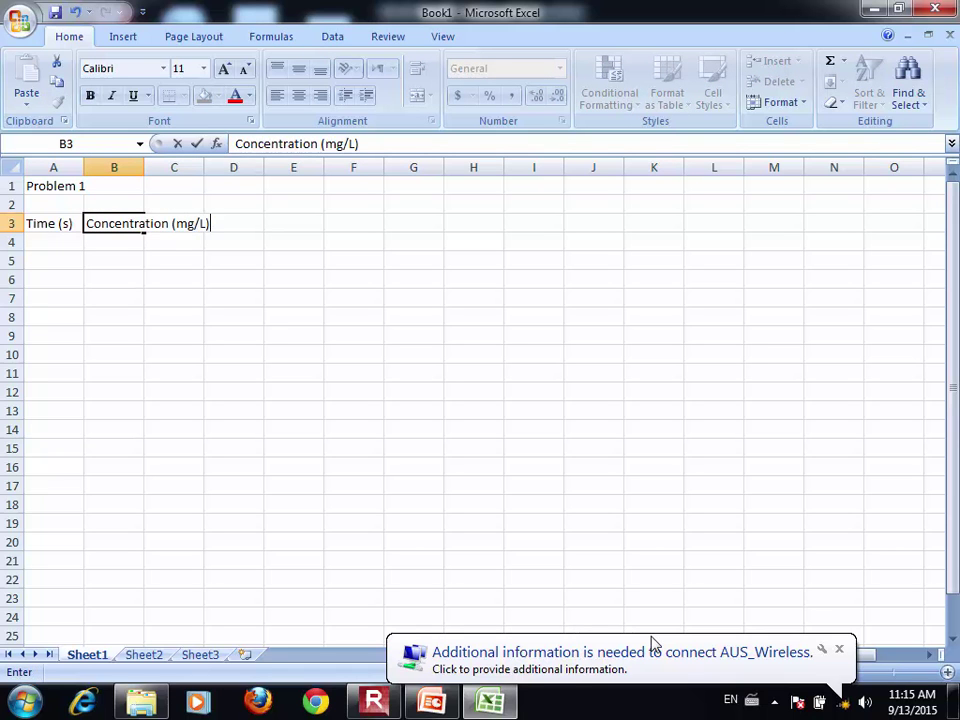
type("L)")
key("Return")
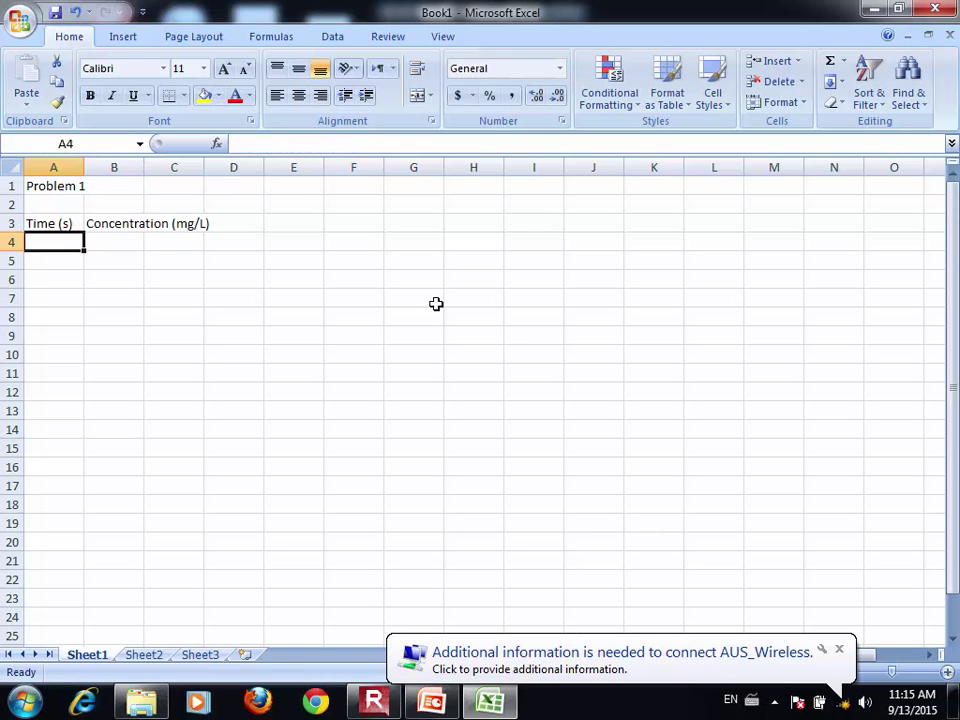
double_click(144, 167)
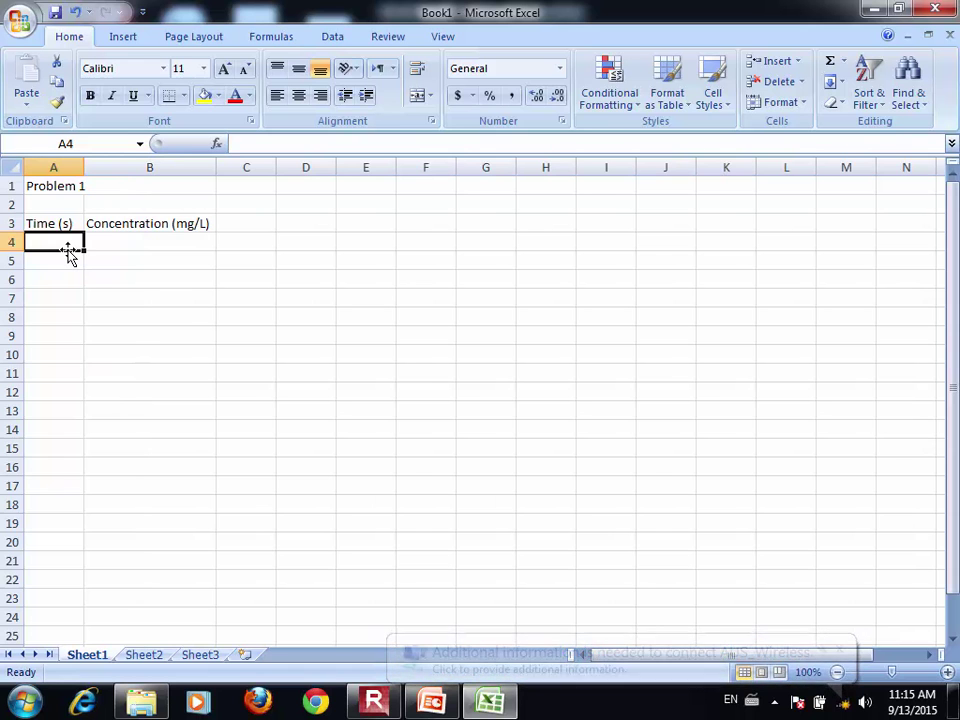
Step: Fill cells A4 to A6 of the time column with 0, 15 and 3
type("0")
key("Return")
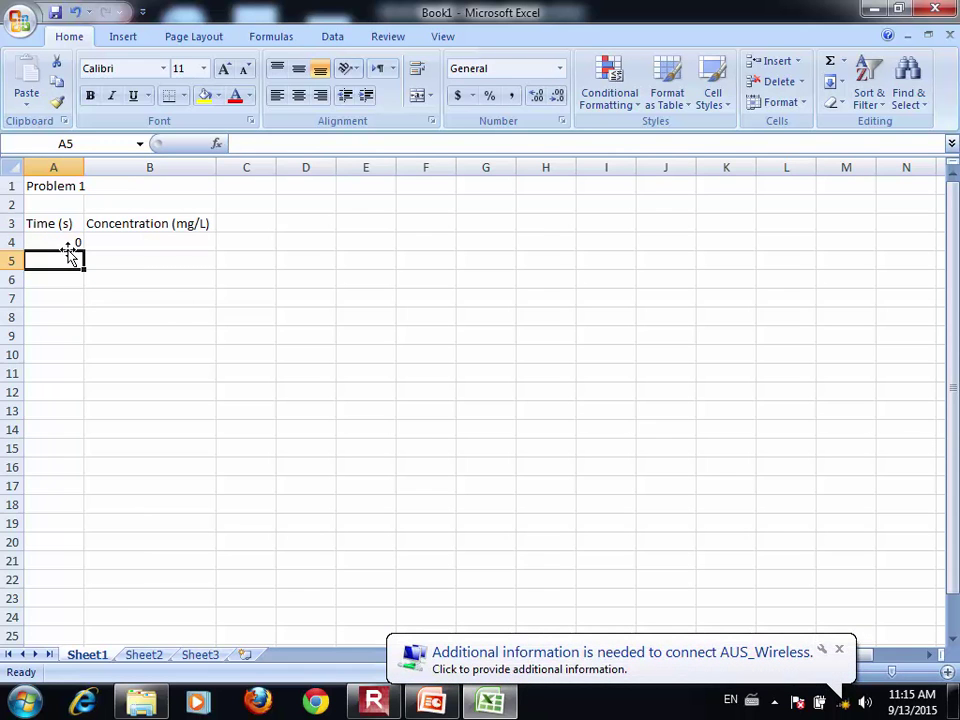
type("15")
key("Return")
type("3")
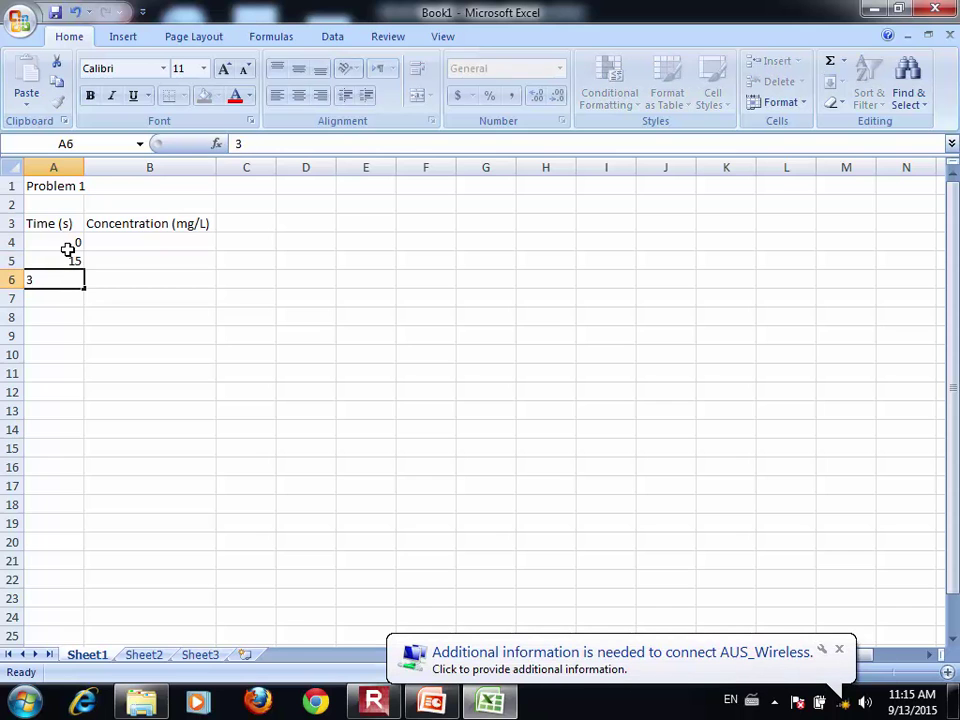
key("Return")
key("Right")
type("45")
key("Return")
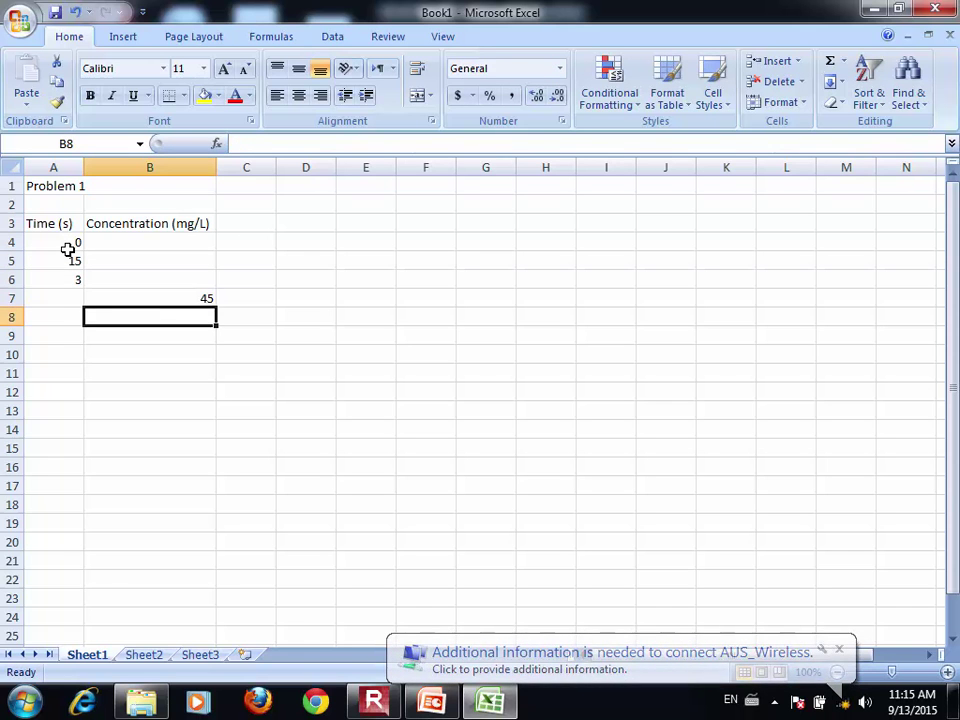
key("Up")
key("BackSpace")
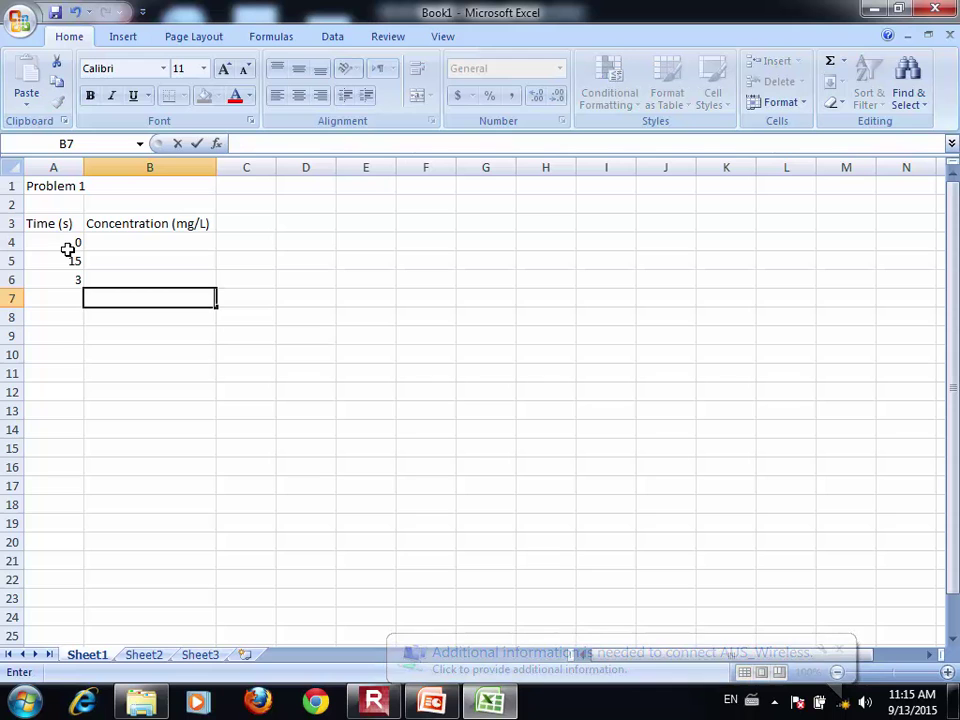
key("Left")
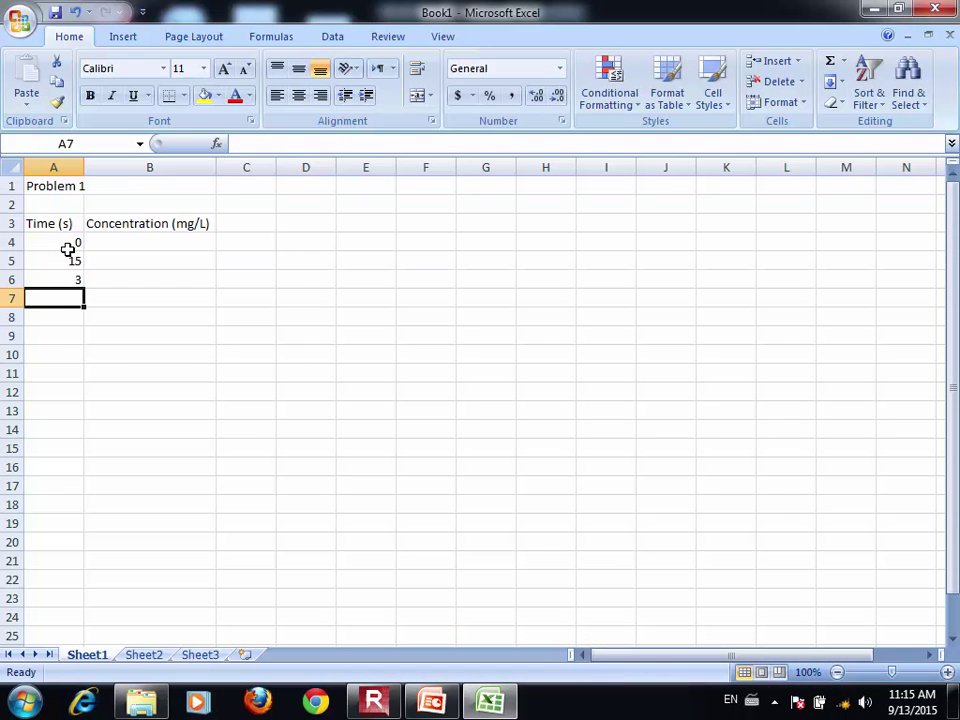
Step: Correct the time value in cell A6 to 30
key("Up")
type("32")
type("0")
key("BackSpace")
key("BackSpace")
type("0")
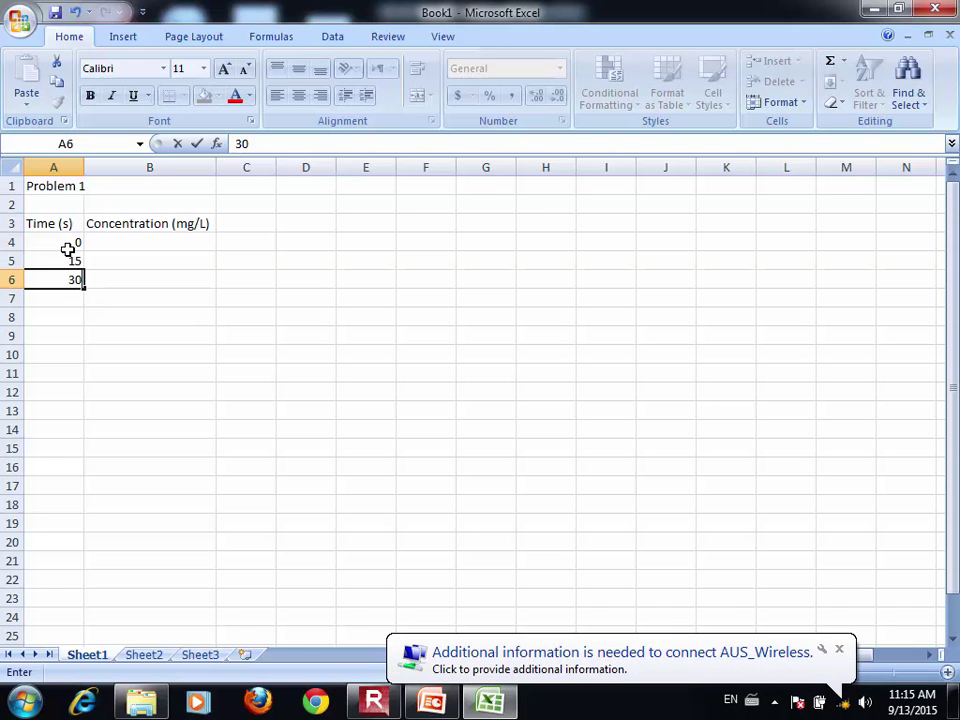
key("Return")
Step: Continue the time column with 45, 60 and 90 in cells A7 to A9
type("45")
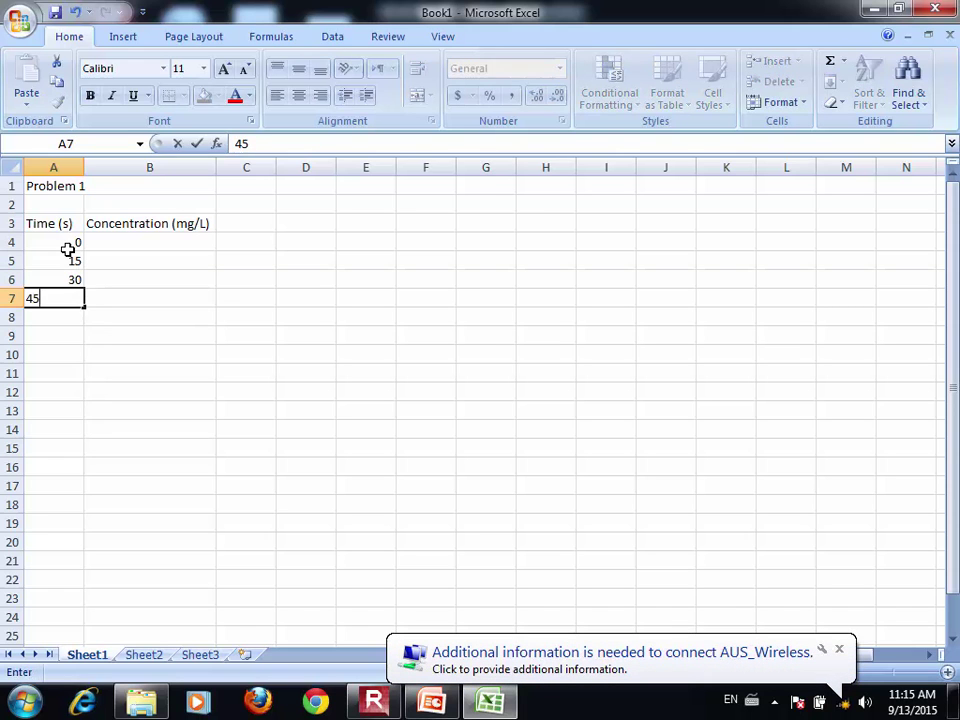
key("Return")
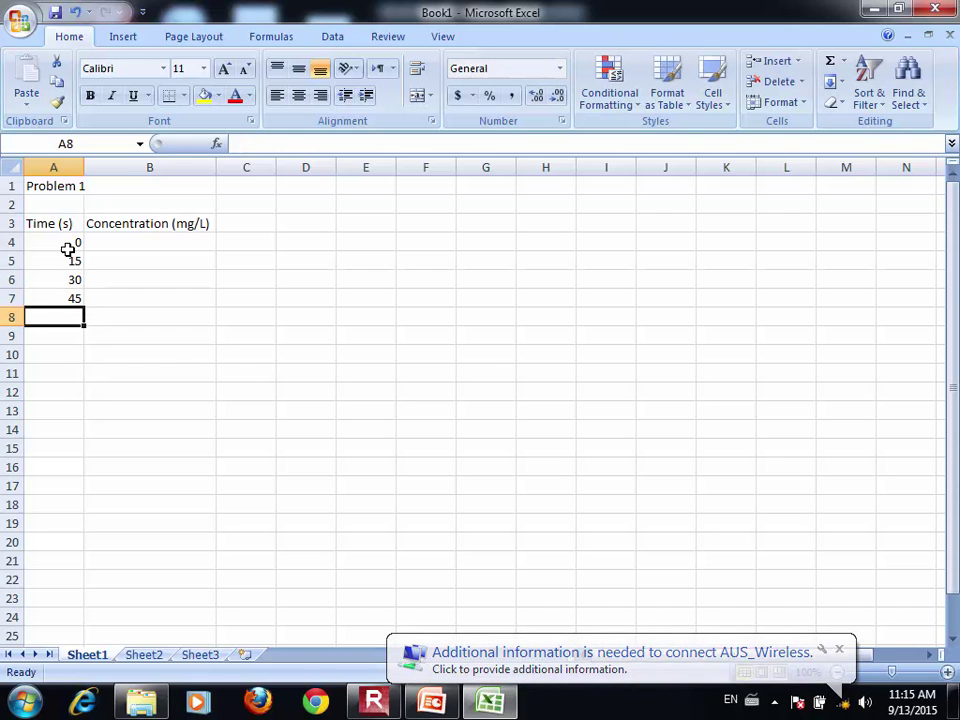
type("60")
key("Return")
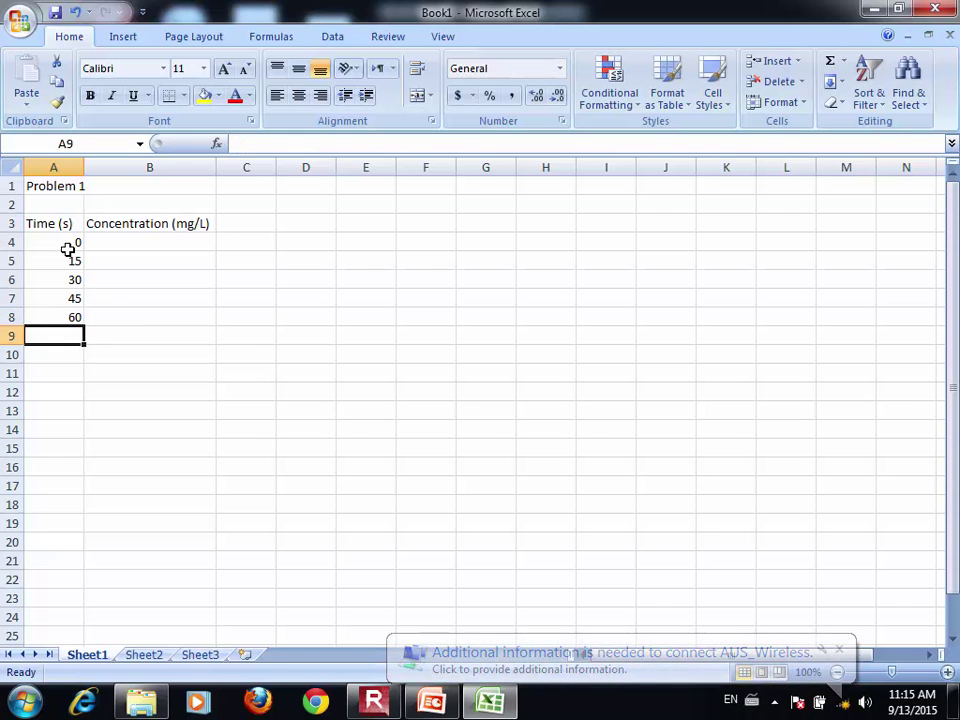
type("90")
key("Return")
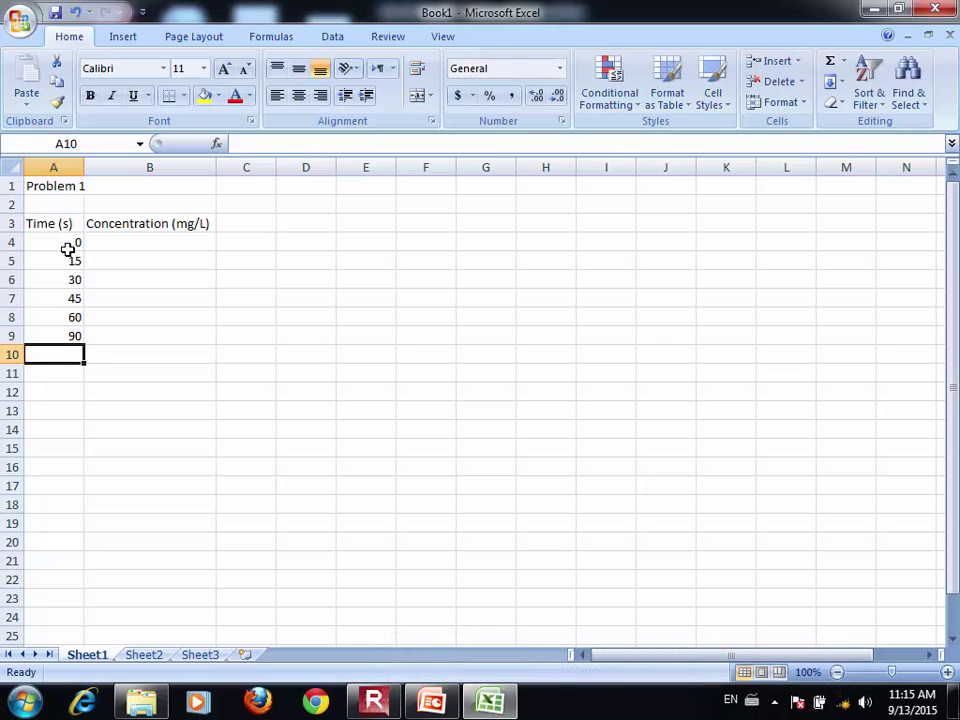
Step: Enter the concentrations 9.5 and 8.375 in cells B4 and B5, beside times 0 and 15
key("Right")
key("Up")
key("Up")
key("Up")
key("Up")
key("Up")
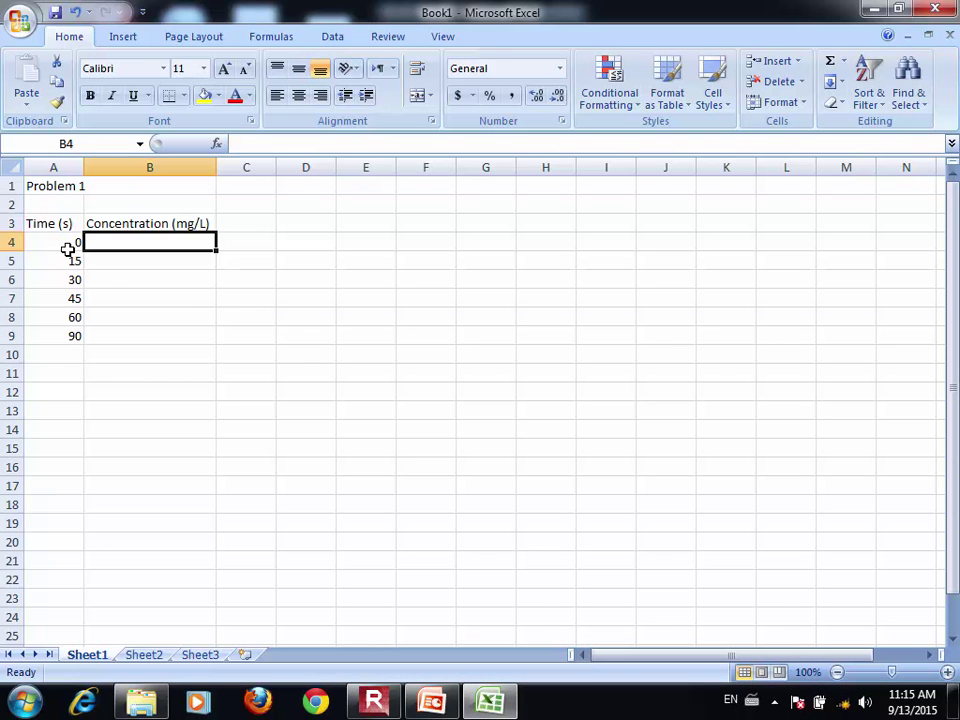
left_click(947, 672)
left_click(947, 672)
left_click(947, 672)
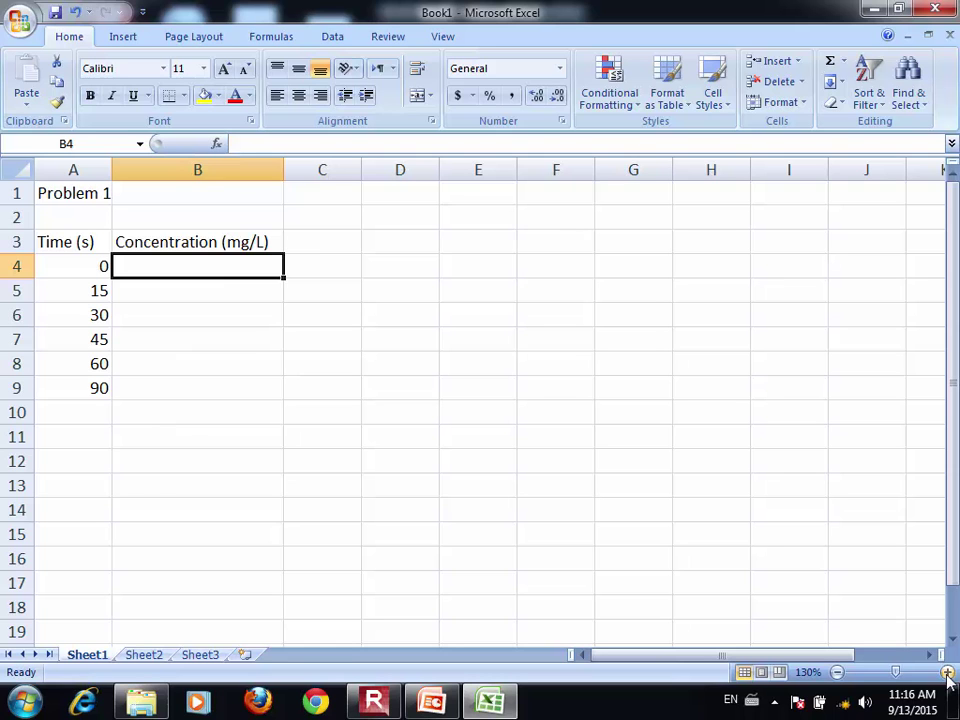
type("9")
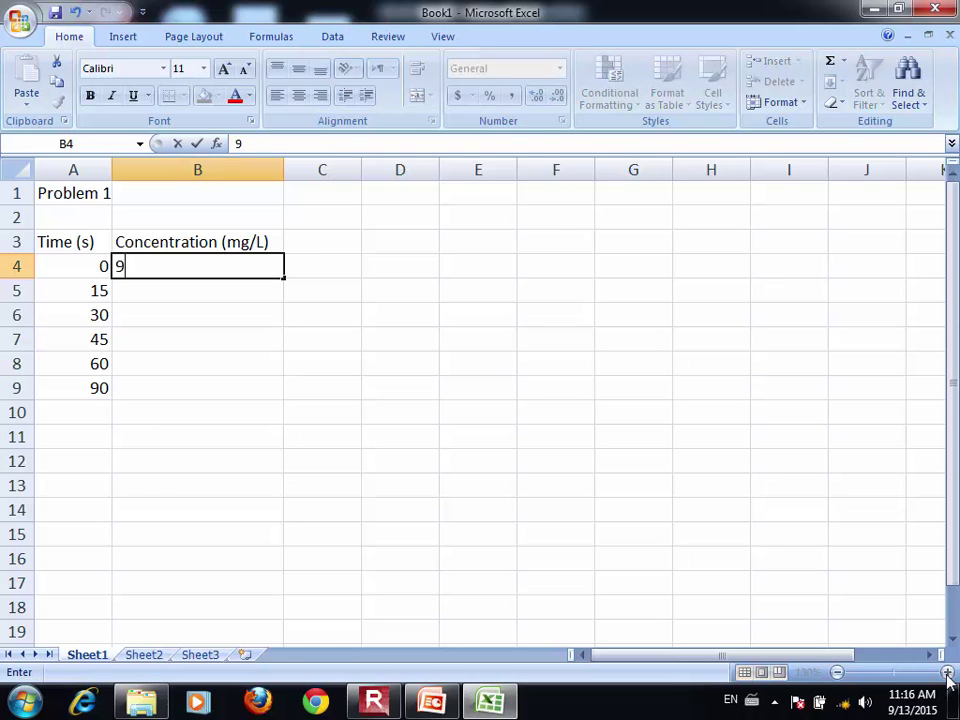
type(".5")
key("Return")
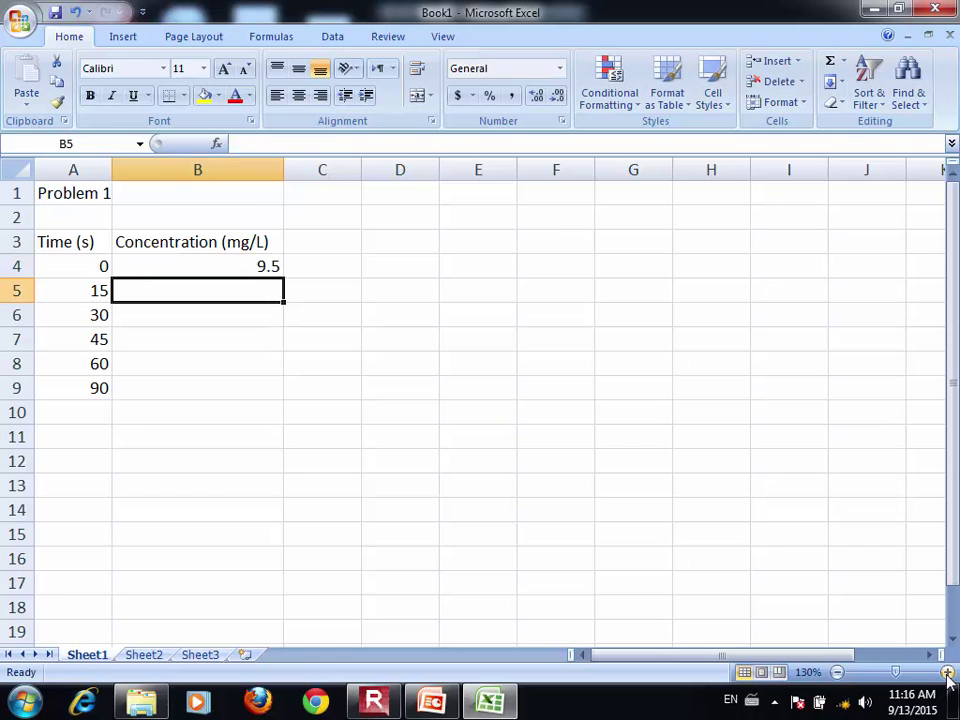
type("8.375")
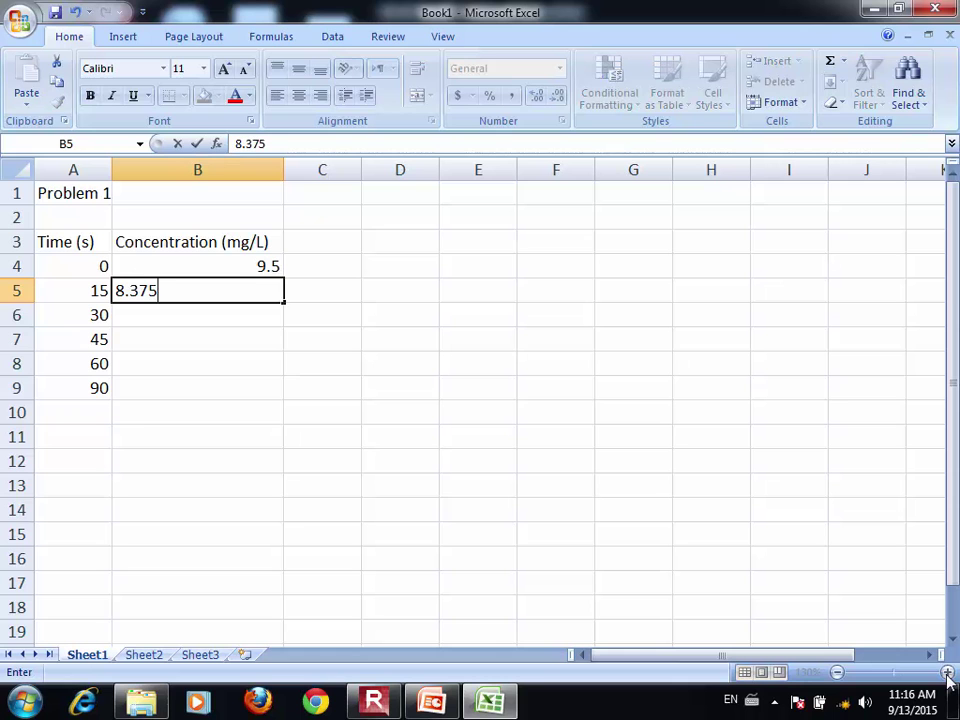
key("Return")
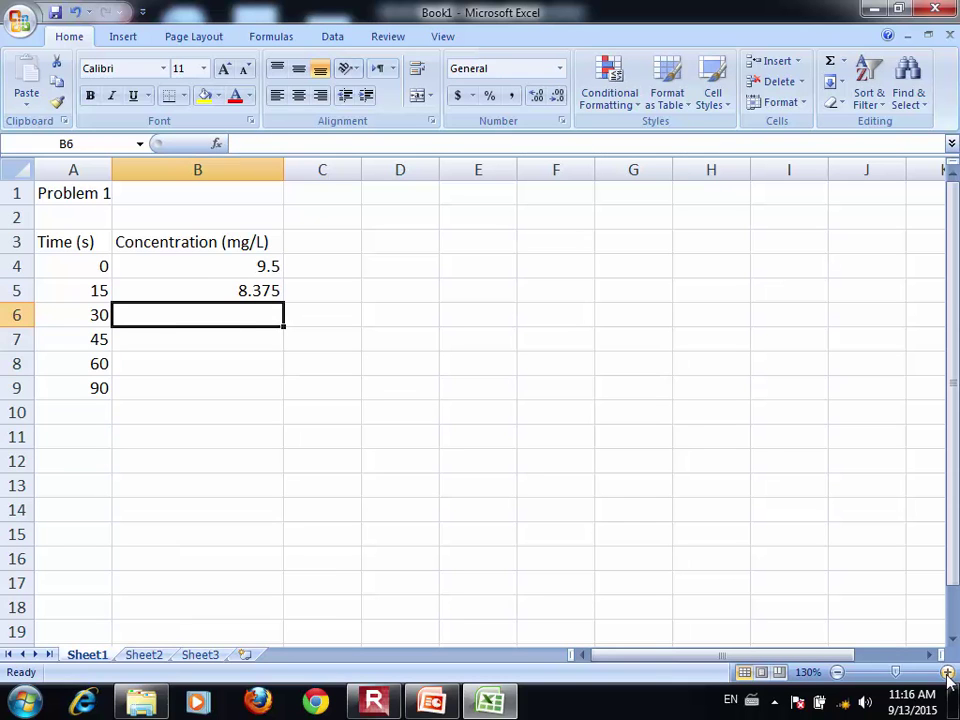
Step: Complete the concentration column with 7.25, 6.125, 5 and 2.75 in cells B6 to B9
type("7.25")
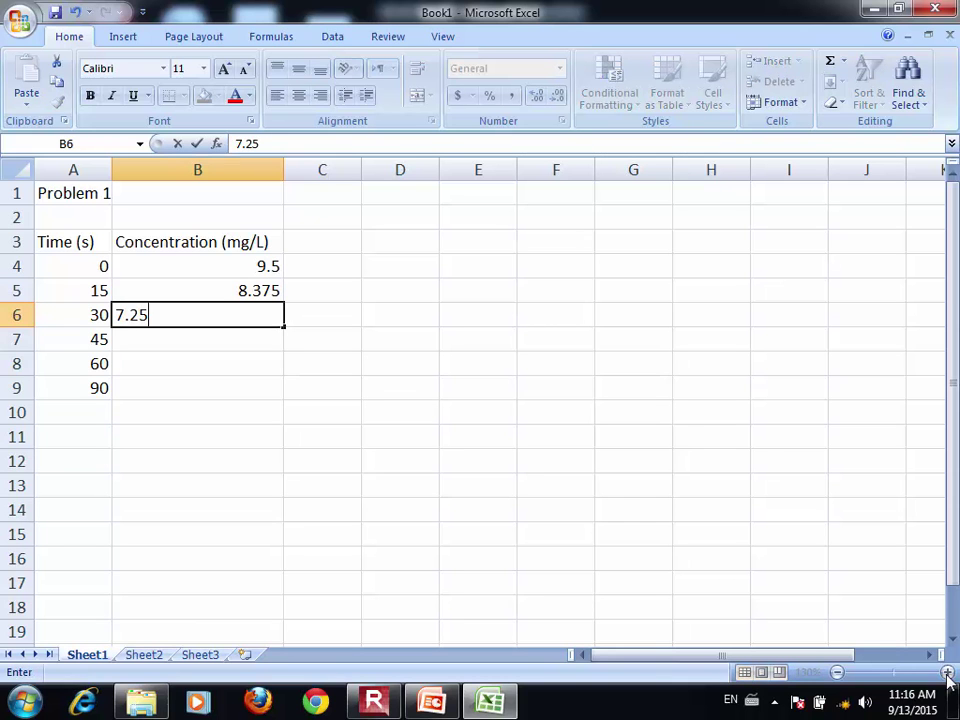
key("Return")
type("6.125")
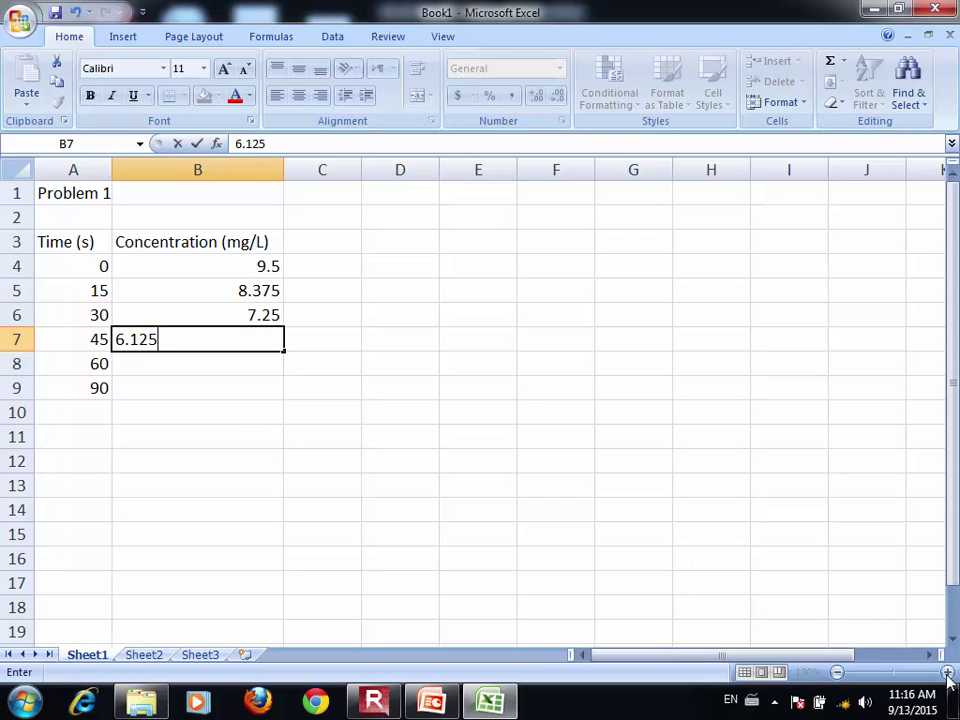
key("Return")
type("5")
key("Return")
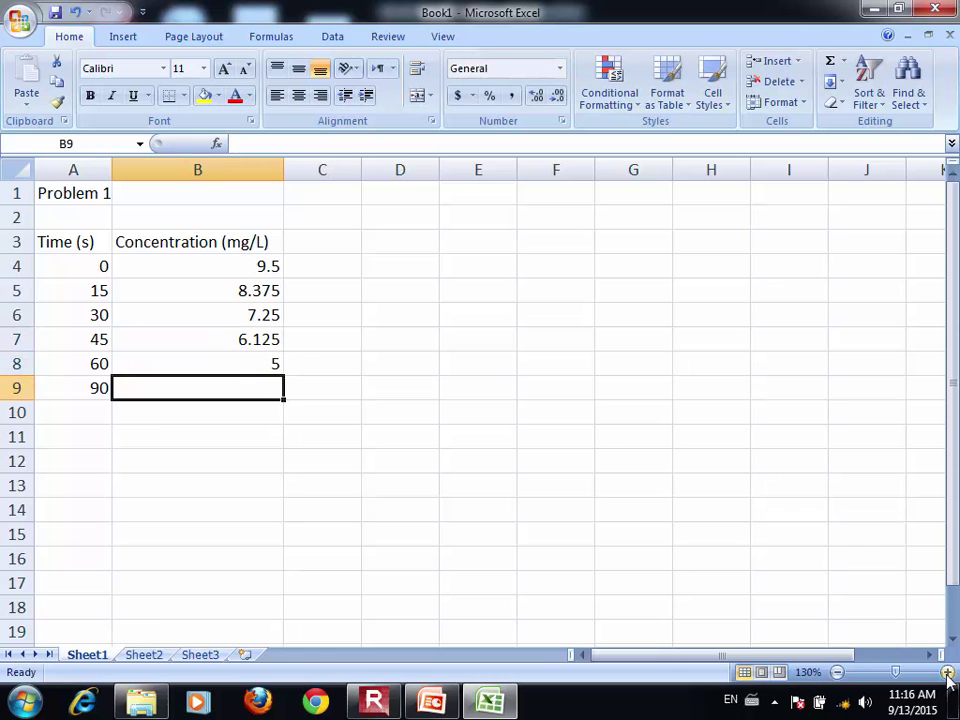
type("2.75")
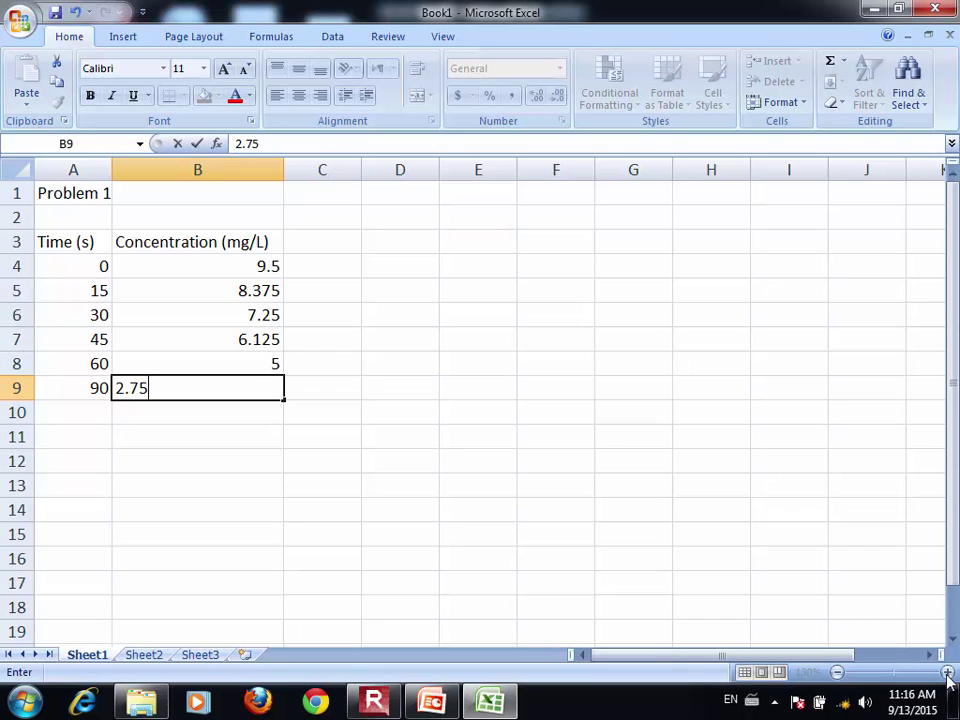
key("Return")
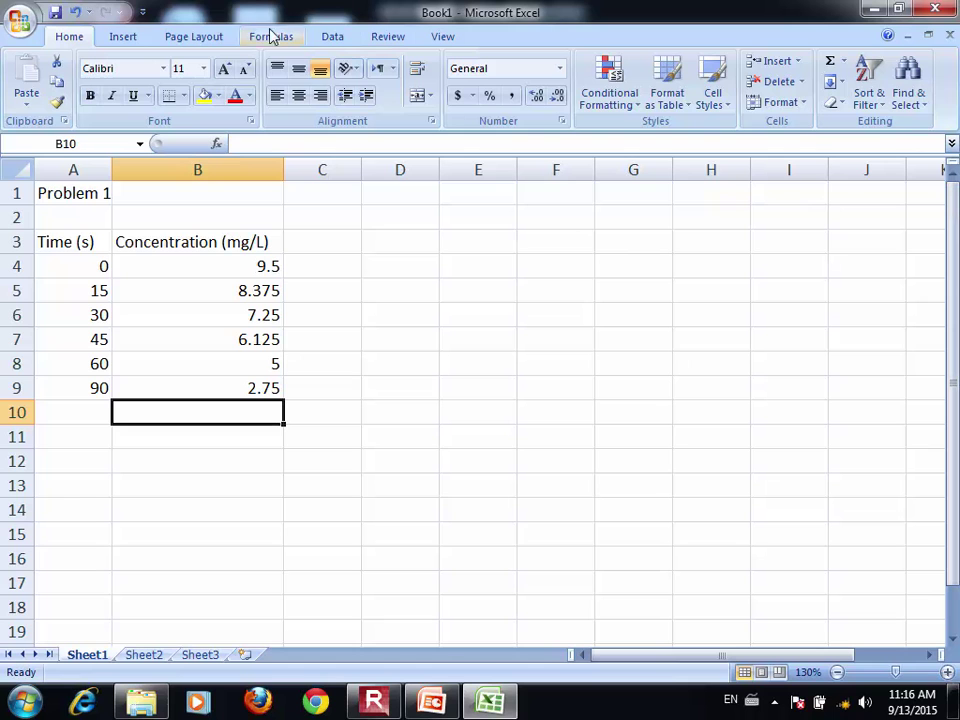
Step: Insert a markers-only scatter chart of concentration against time
left_click(134, 38)
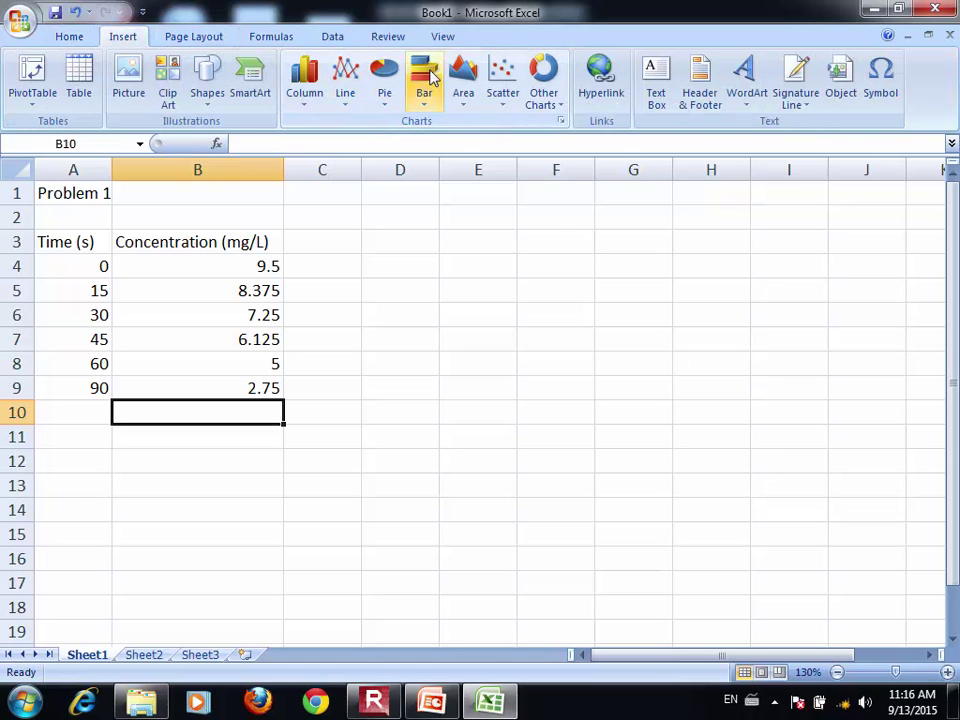
left_click(502, 110)
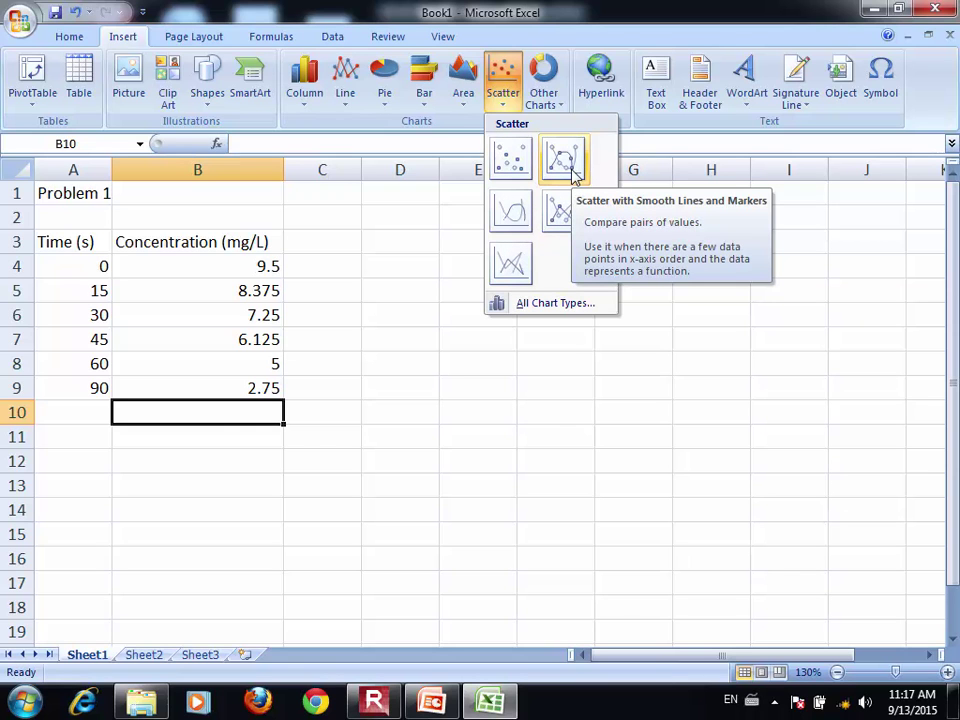
left_click(515, 162)
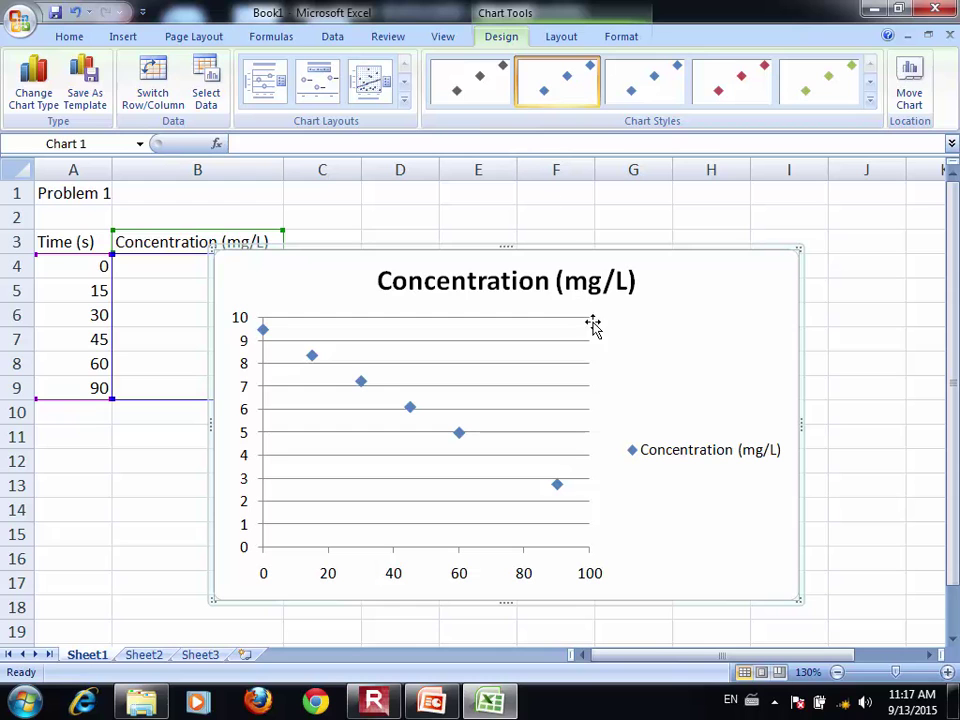
left_click(604, 228)
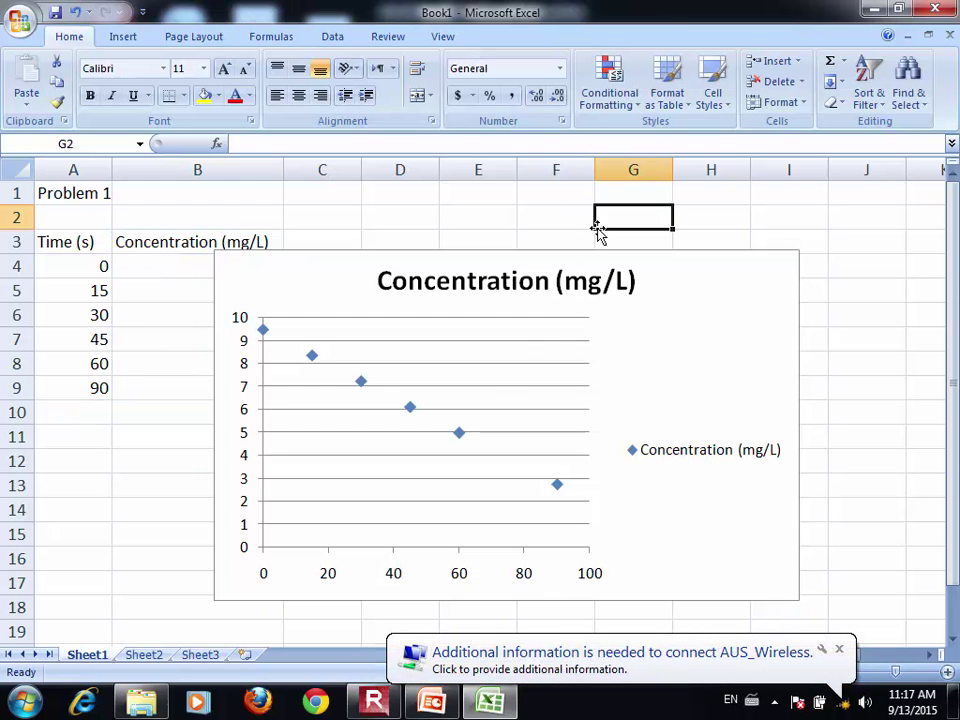
Step: Review the cell ranges used for the X and Y values of the chart's Concentration (mg/L) series
left_click(499, 396)
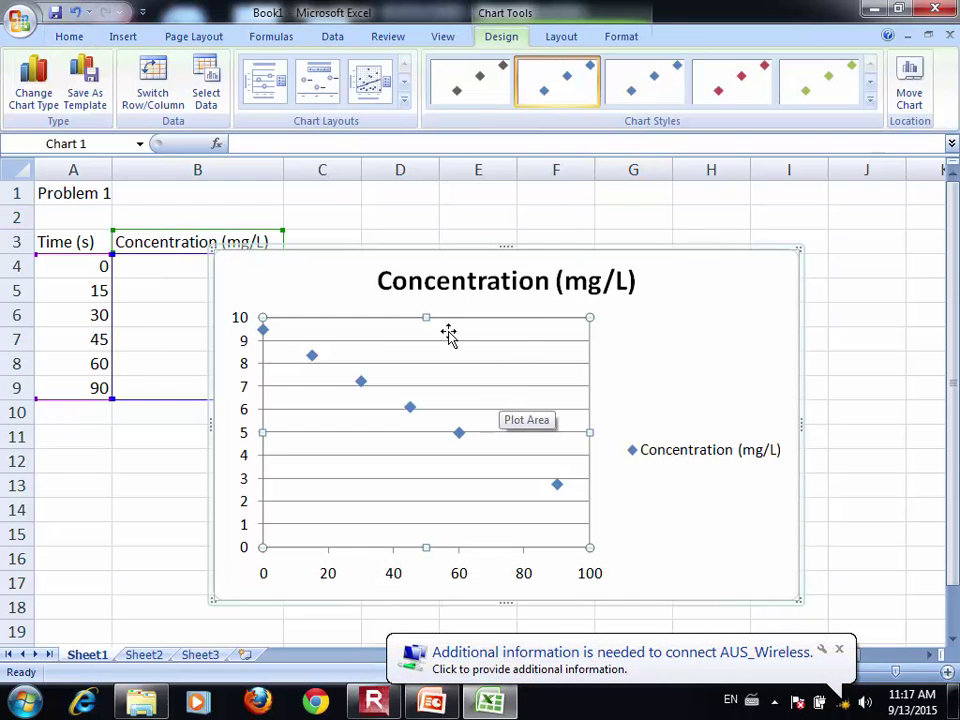
left_click(209, 92)
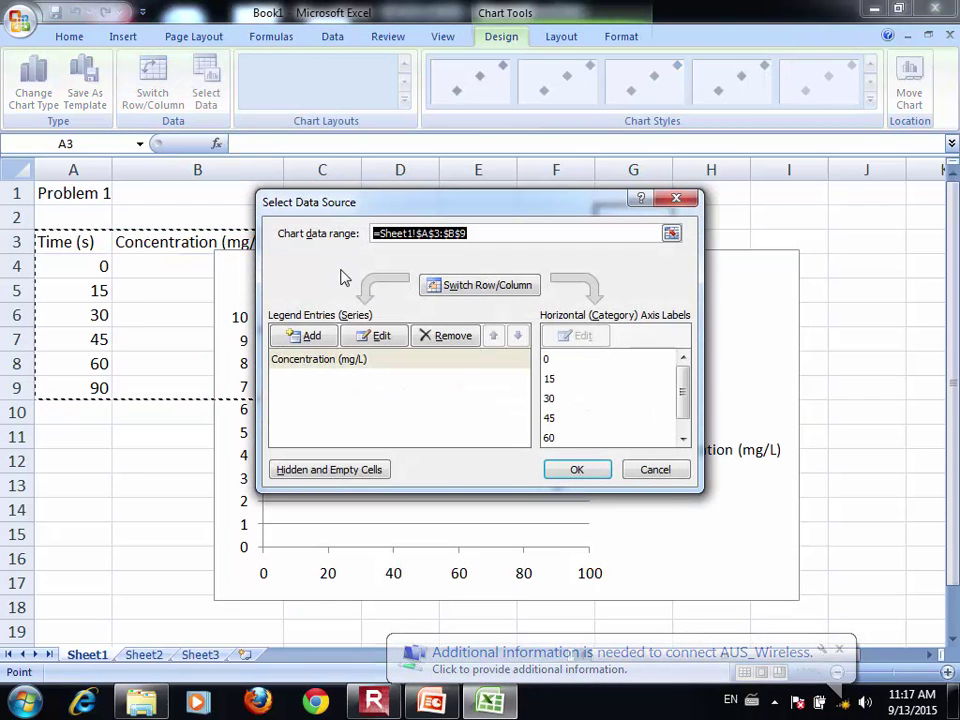
left_click(366, 366)
left_click(374, 338)
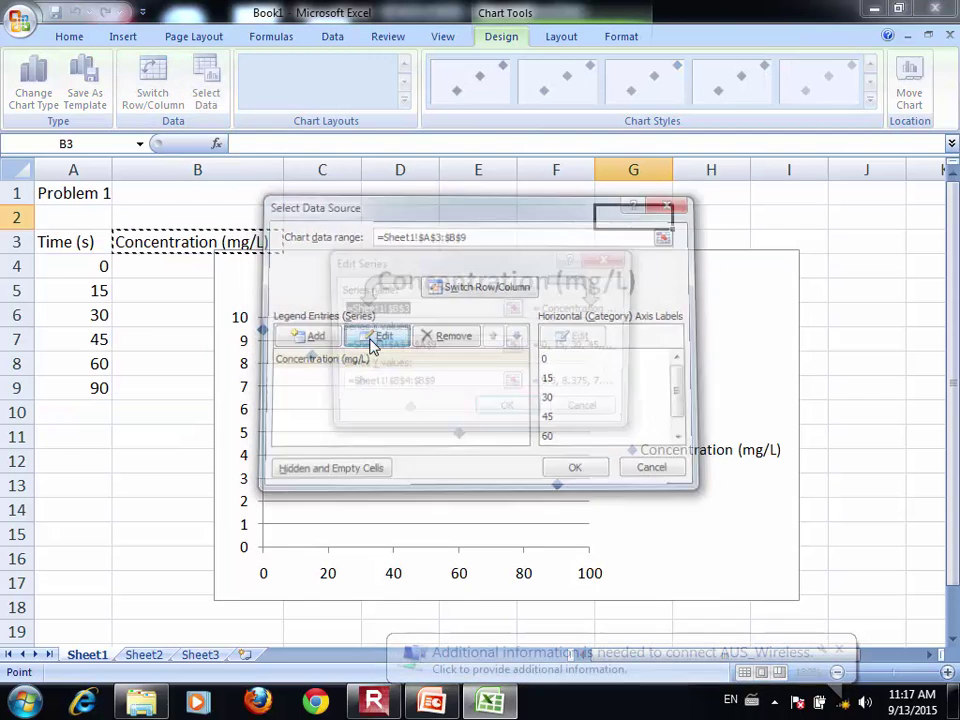
left_click(477, 345)
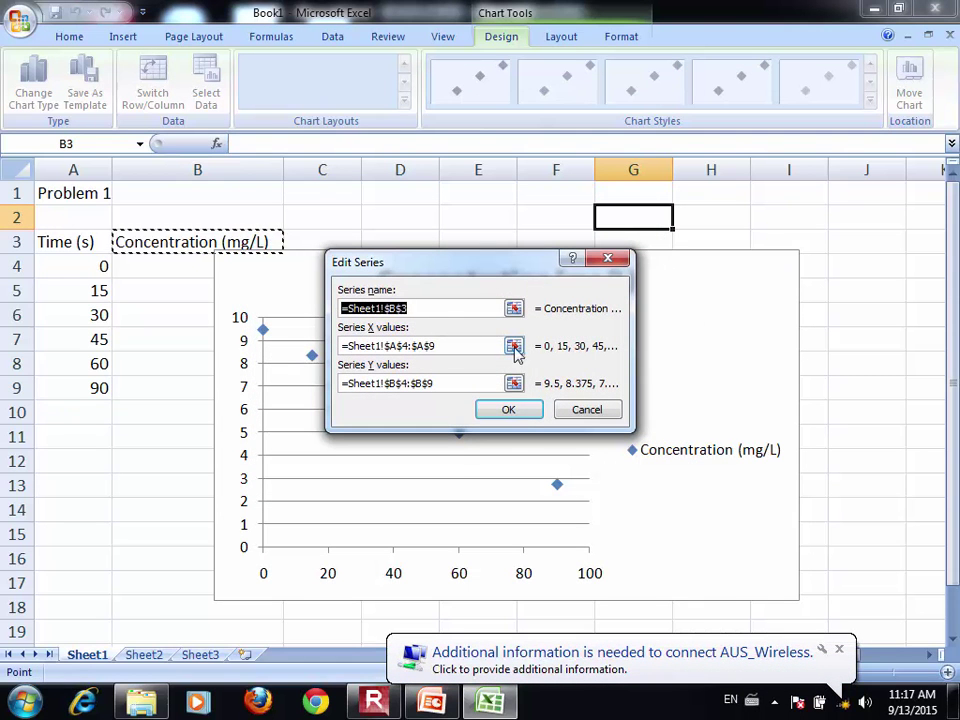
left_click(513, 345)
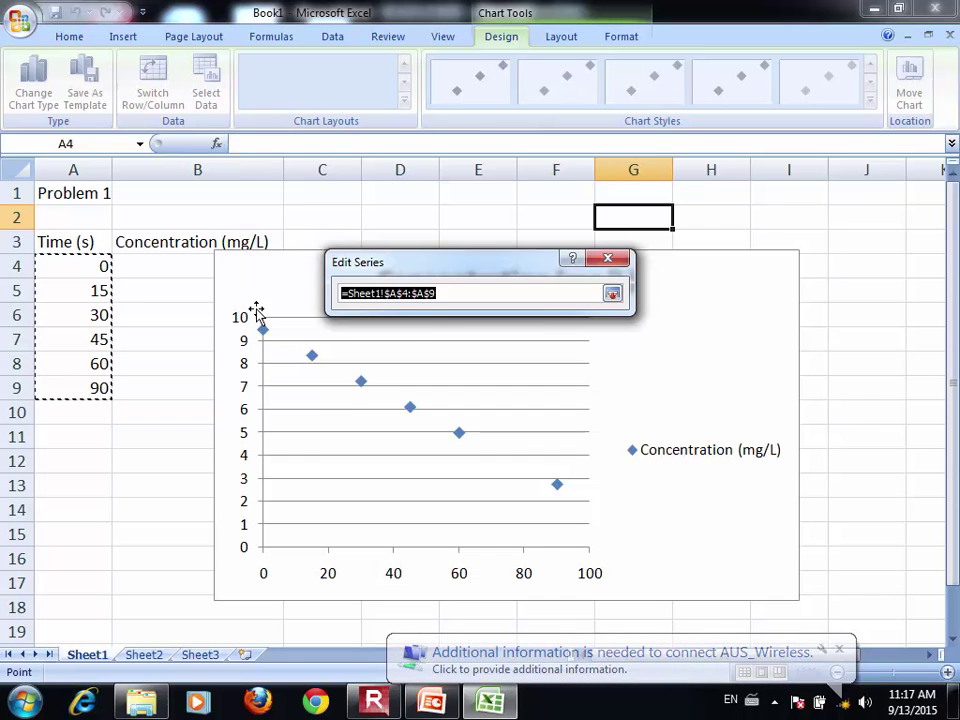
left_click(612, 296)
left_click(514, 384)
left_click(514, 384)
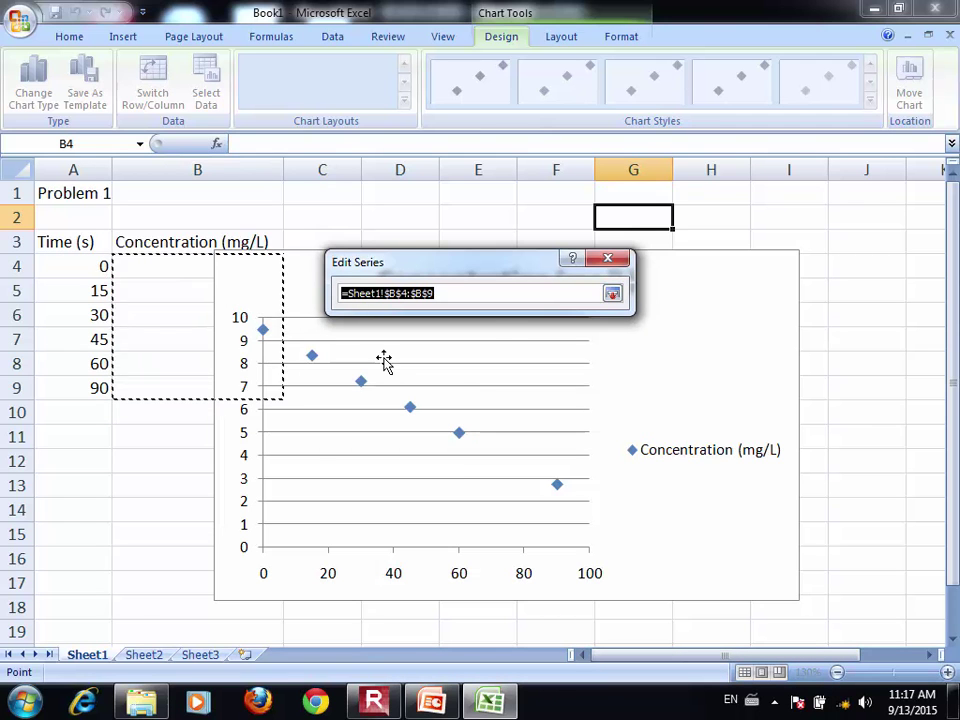
left_click(611, 295)
left_click(510, 410)
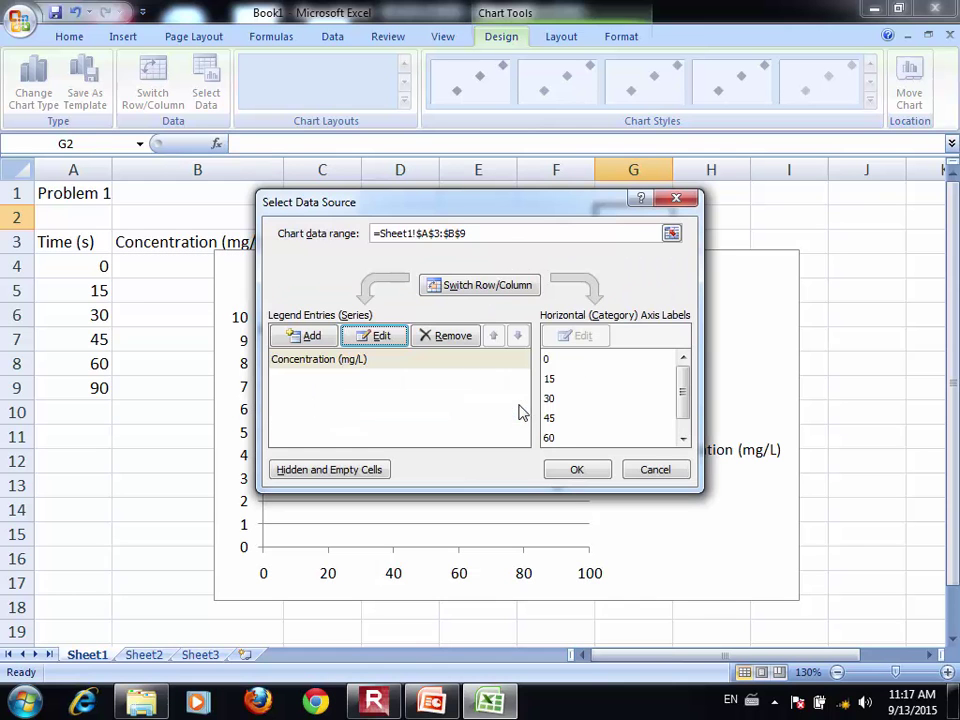
left_click(556, 474)
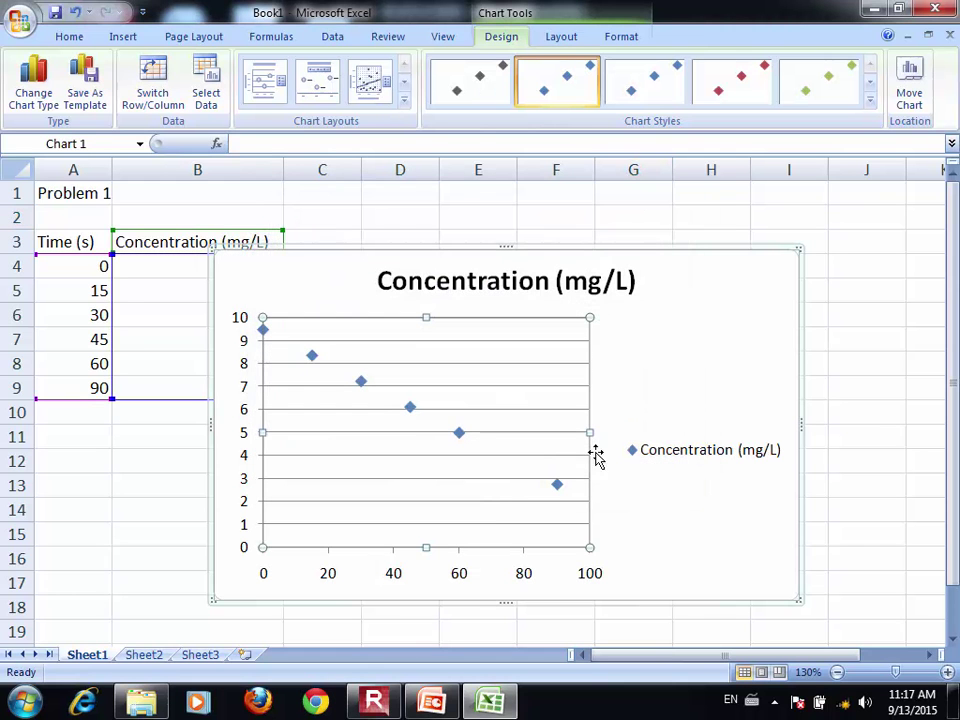
Step: Delete the legend and the horizontal gridlines from the scatter chart
left_click(652, 455)
key("Delete")
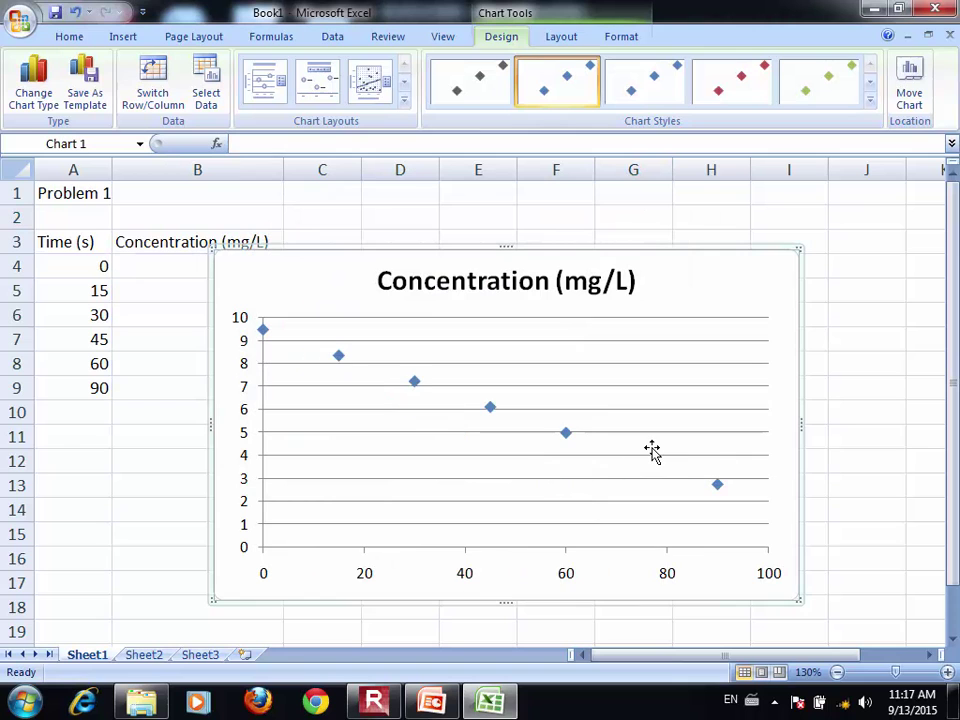
left_click(652, 434)
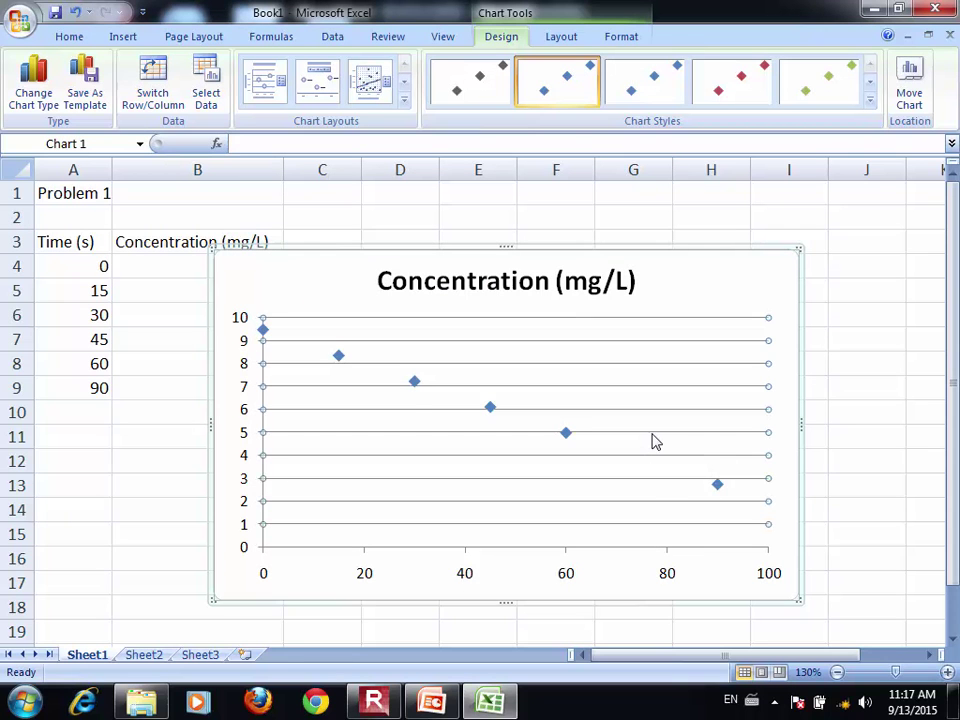
key("Delete")
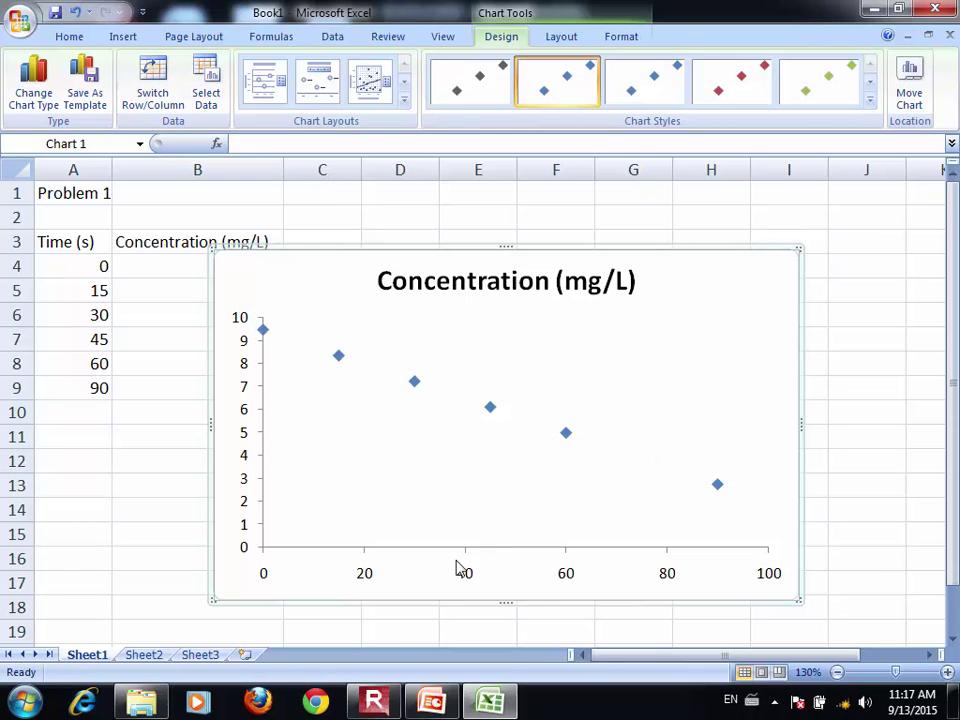
Step: Add a horizontal axis title below the axis and a rotated vertical axis title to the chart
right_click(439, 586)
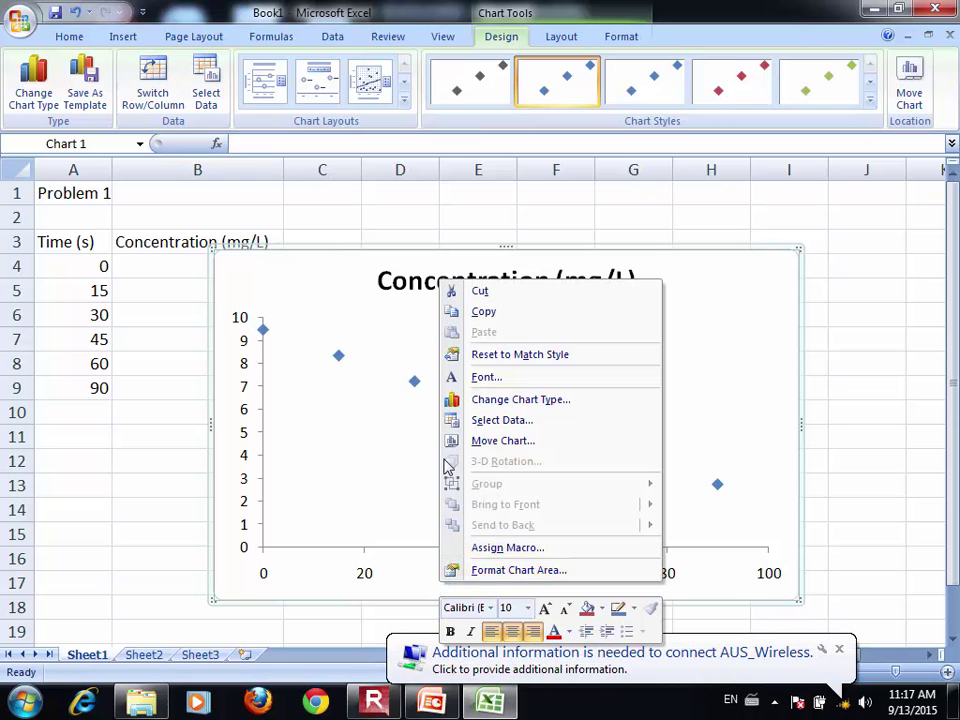
left_click(570, 38)
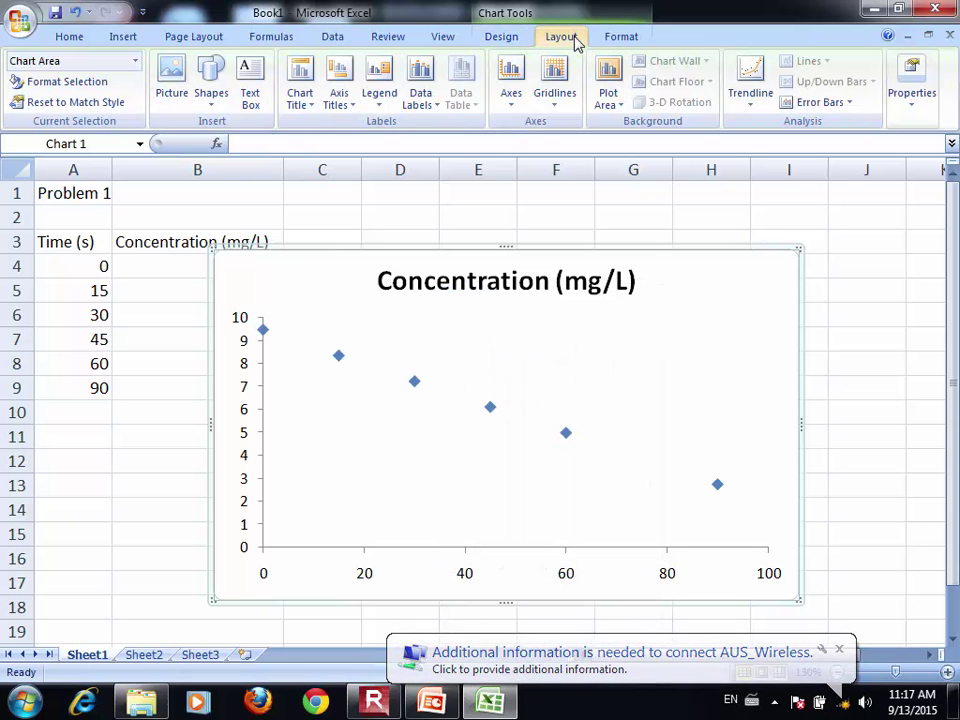
left_click(341, 100)
mouse_move(358, 127)
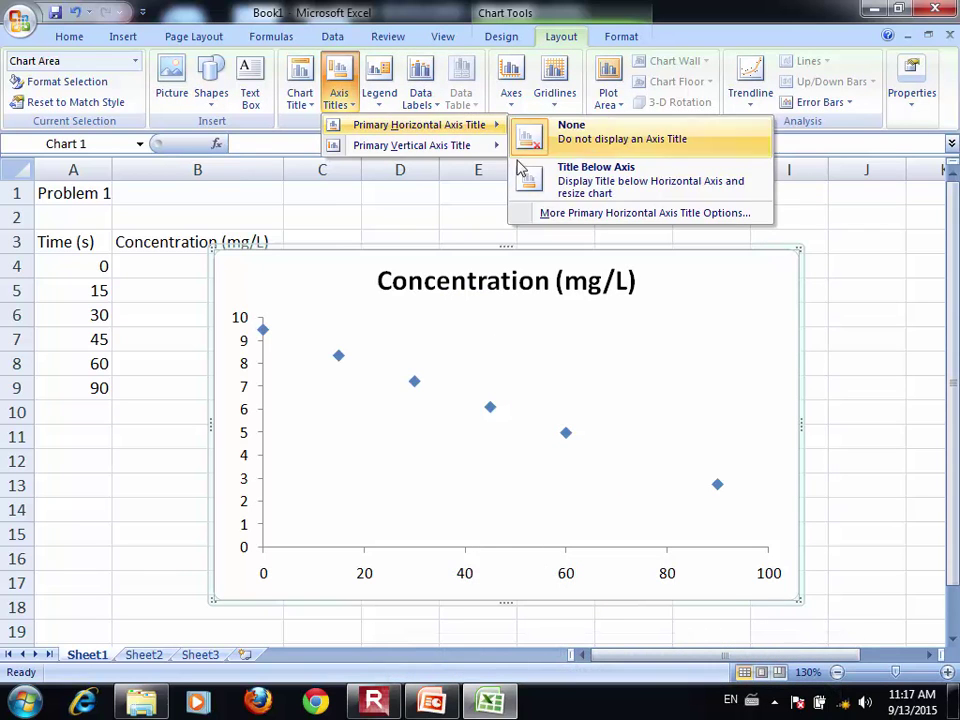
left_click(547, 177)
left_click(345, 100)
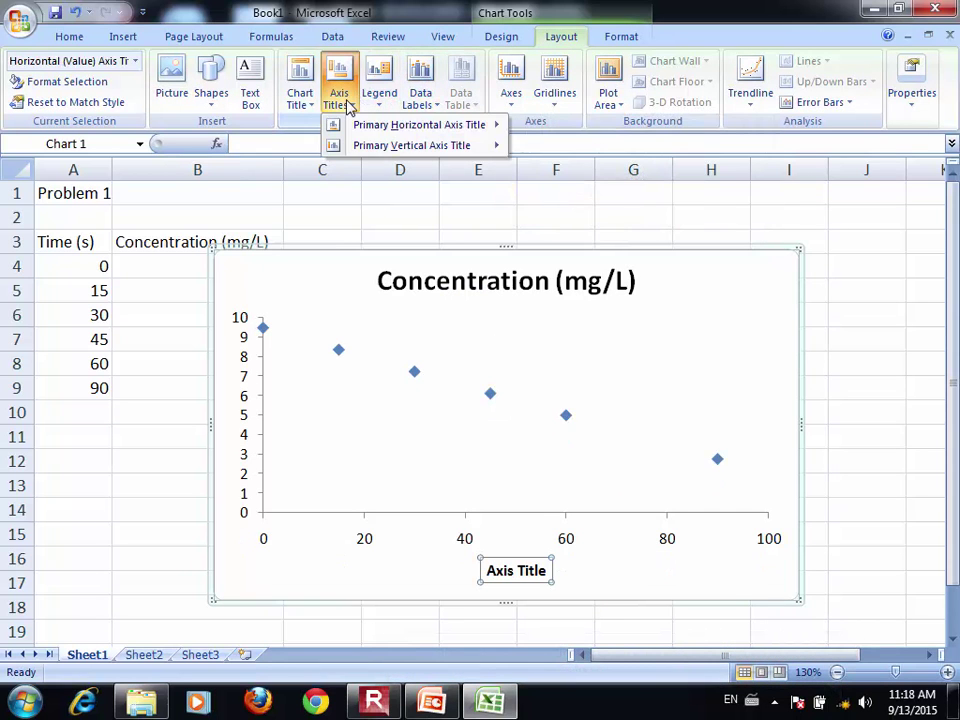
mouse_move(364, 146)
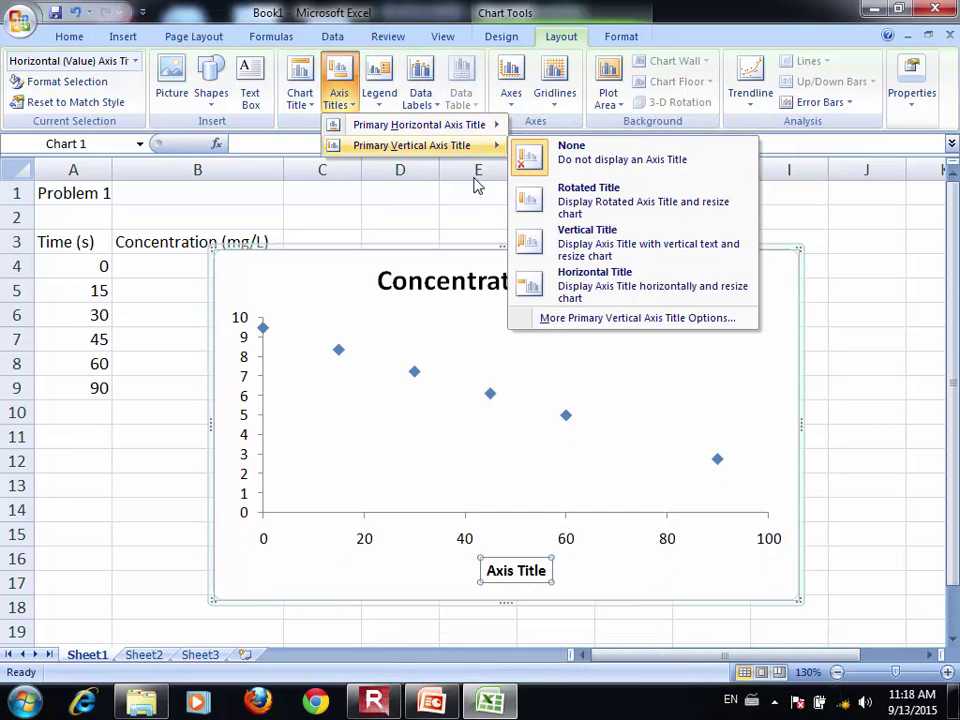
left_click(528, 199)
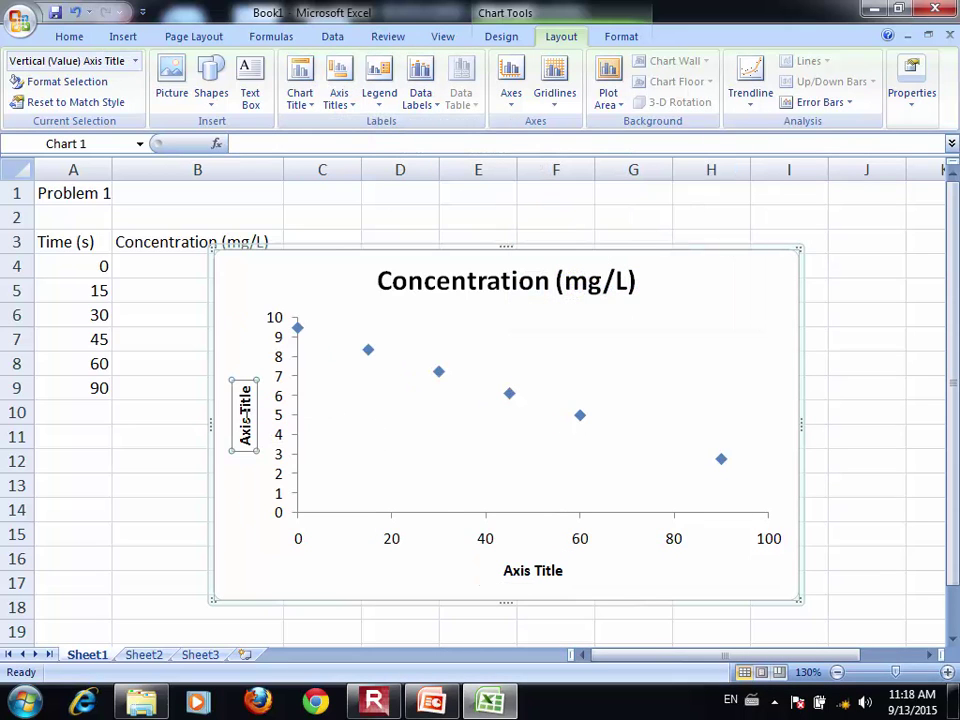
Step: Replace the vertical axis title text with "Concentration (mg/L)"
triple_click(247, 425)
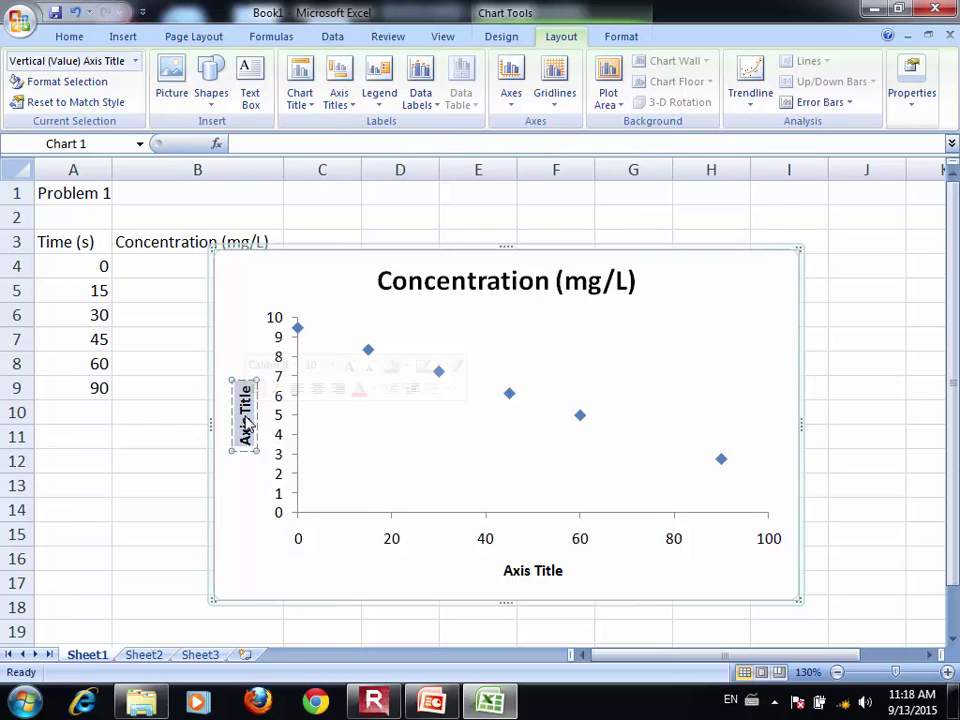
key("BackSpace")
type("C")
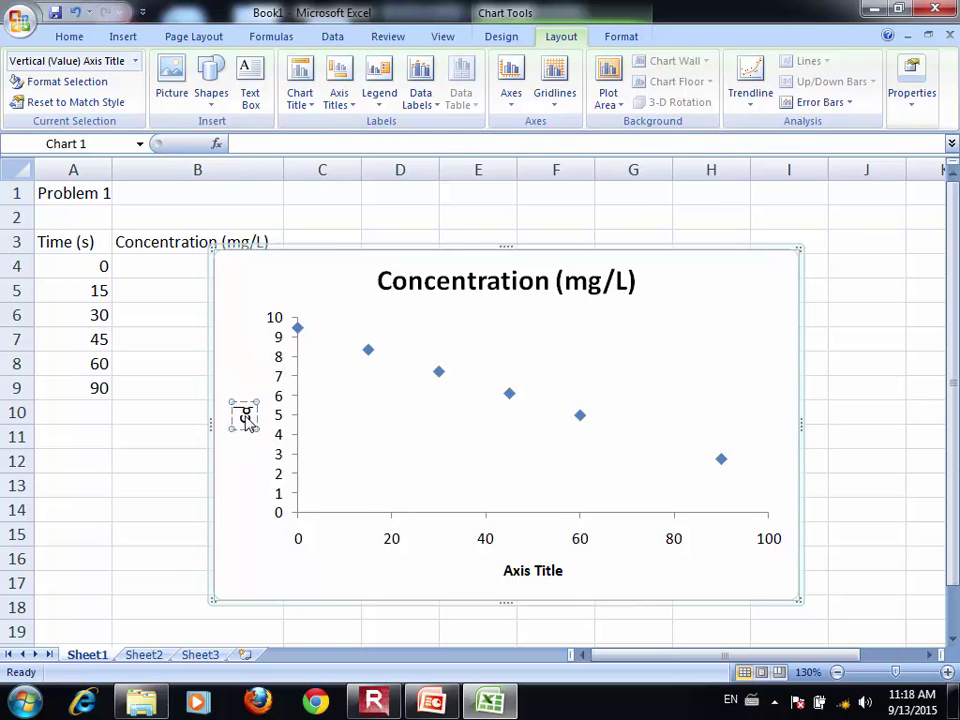
type("oncentration (mg/L)")
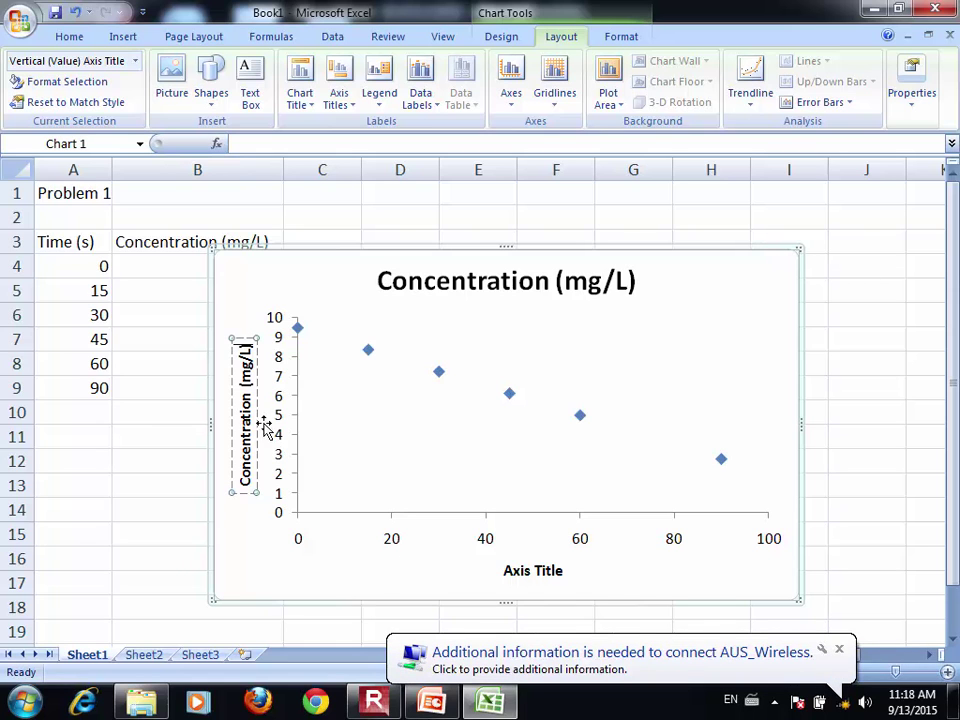
Step: Replace the horizontal axis title text with "Time (s)"
left_click(517, 568)
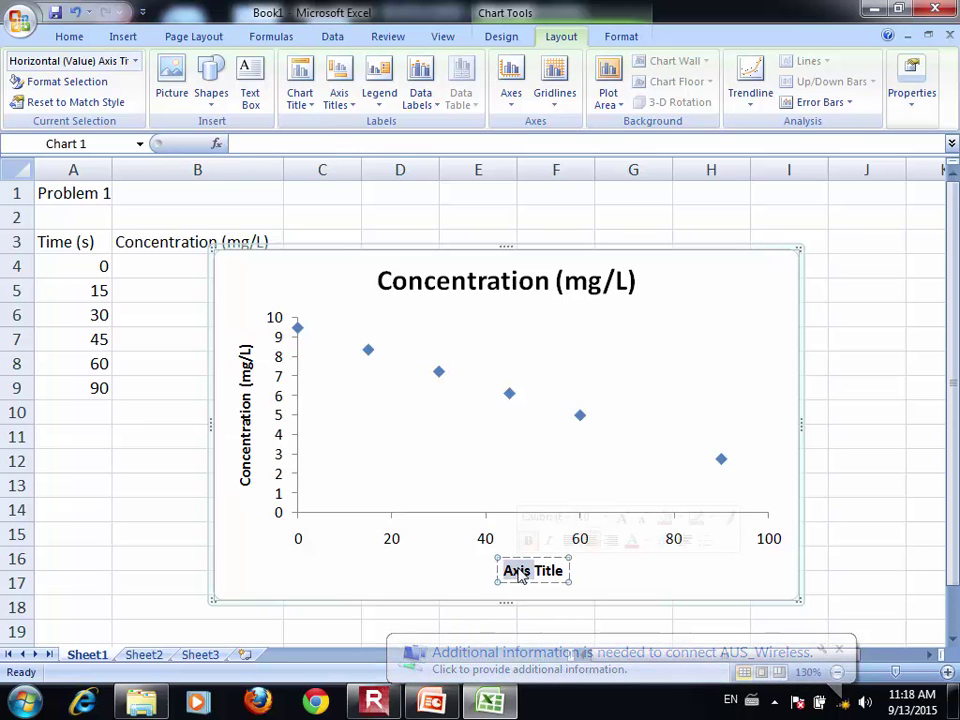
key("Delete")
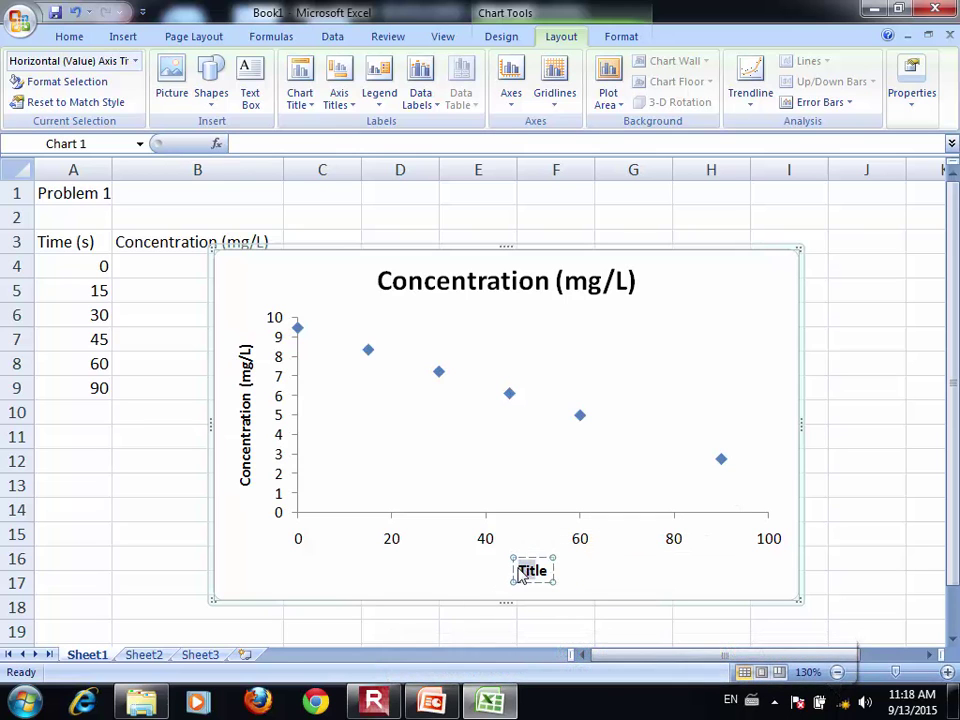
key("Delete")
key("Delete")
key("Delete")
type("Time")
key("Delete")
type("(s)")
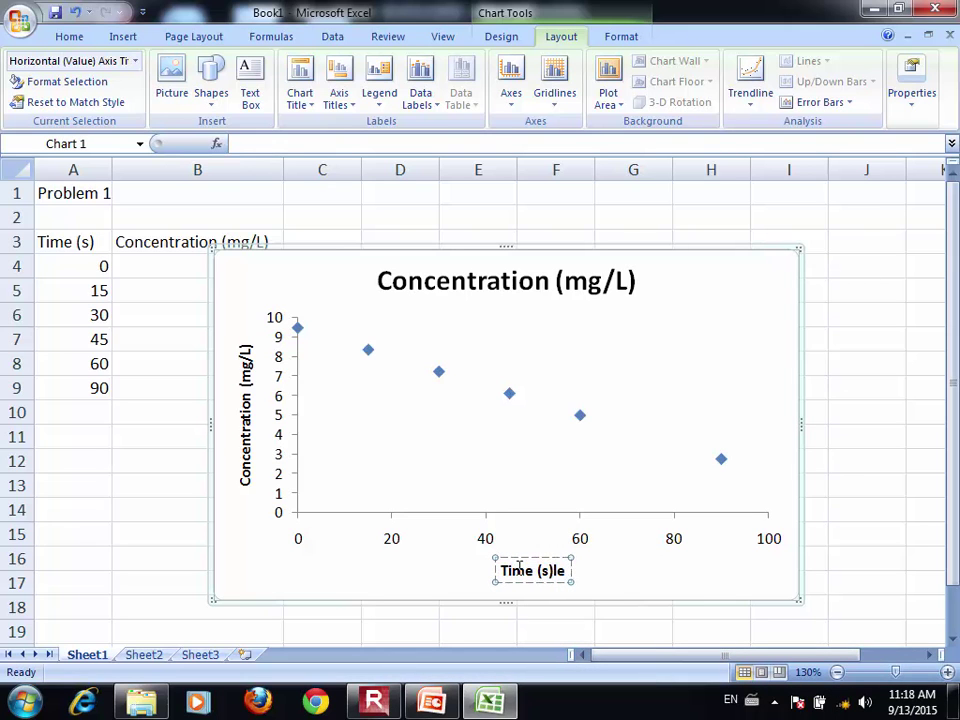
key("Delete")
key("Delete")
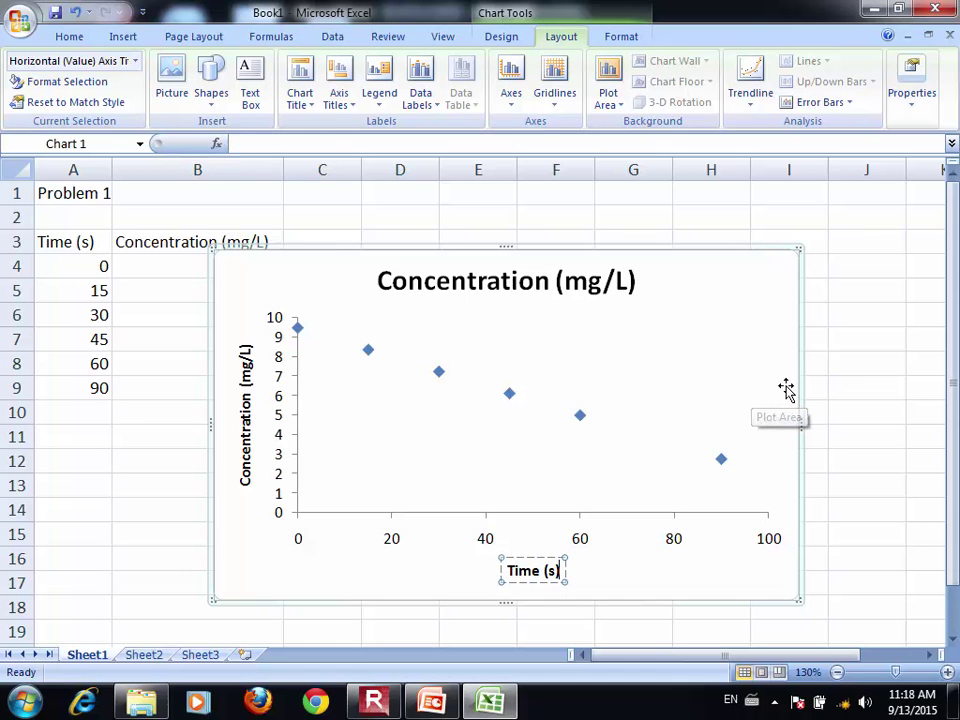
left_click(814, 372)
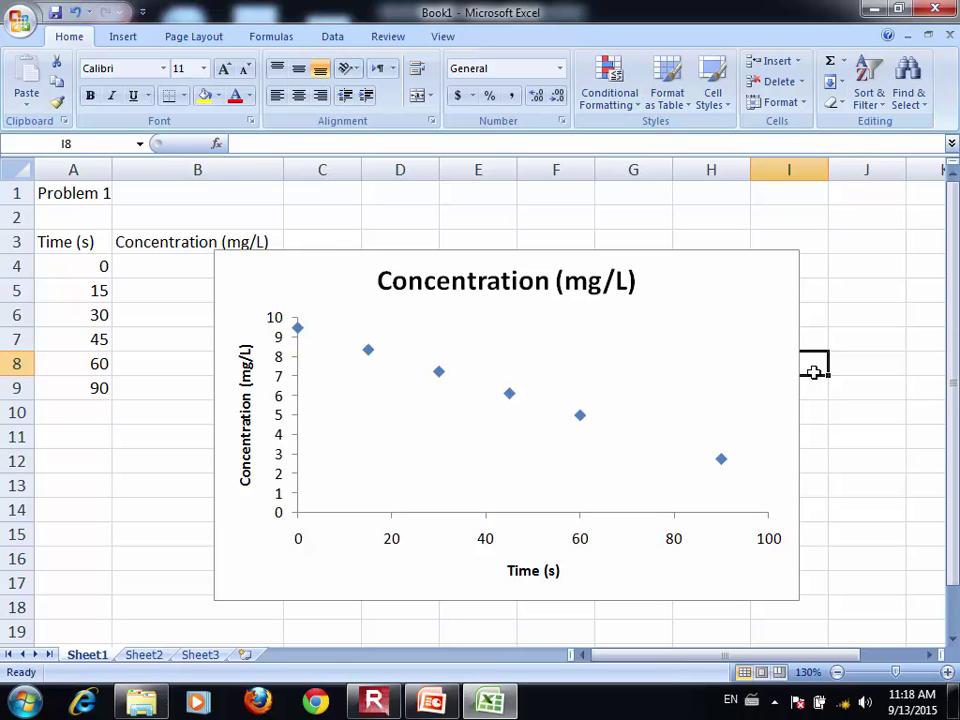
Step: Change the chart title to "Problem 1, ICE 4"
left_click(632, 283)
left_click(625, 282)
triple_click(618, 288)
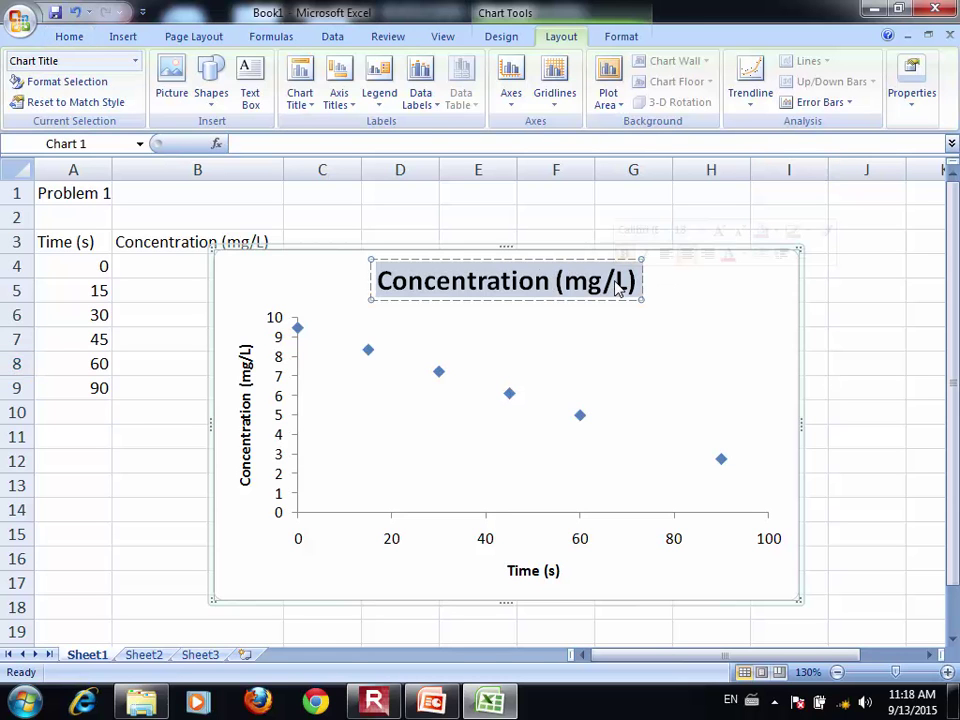
type("Proble m1")
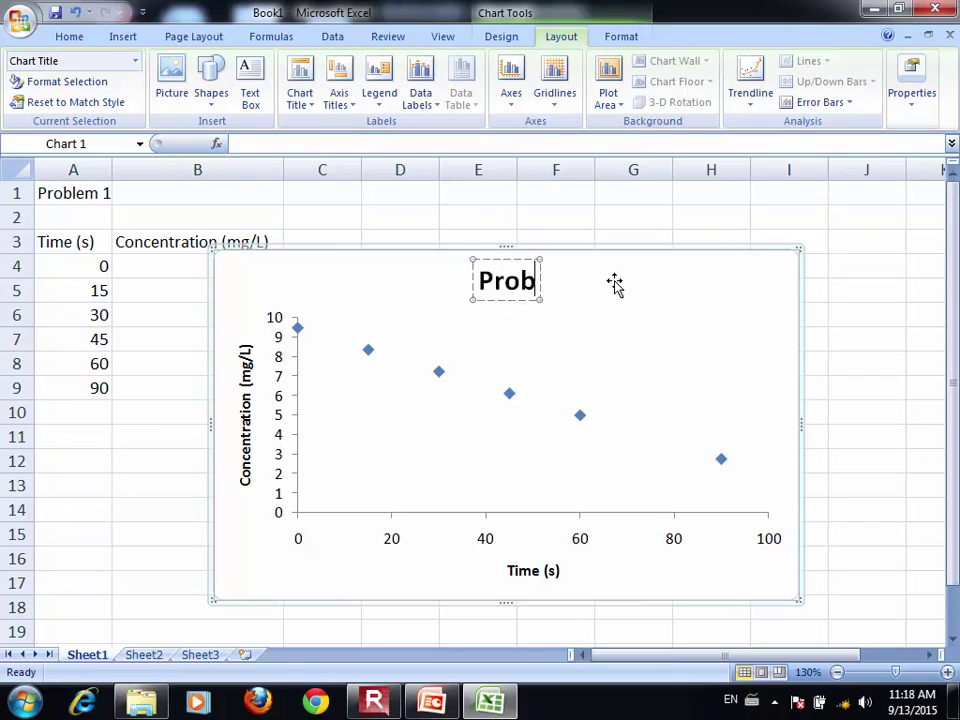
key("BackSpace")
key("BackSpace")
key("BackSpace")
type("m 1, ICE 4")
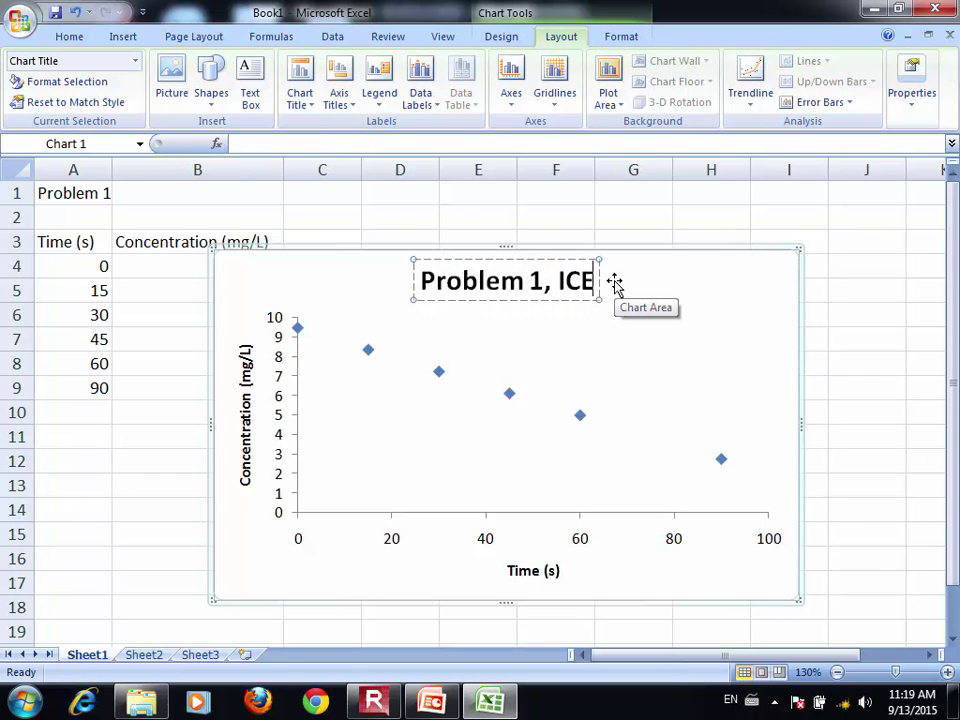
left_click(826, 370)
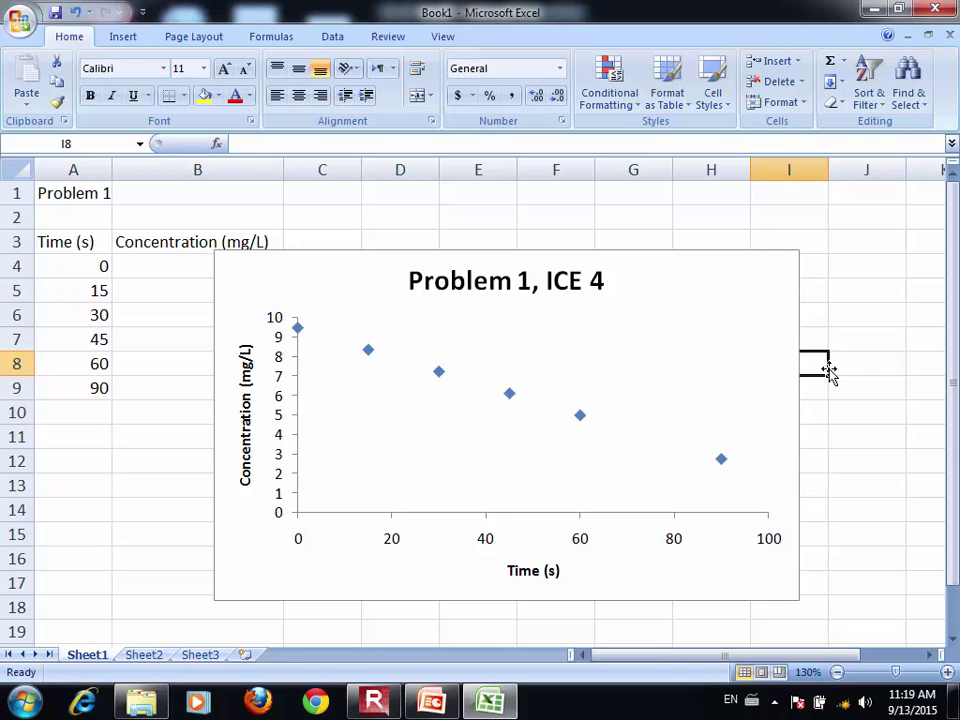
Step: Add a linear trendline to the data series, with its equation and R-squared value displayed on the chart
right_click(581, 424)
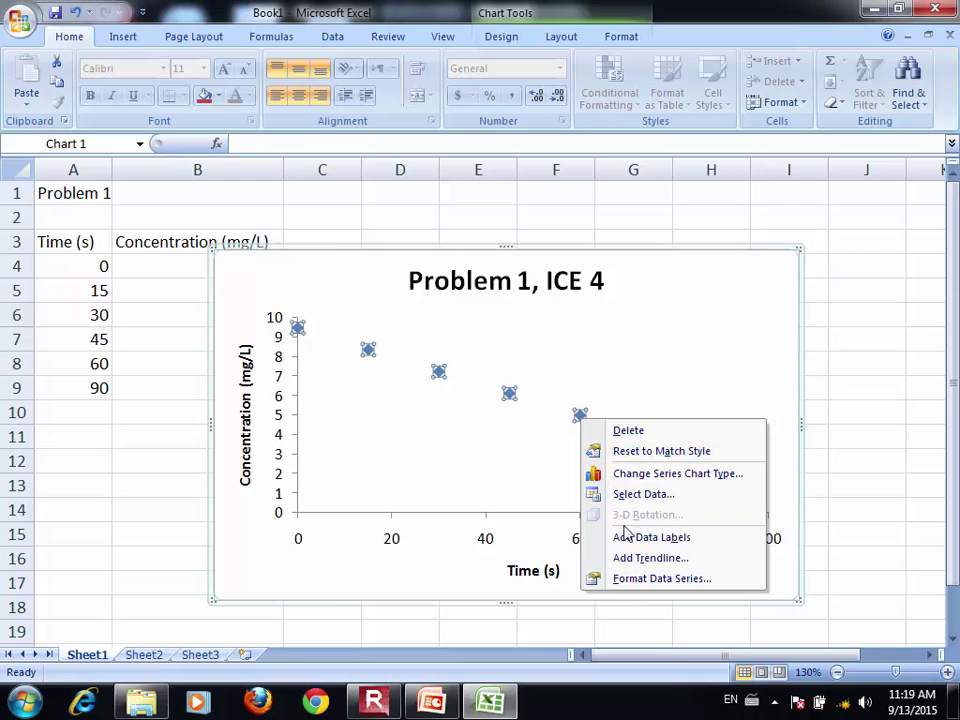
left_click(634, 562)
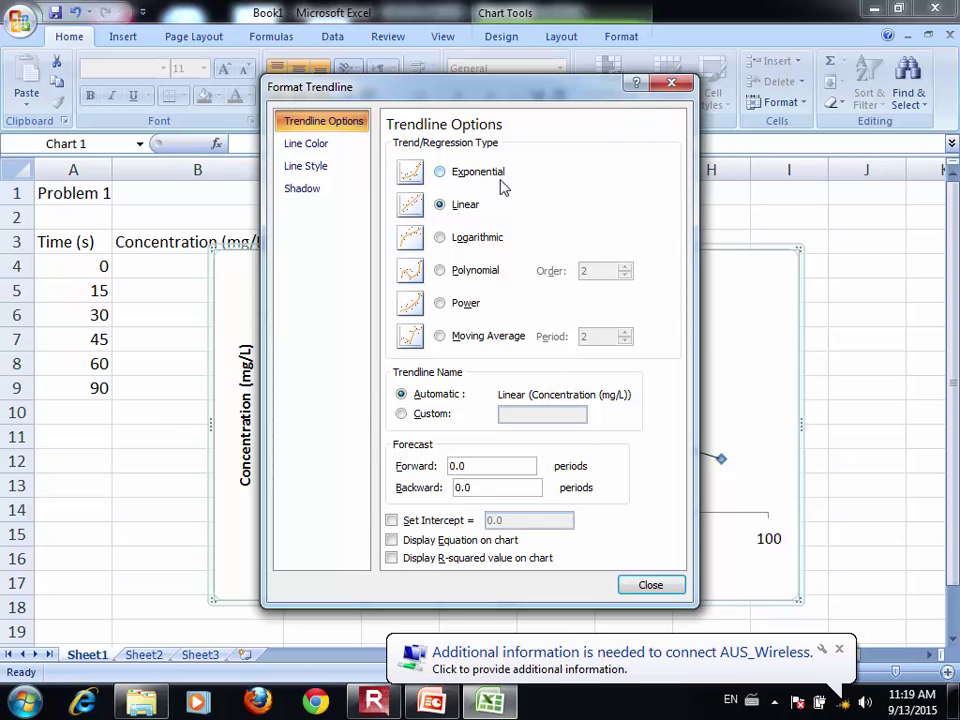
left_click(440, 544)
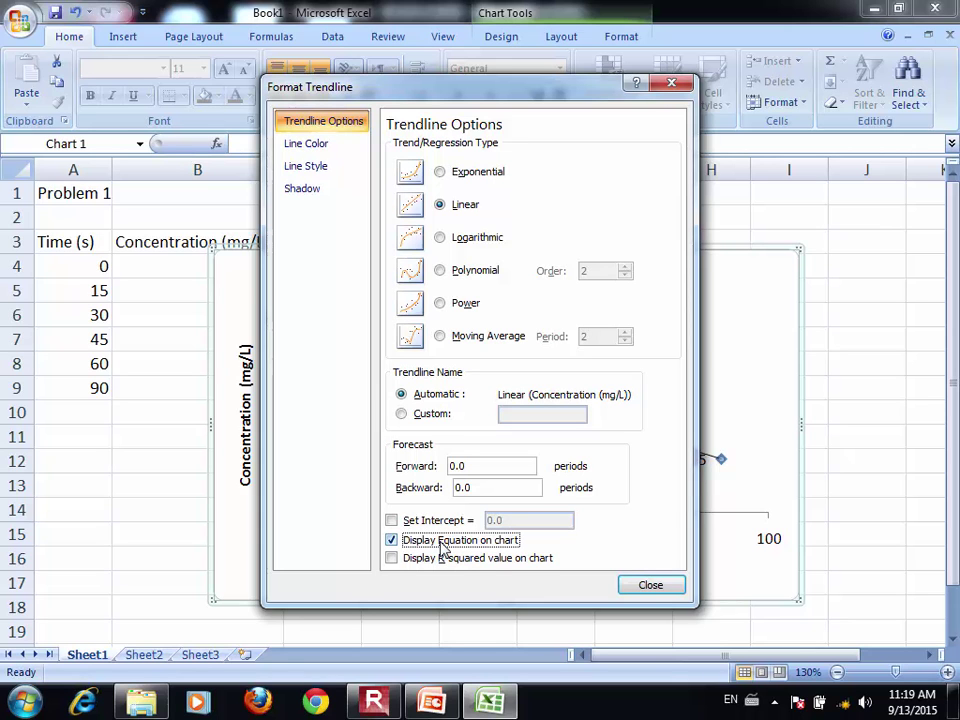
left_click(447, 560)
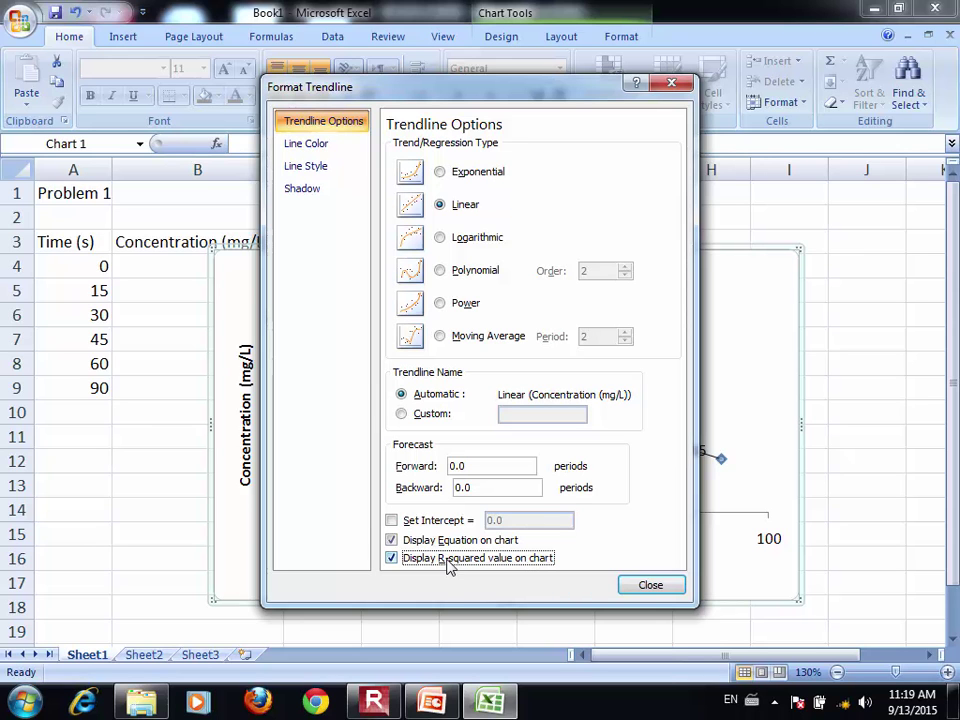
left_click(633, 586)
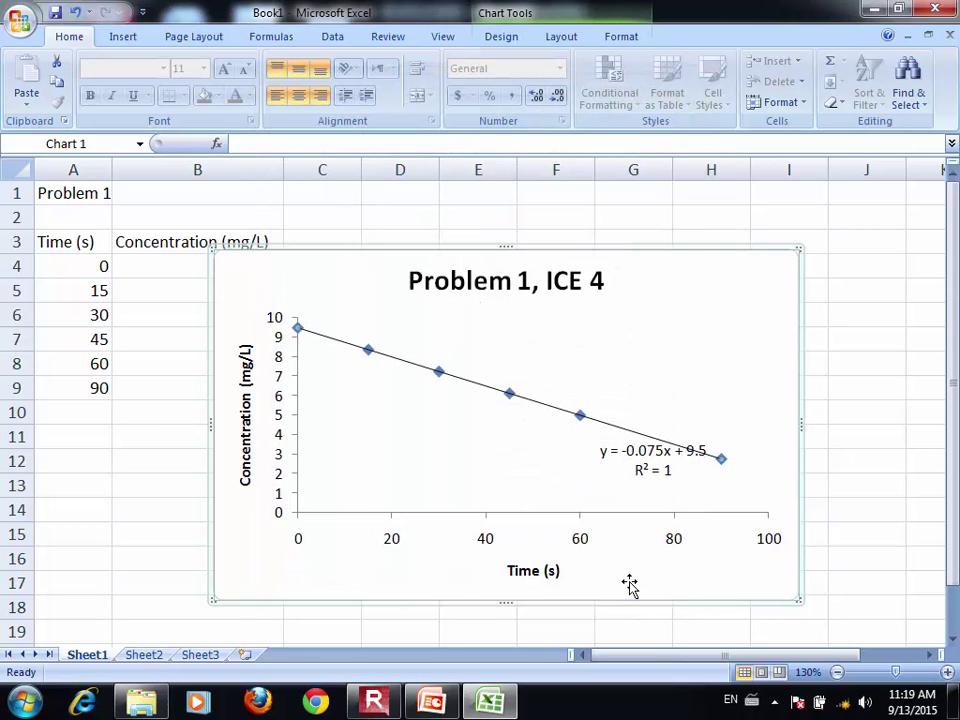
Step: Move the trendline equation and R-squared label above the trendline, clear of the line and data points
left_click(684, 471)
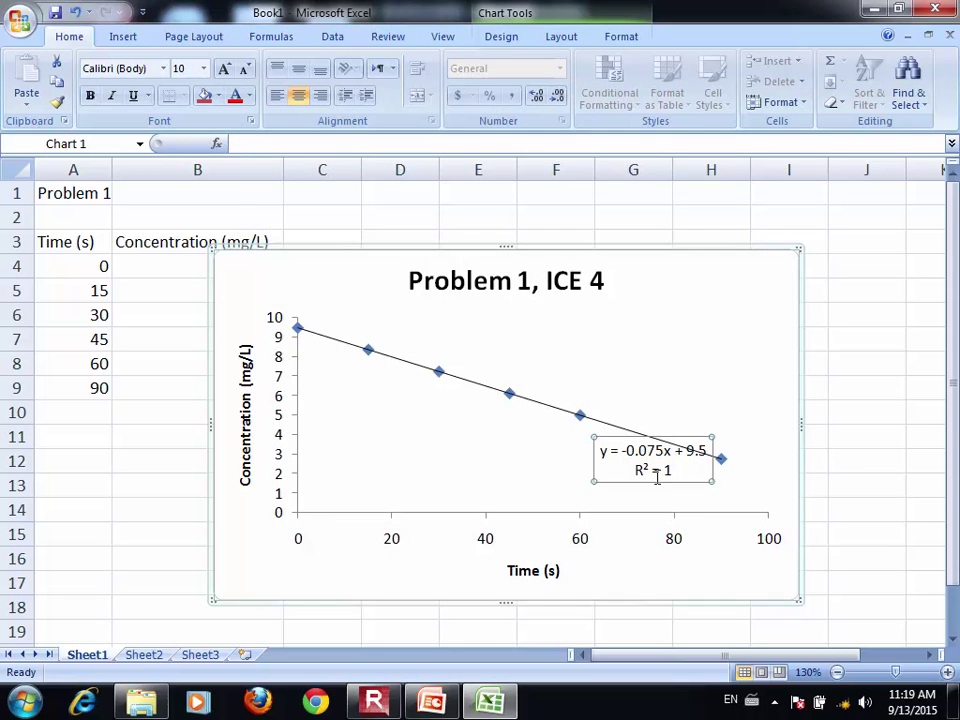
left_click_drag(652, 482, 600, 406)
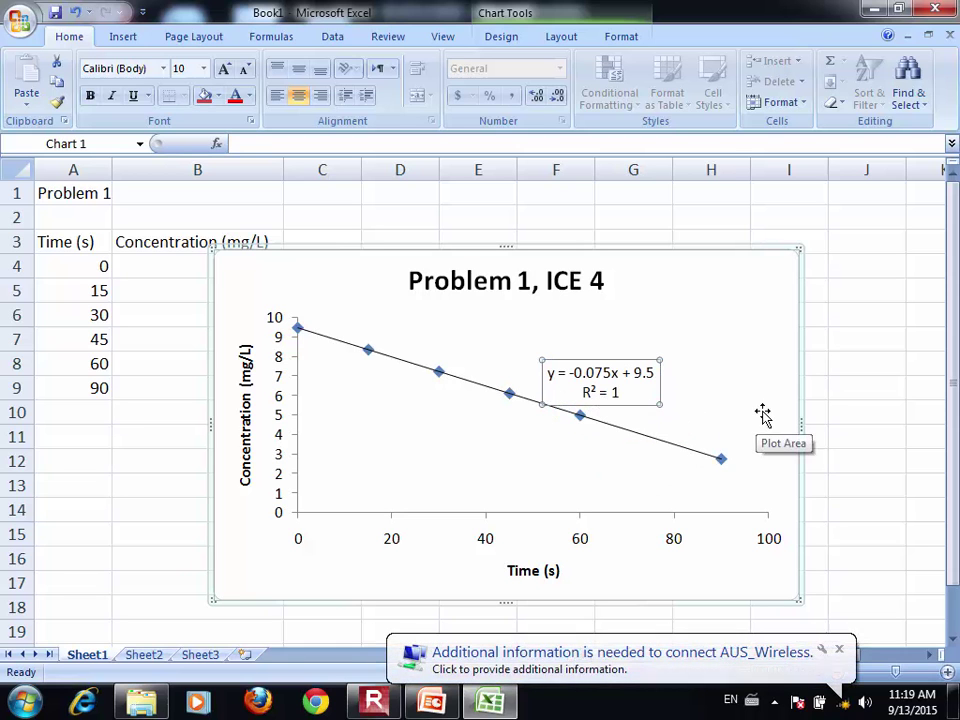
left_click(829, 410)
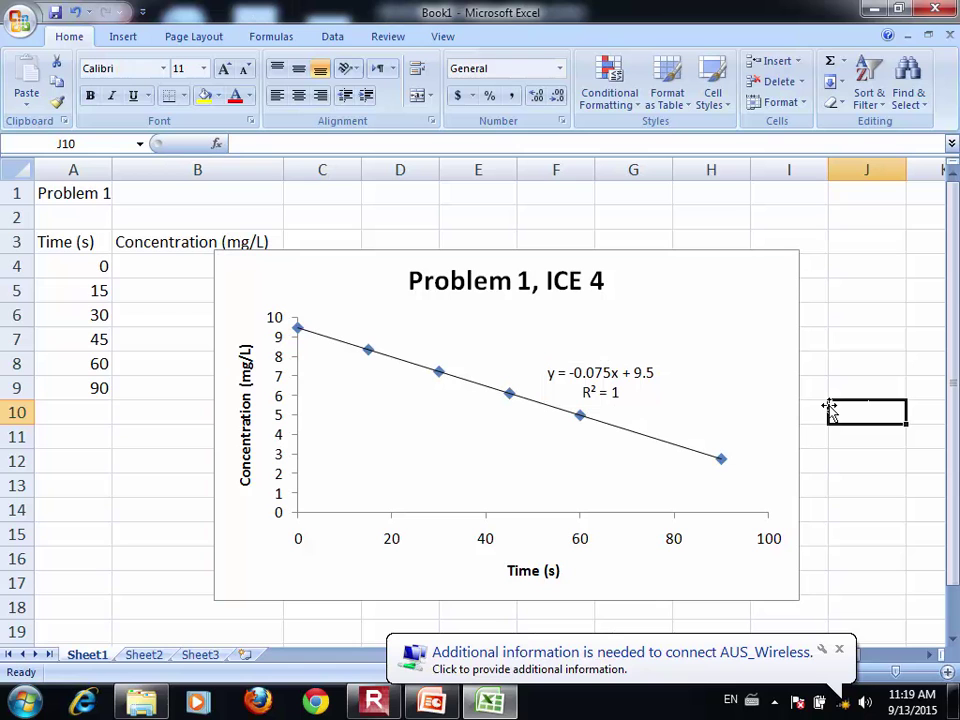
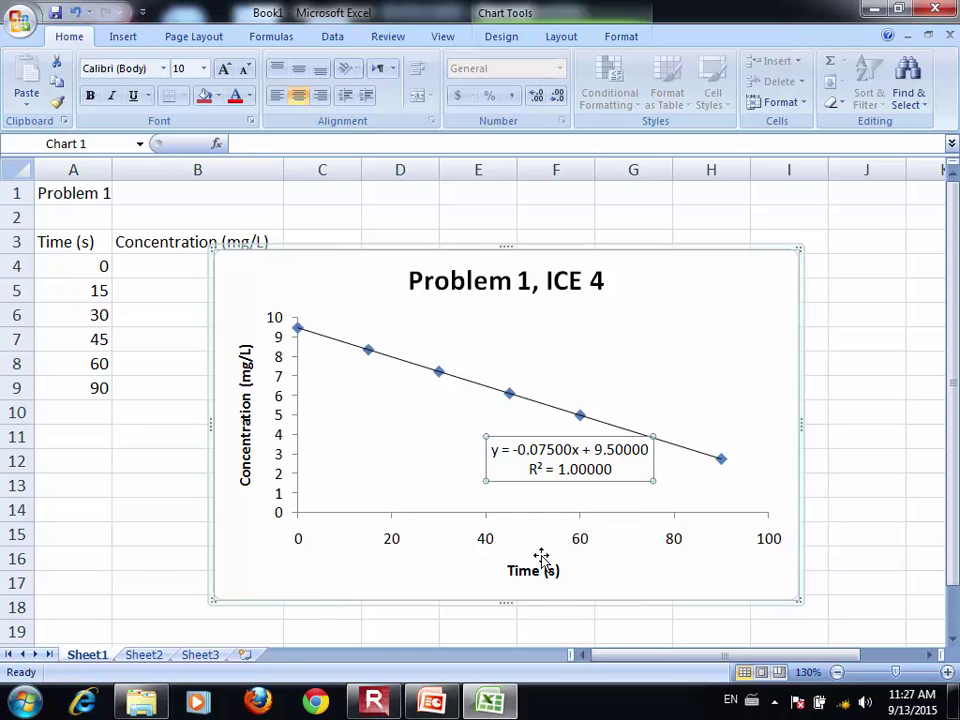
Step: On Sheet2, enter "Problem 2" in A1 and the column headings "Time (hr)" in A3 and "Concentration (mg/L)" in B3
left_click(148, 655)
type("Problem 2")
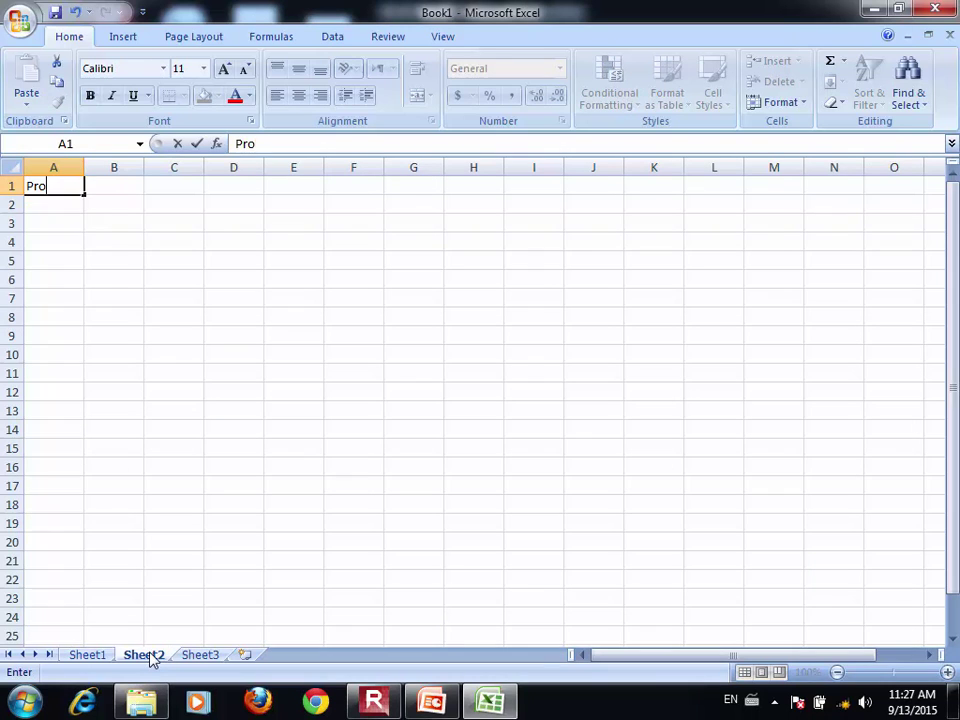
key("Return")
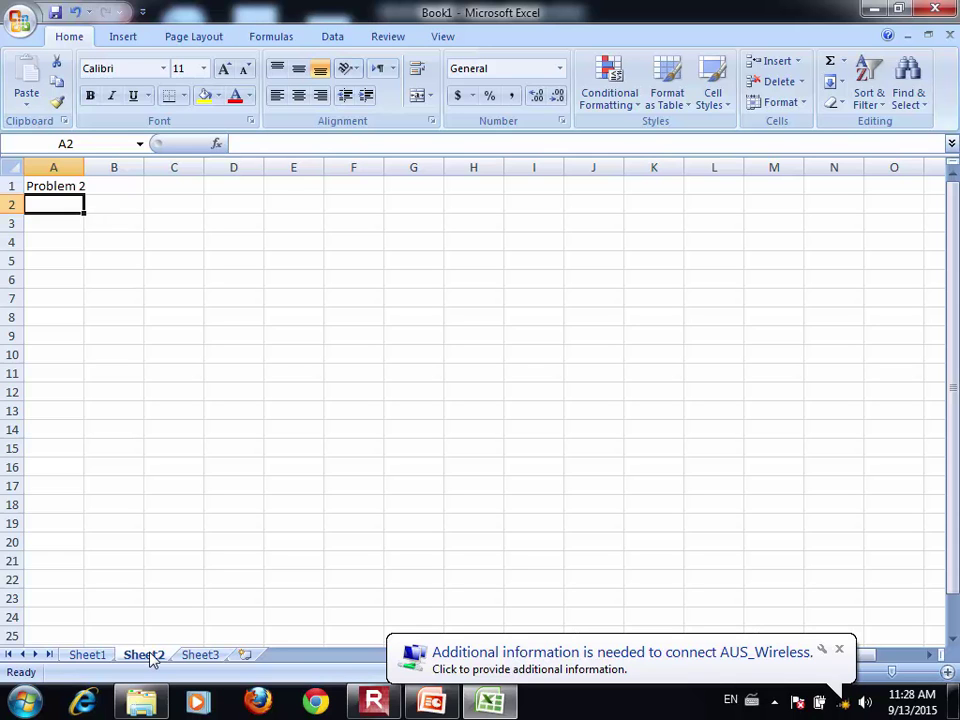
key("Down")
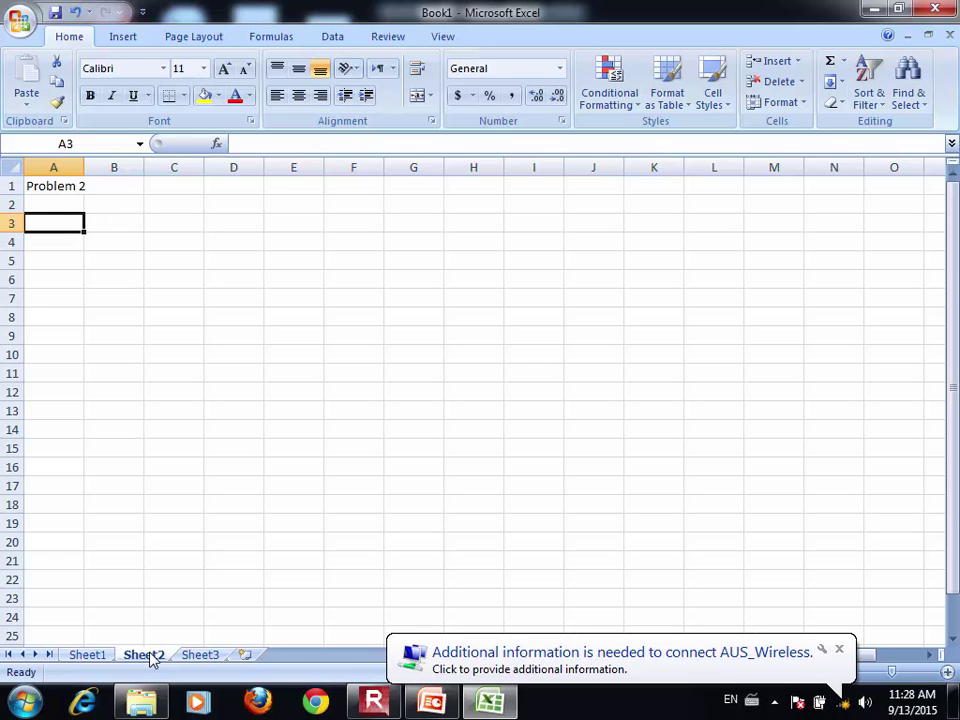
type("Time (hr)")
key("Tab")
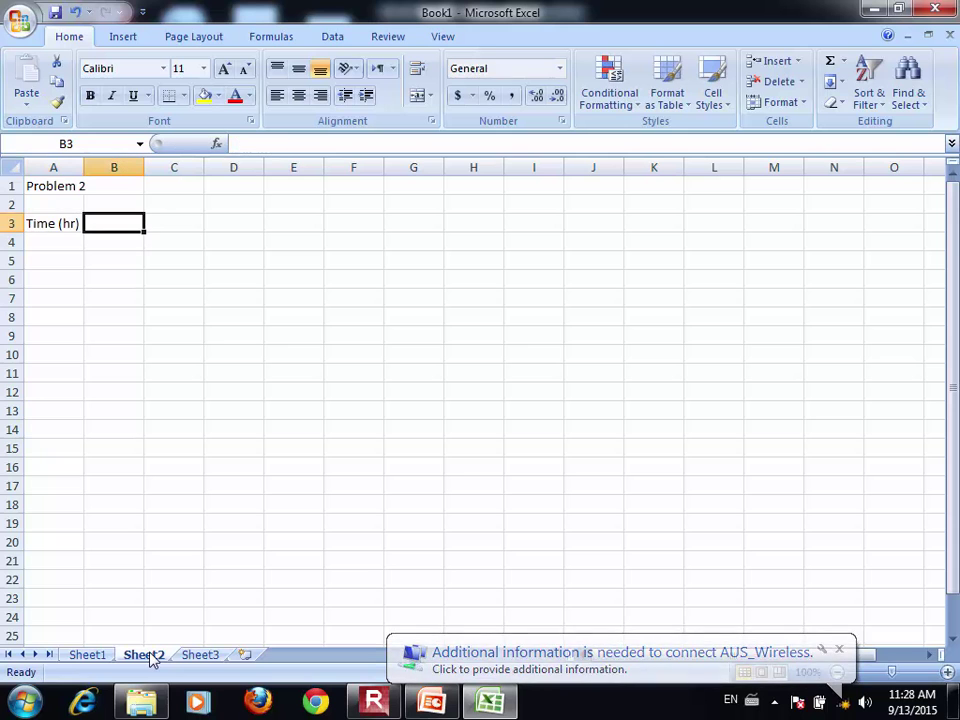
type("Concentration (mg/L)")
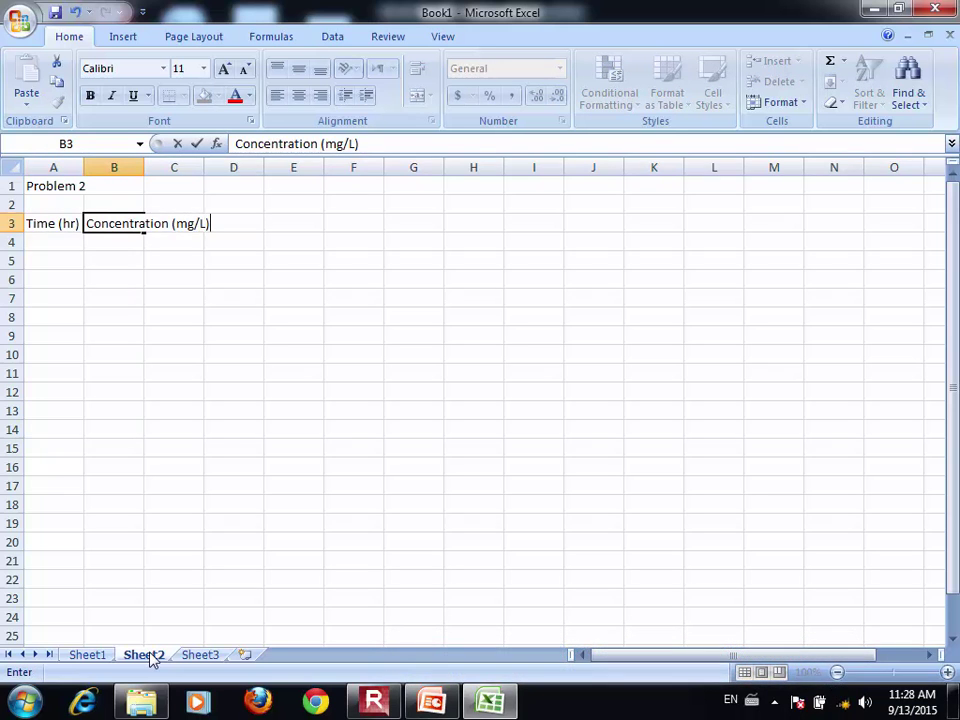
key("Return")
Step: Enter the time values 0, 12, 24, 48, 96 and 144 in cells A4 to A9
type("0")
key("Return")
type("12")
key("Return")
type("24")
key("Return")
type("48")
key("Return")
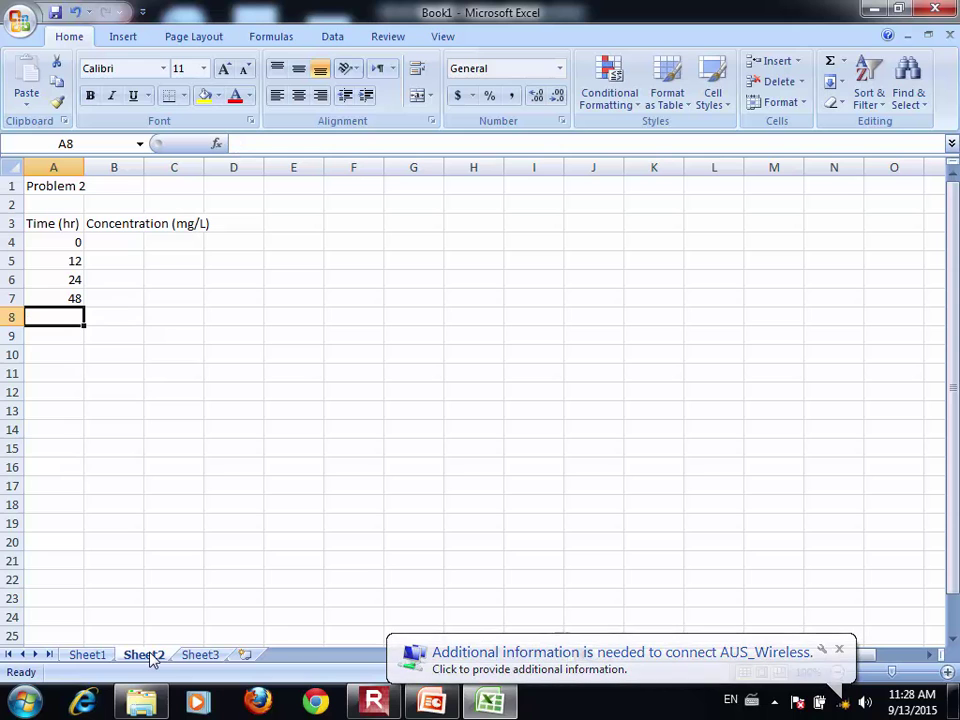
type("96")
key("Return")
type("144")
key("Return")
Step: Enter the concentration values 220, 190, 170, 130, 75 and 45 in cells B4 to B9
key("Right")
key("Up")
key("Up")
key("Up")
key("Up")
key("Up")
key("Up")
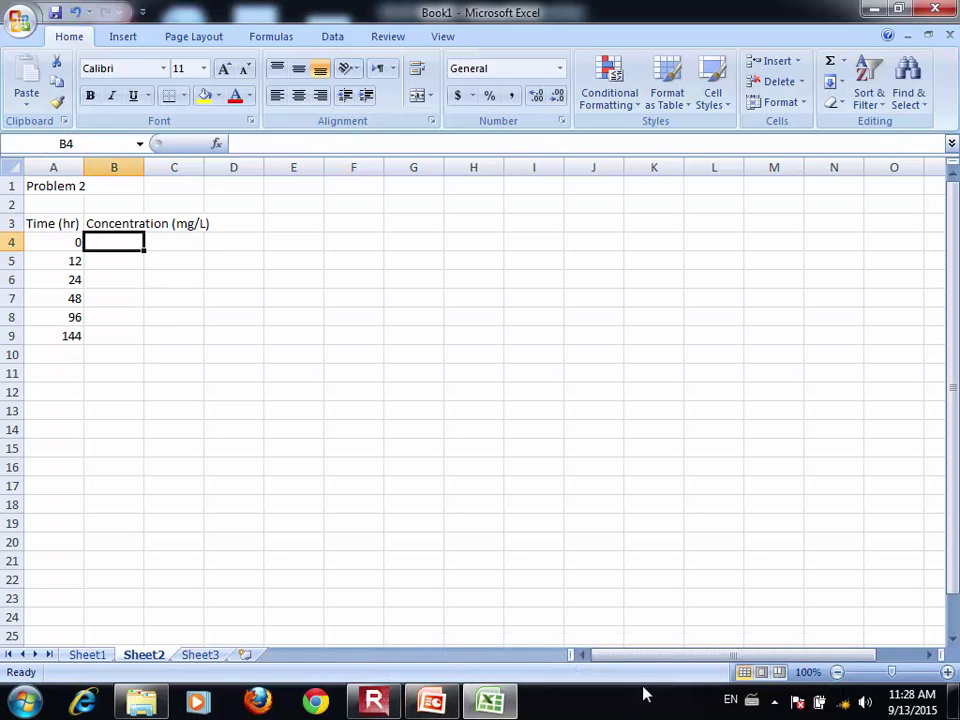
type("220")
key("Return")
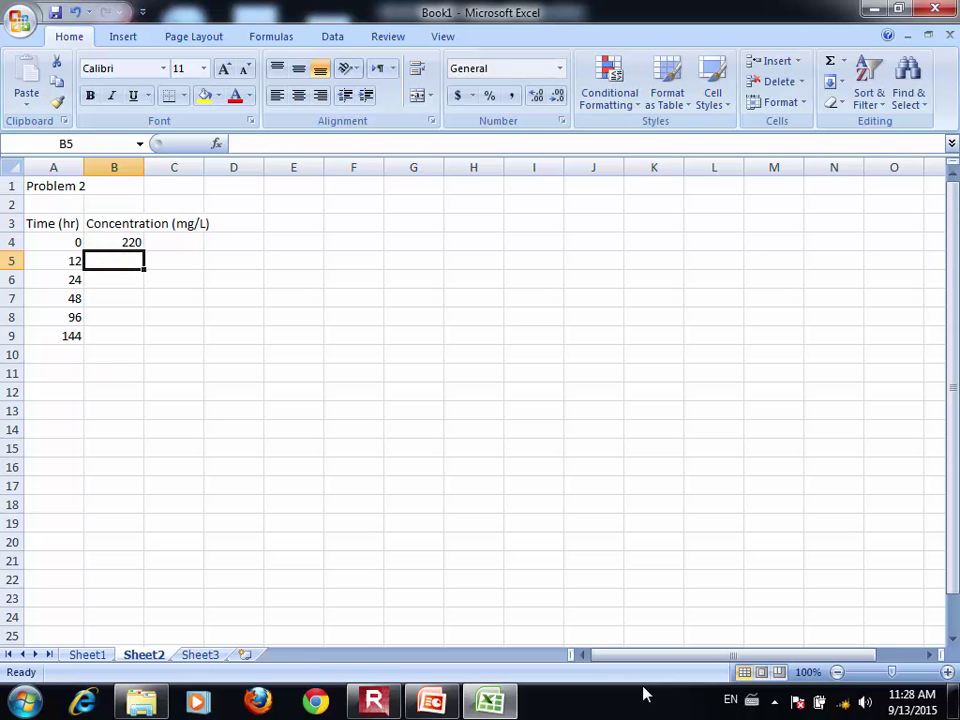
type("190")
key("Return")
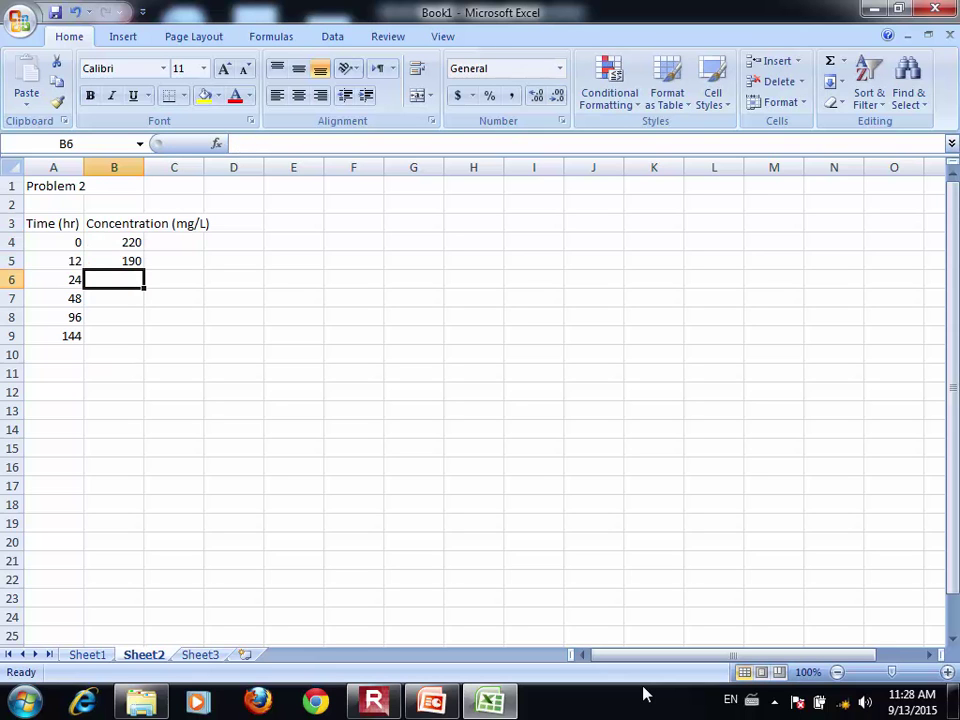
type("170")
key("Return")
type("130")
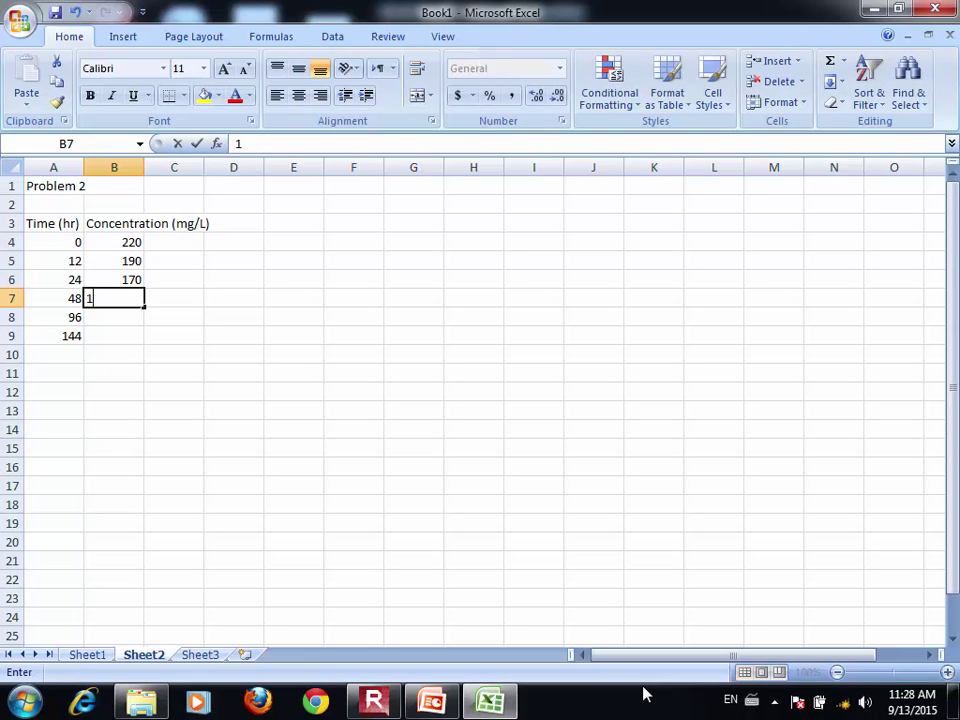
key("Return")
type("75")
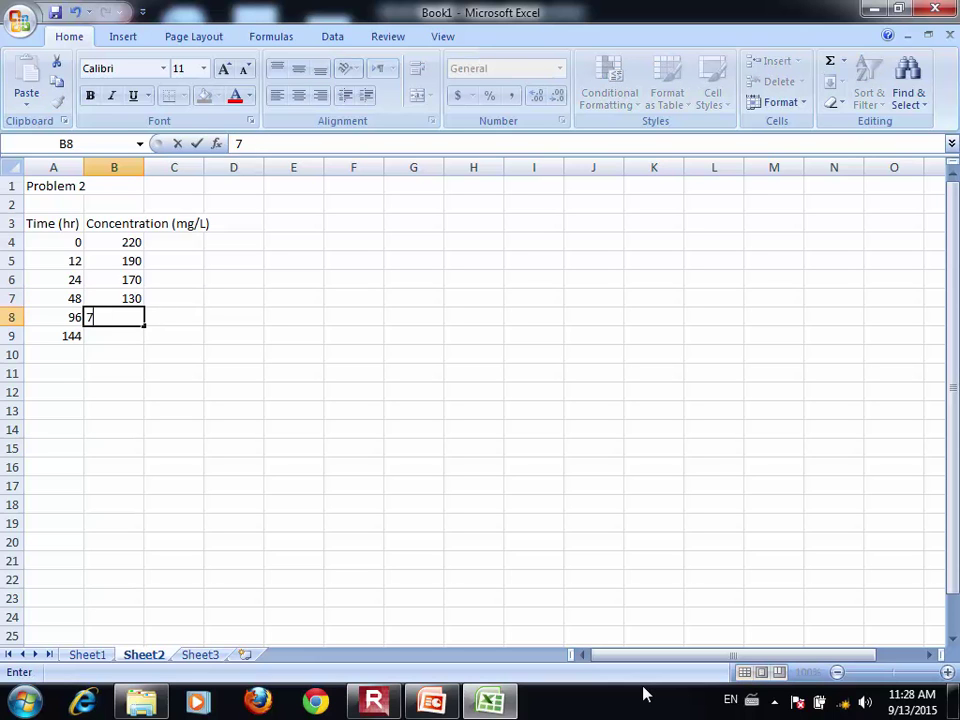
key("Return")
type("45")
key("Return")
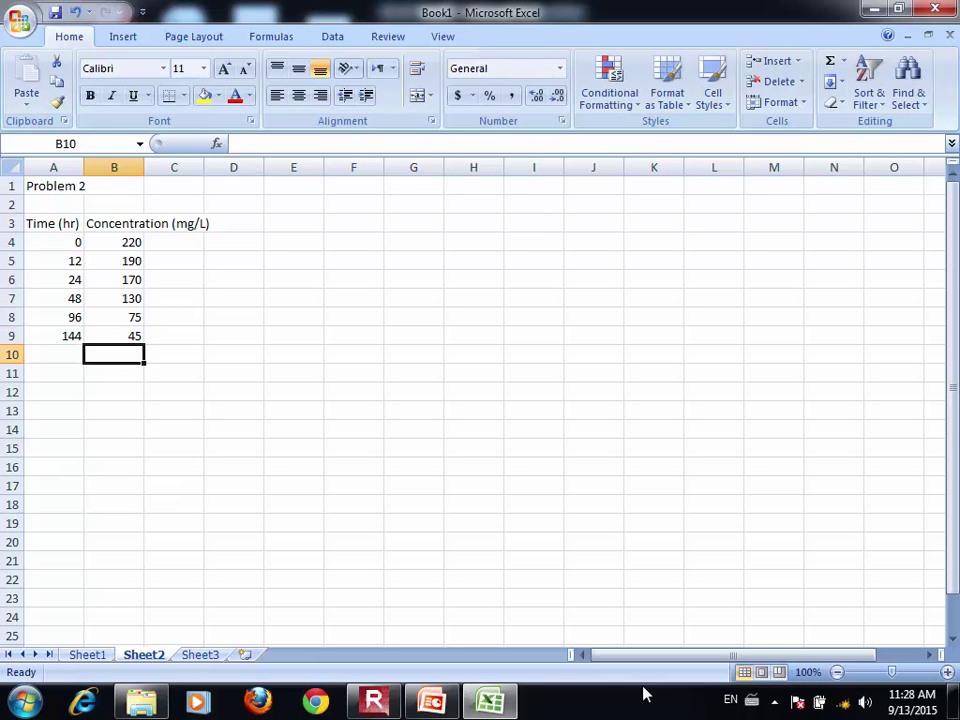
Step: Insert a blank scatter chart from empty cell A11 and place it just below the Problem 2 data table
key("Right")
key("Up")
key("Up")
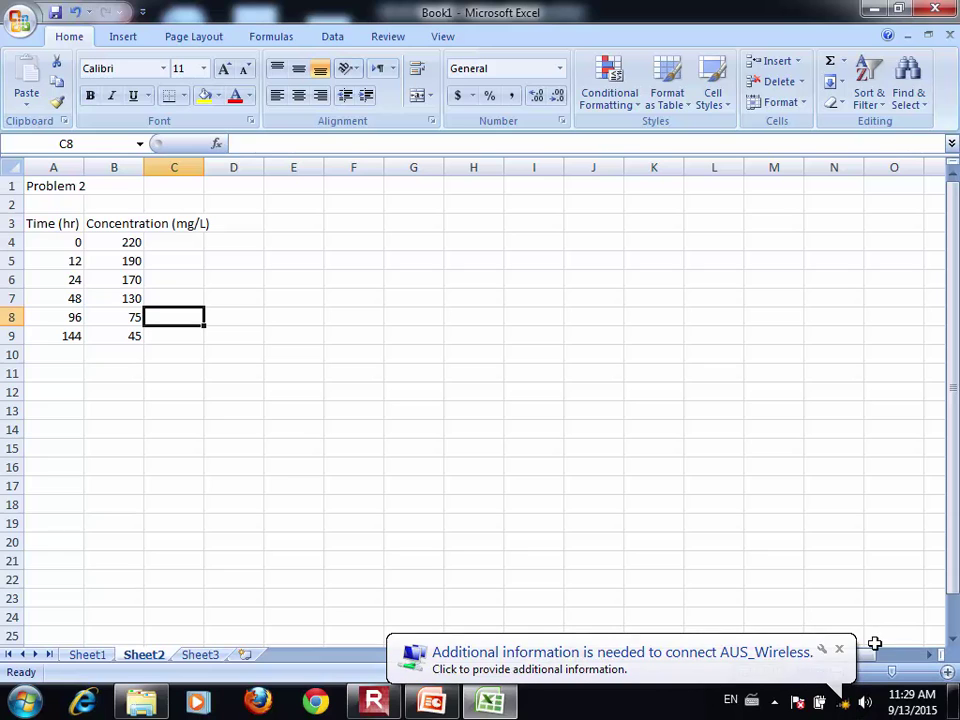
left_click(840, 650)
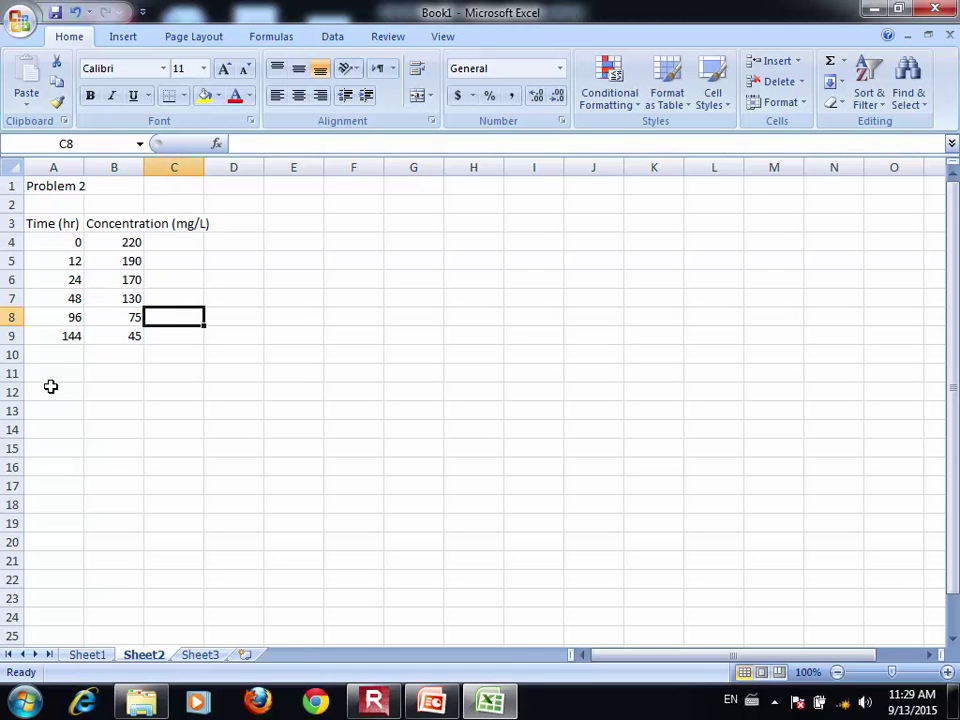
key("Down")
key("Down")
key("Down")
key("Left")
key("Left")
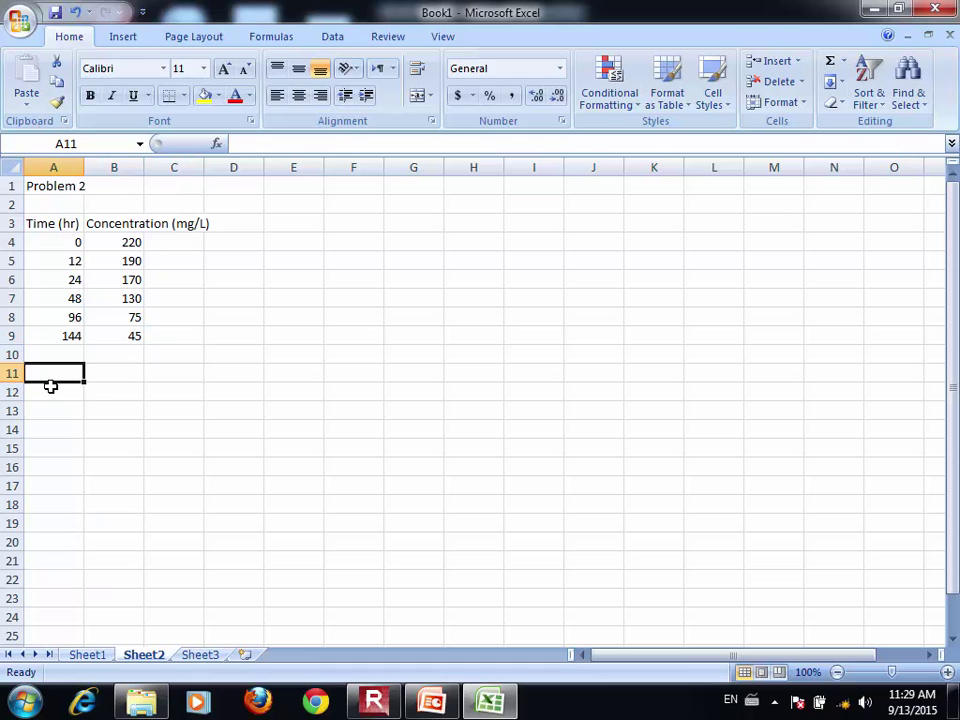
left_click(128, 38)
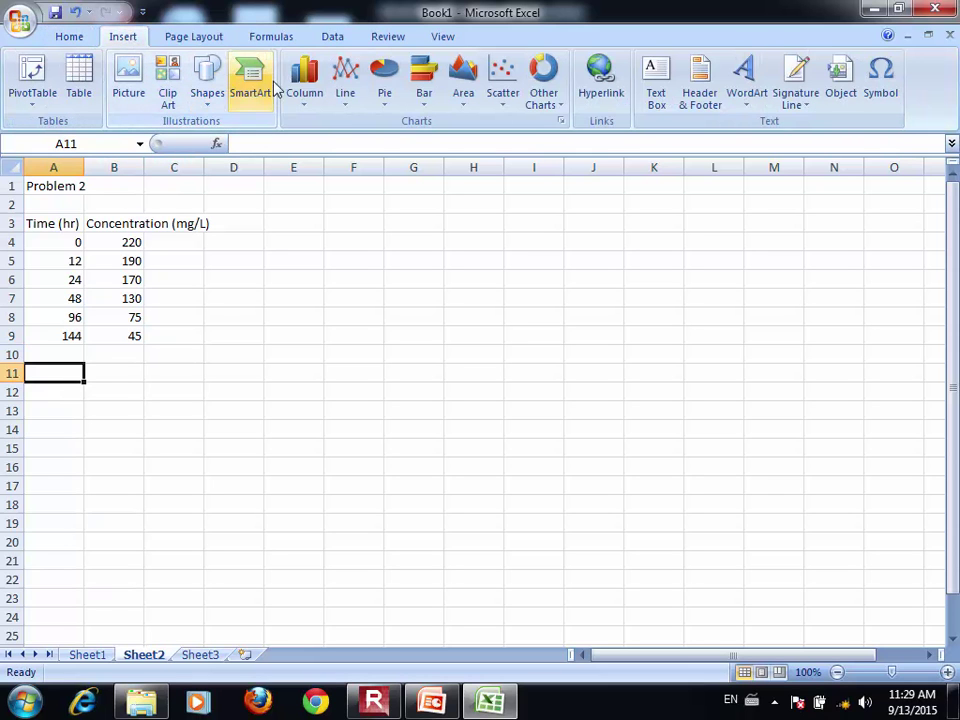
left_click(499, 104)
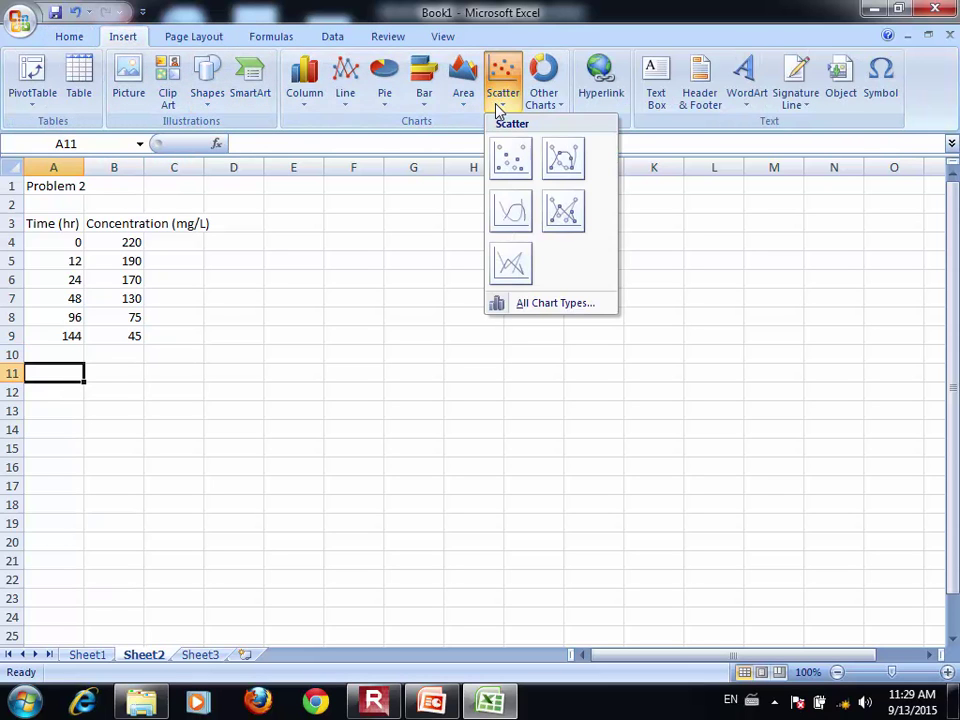
left_click(510, 176)
left_click_drag(400, 324, 172, 414)
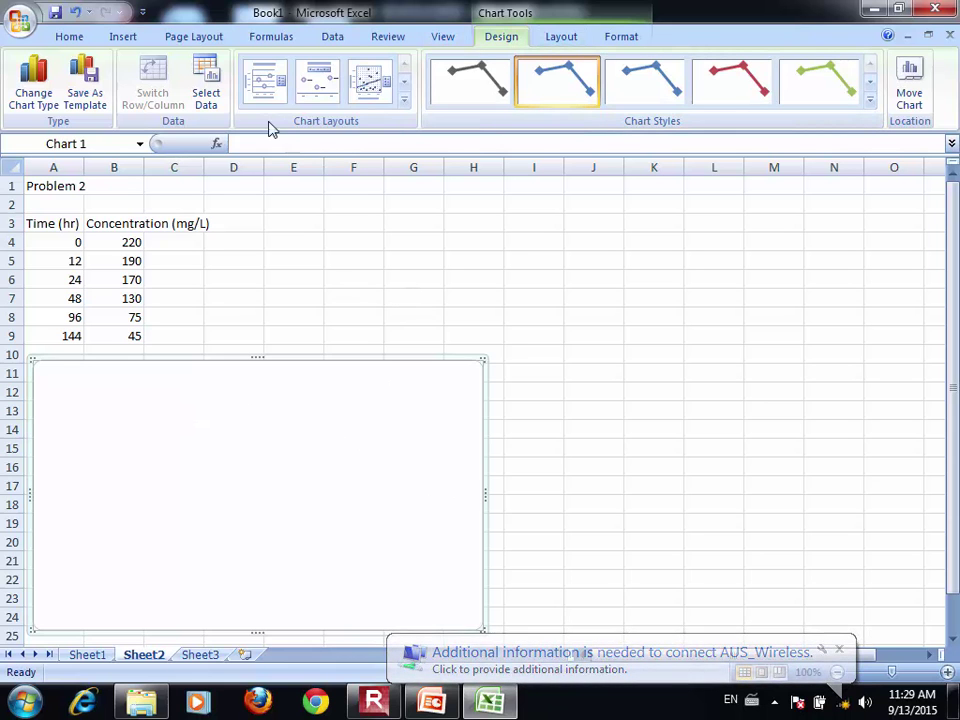
Step: Add a new data series to the chart with the times in Sheet2 A4:A9 as its X values
left_click(206, 84)
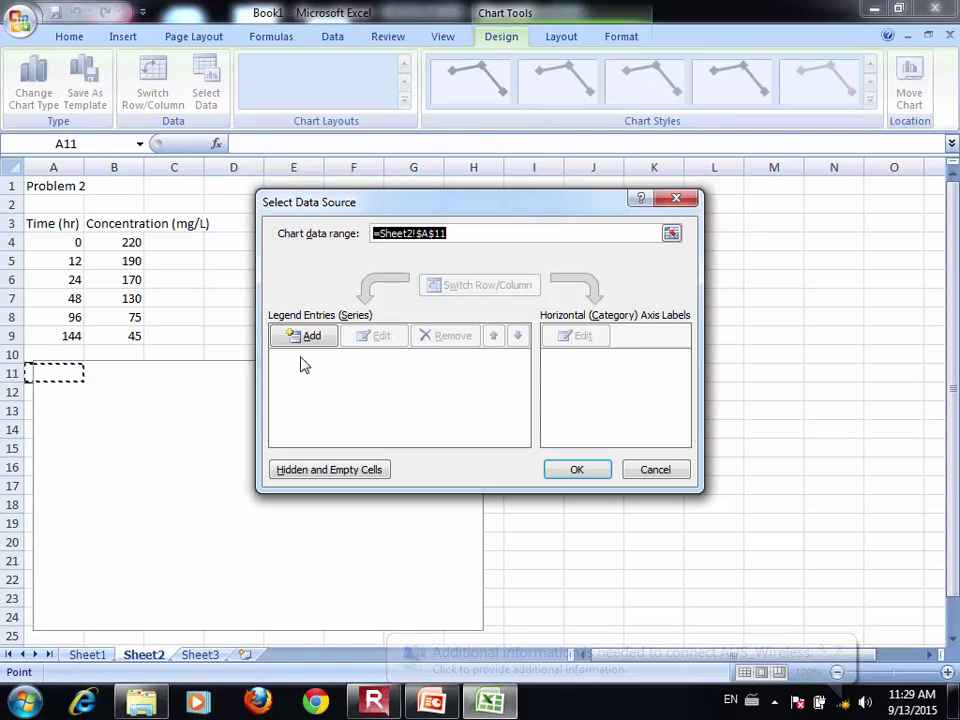
left_click(303, 341)
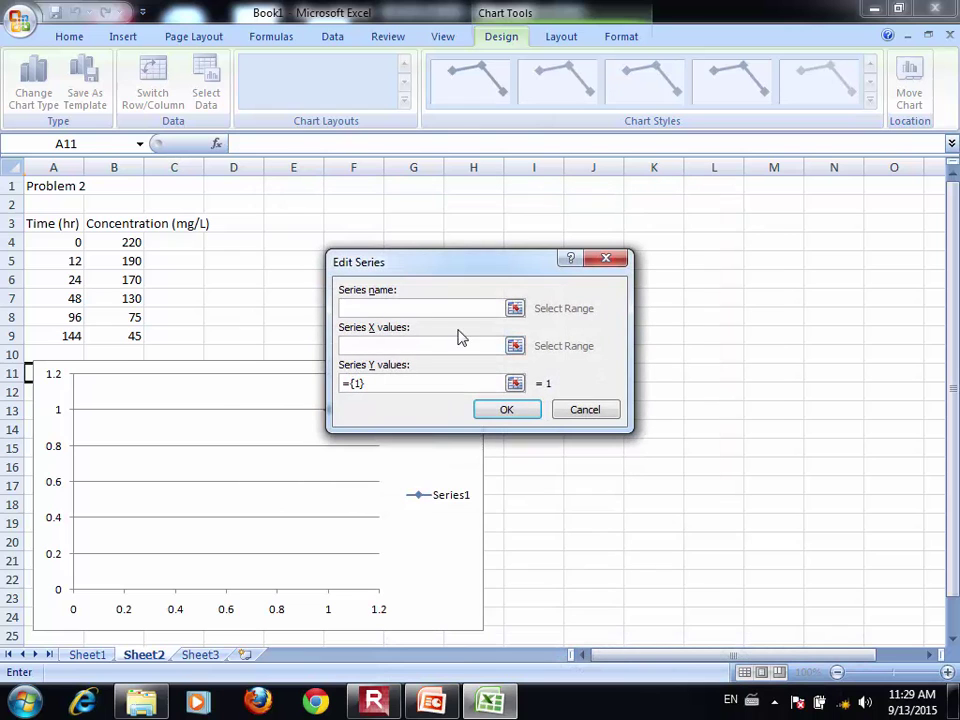
left_click(497, 343)
left_click(514, 345)
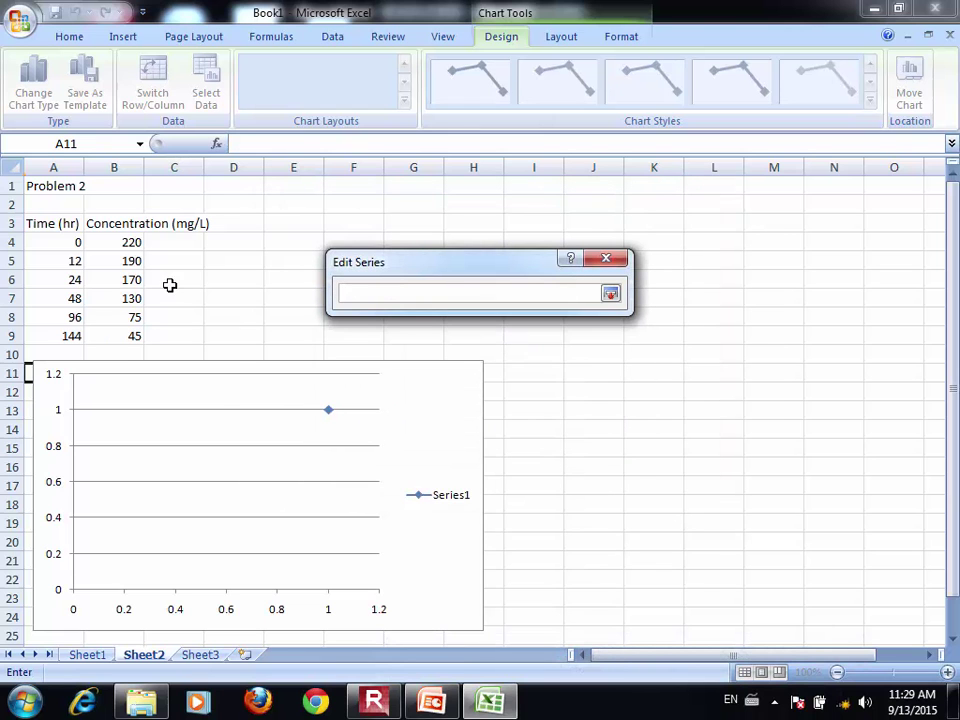
left_click_drag(80, 244, 74, 334)
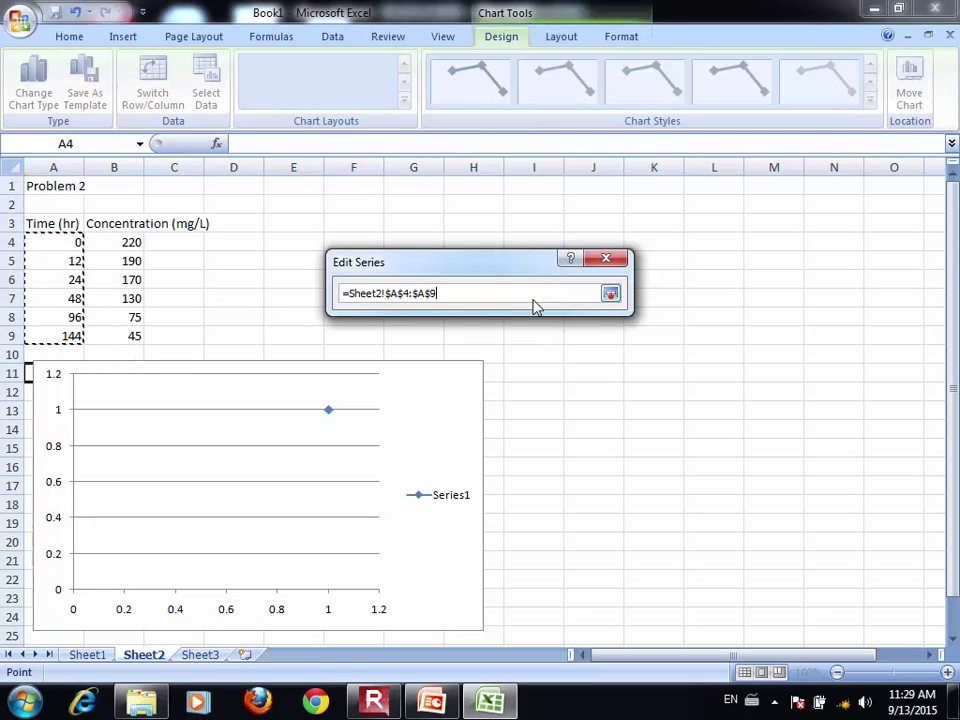
left_click(610, 294)
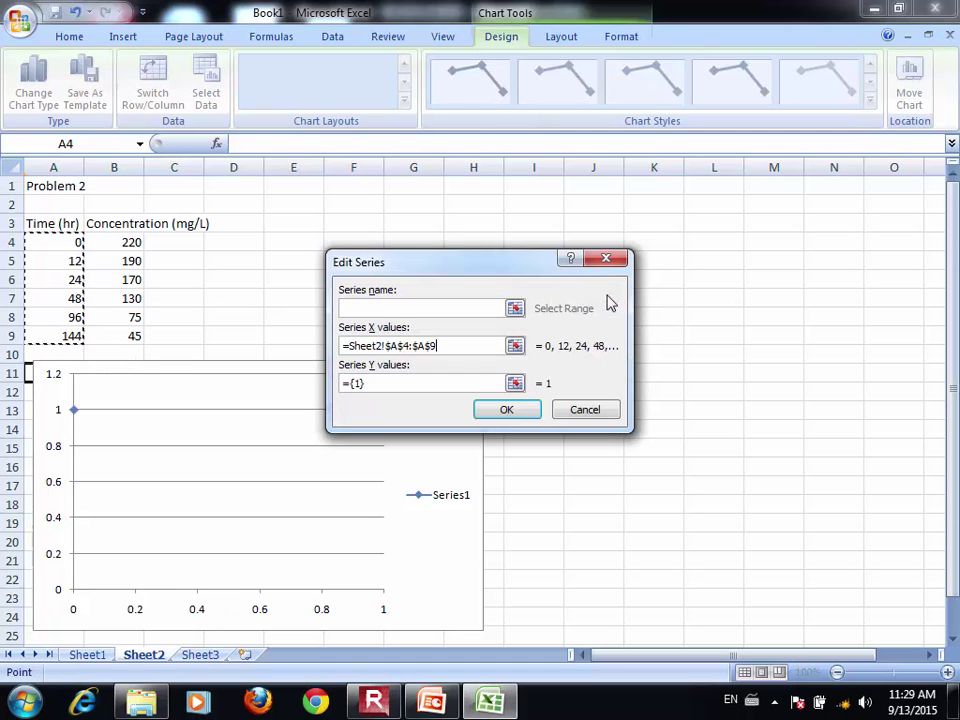
Step: Set the series' Y values to the concentrations in Sheet2 B4:B9 and apply the data source
left_click(514, 383)
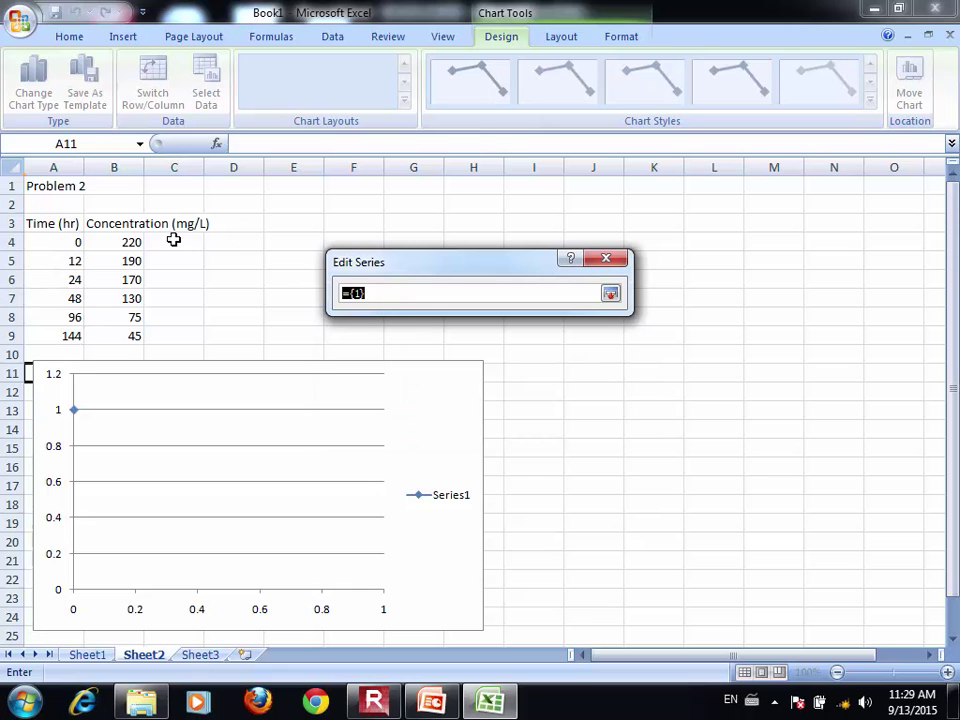
left_click_drag(154, 244, 133, 325)
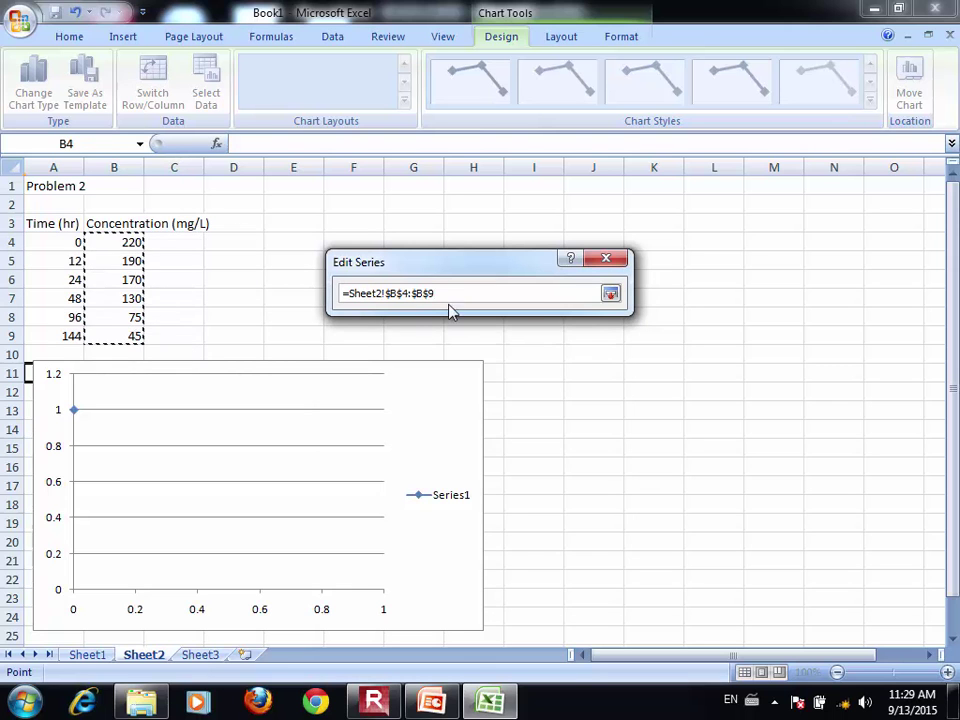
left_click(610, 295)
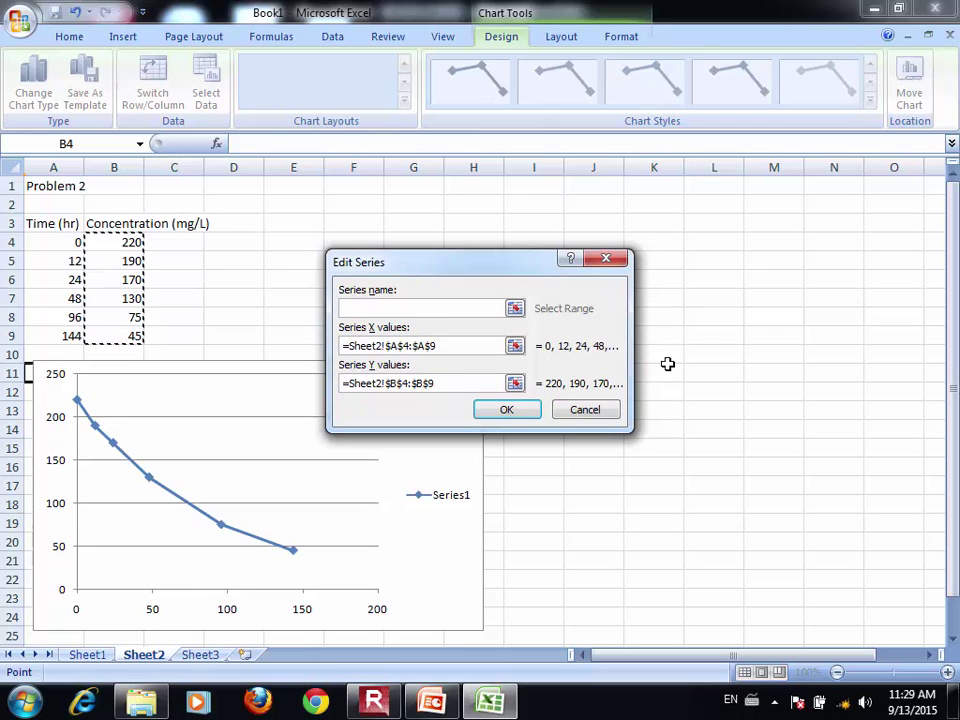
left_click(527, 414)
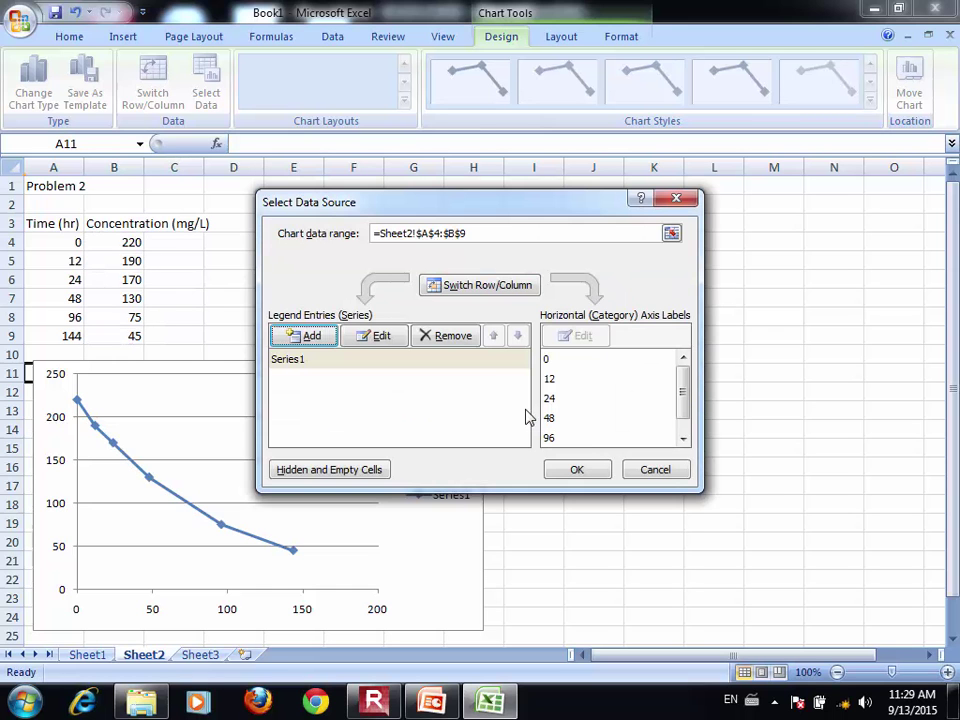
left_click(581, 468)
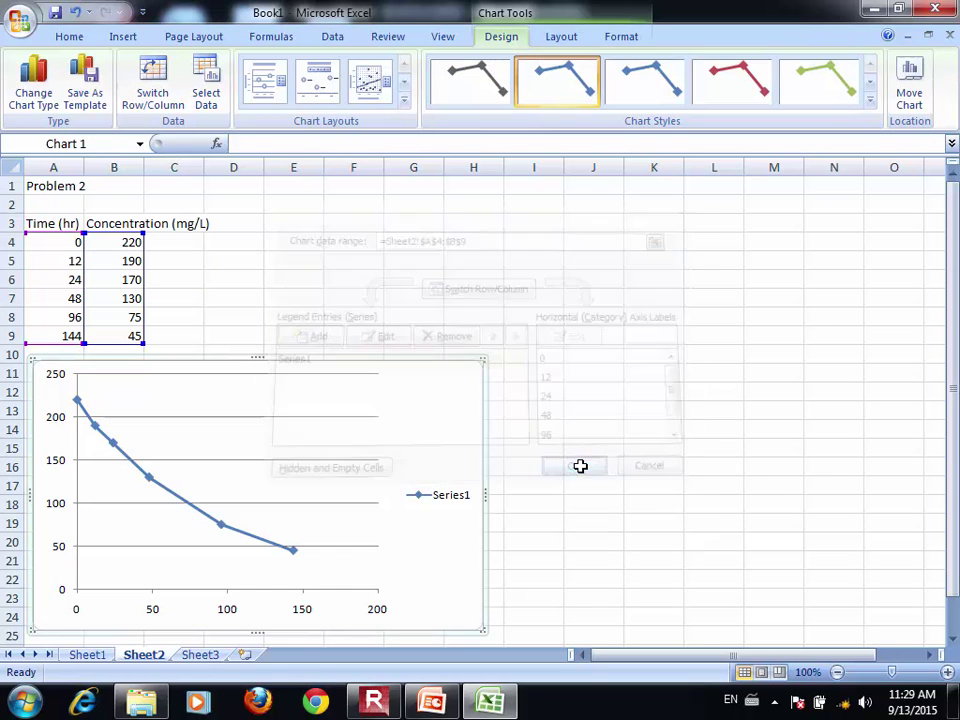
left_click(558, 38)
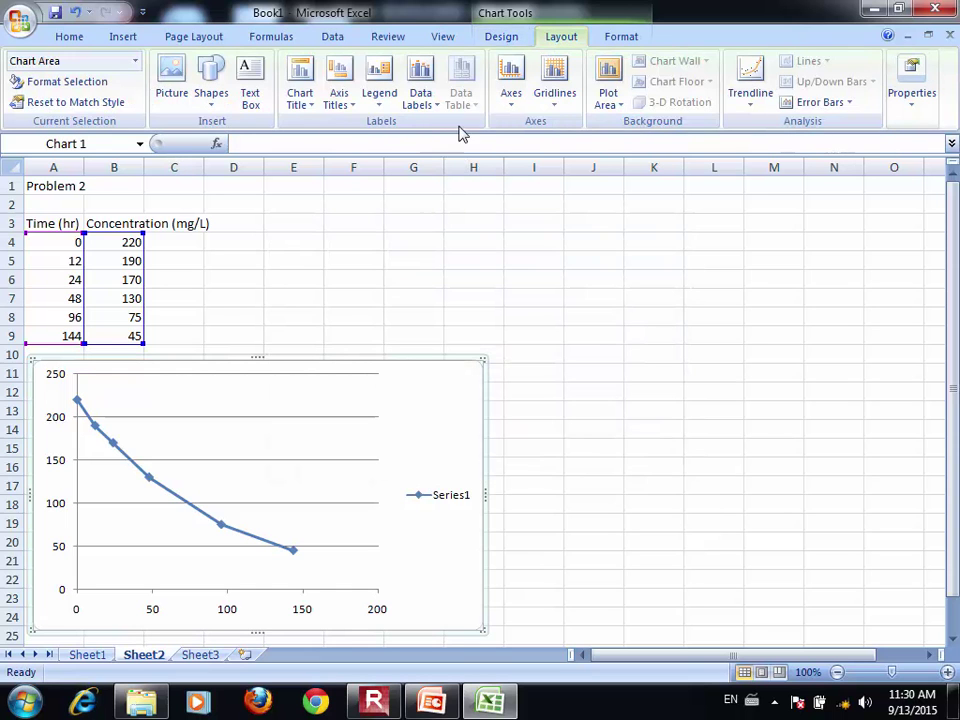
left_click(614, 40)
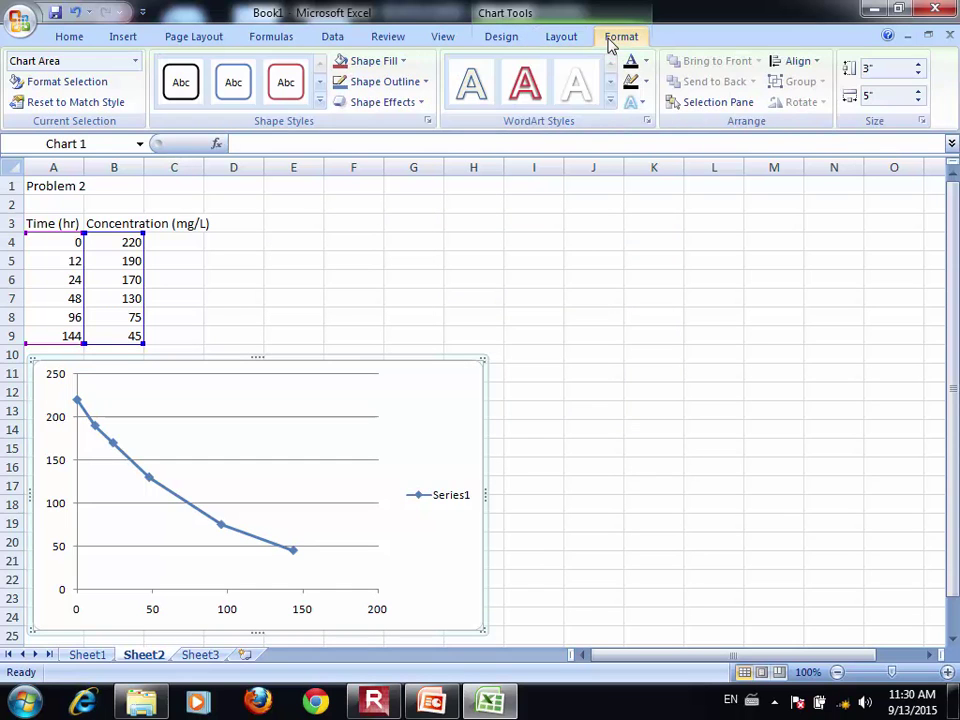
left_click(506, 38)
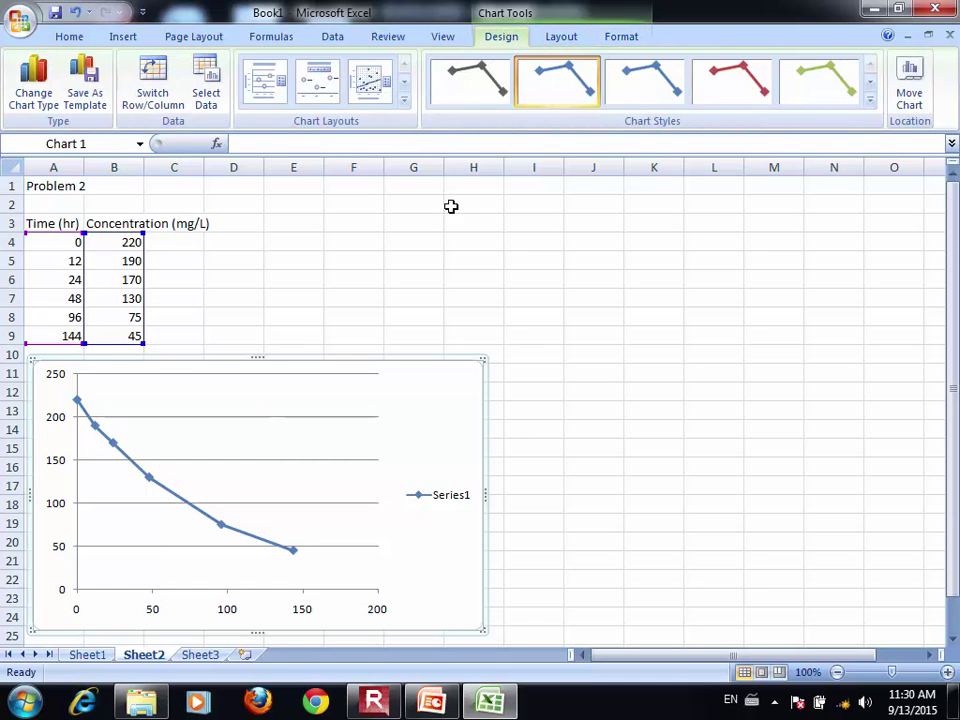
Step: Delete the Series1 legend from the Problem 2 scatter chart
left_click(405, 87)
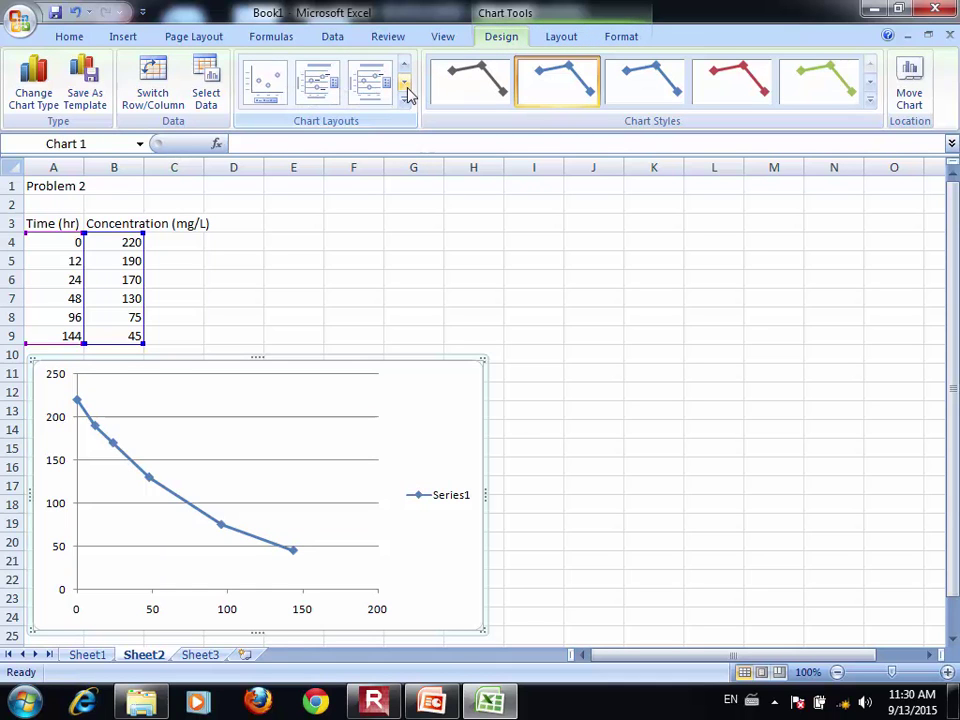
left_click(531, 334)
left_click(441, 503)
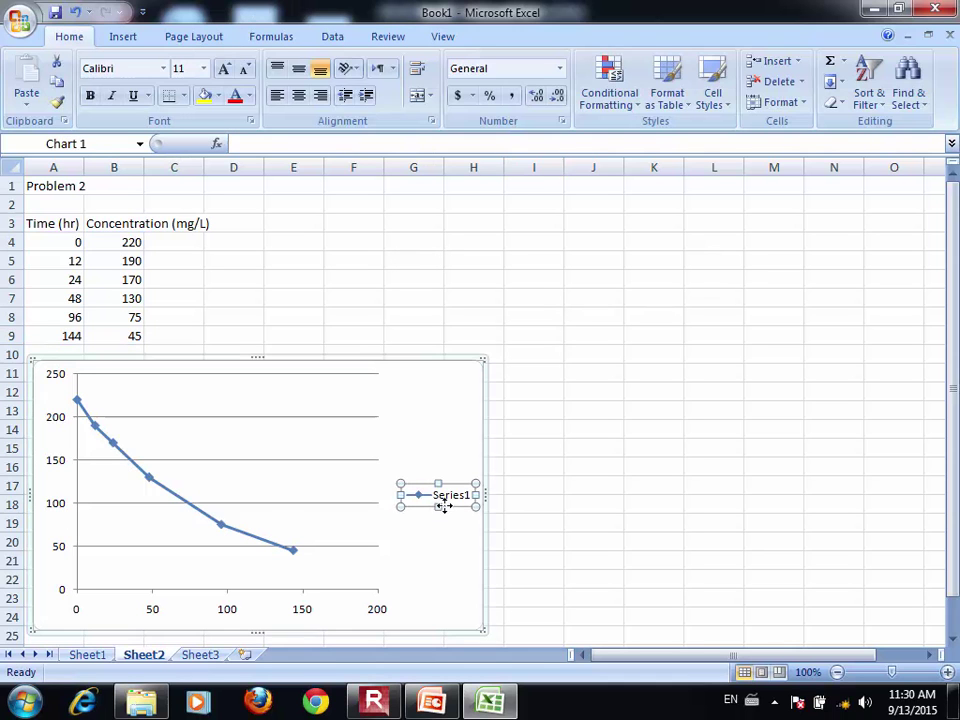
key("Delete")
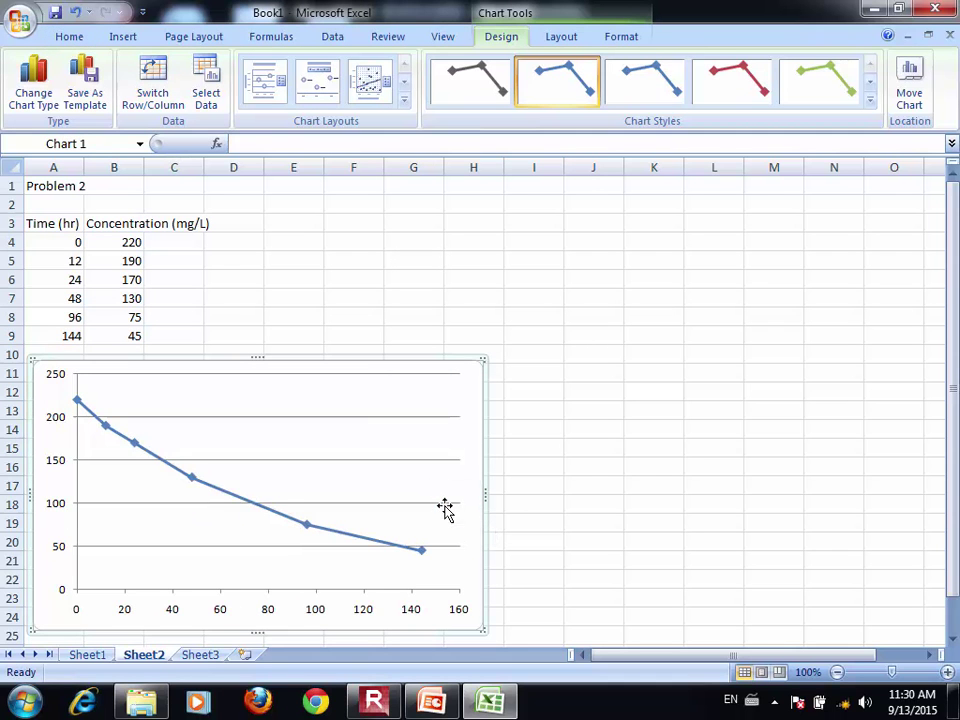
Step: Add a horizontal axis title below the axis and a vertical axis title with vertical text to the chart
left_click(364, 568)
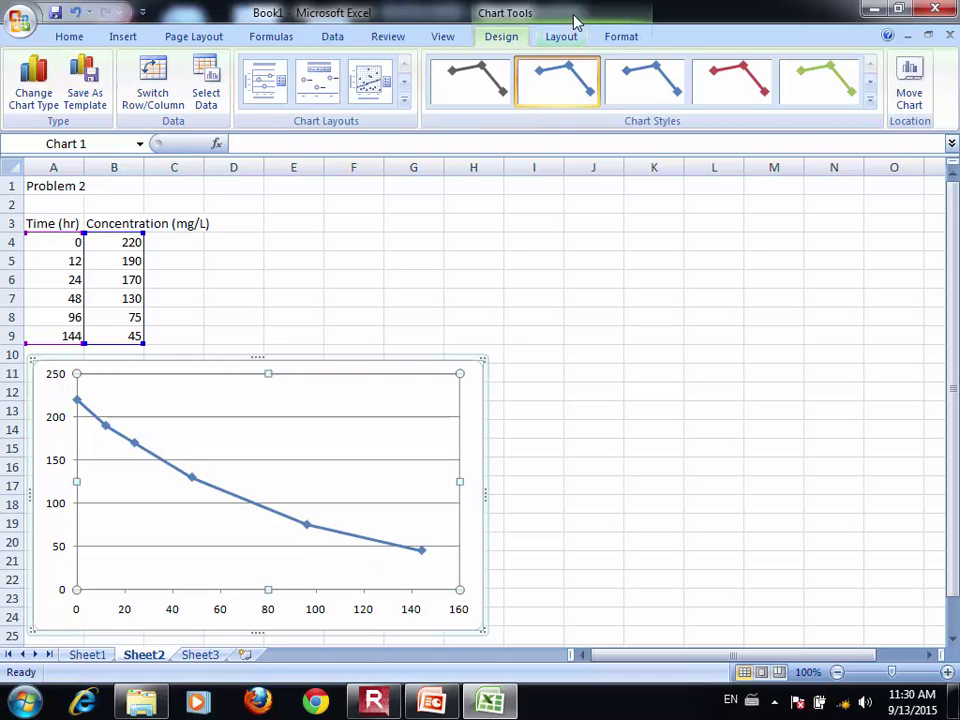
right_click(301, 628)
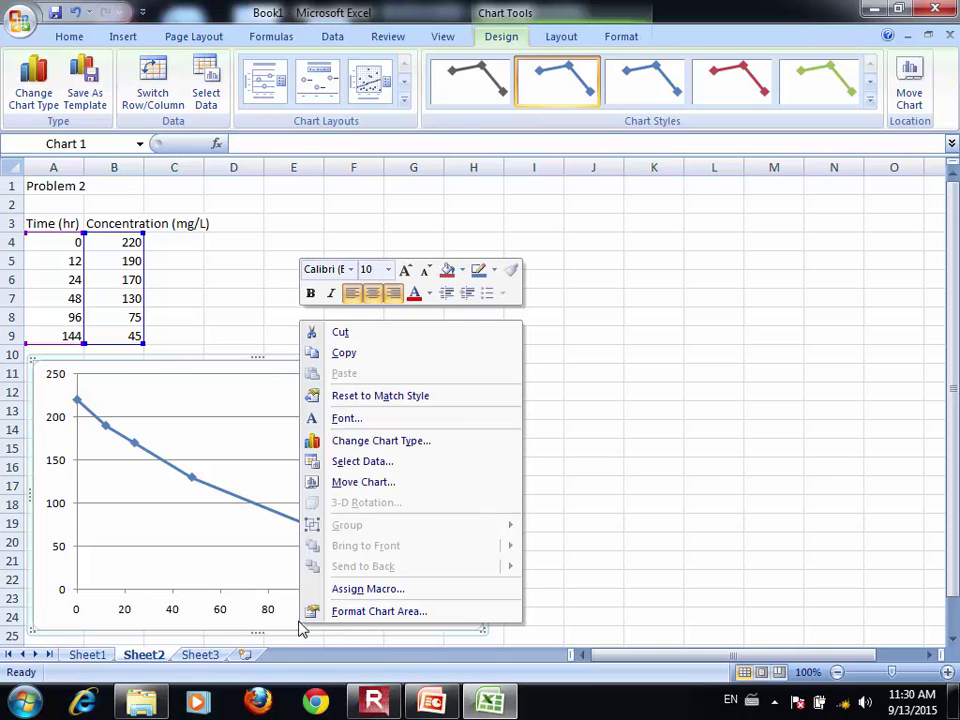
key("Escape")
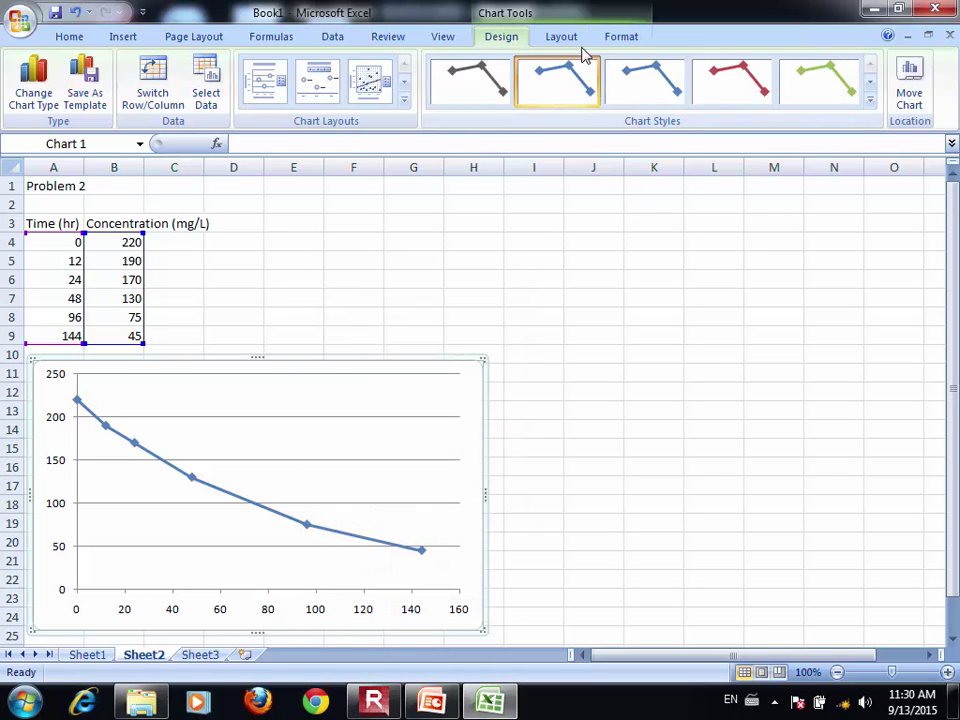
left_click(562, 37)
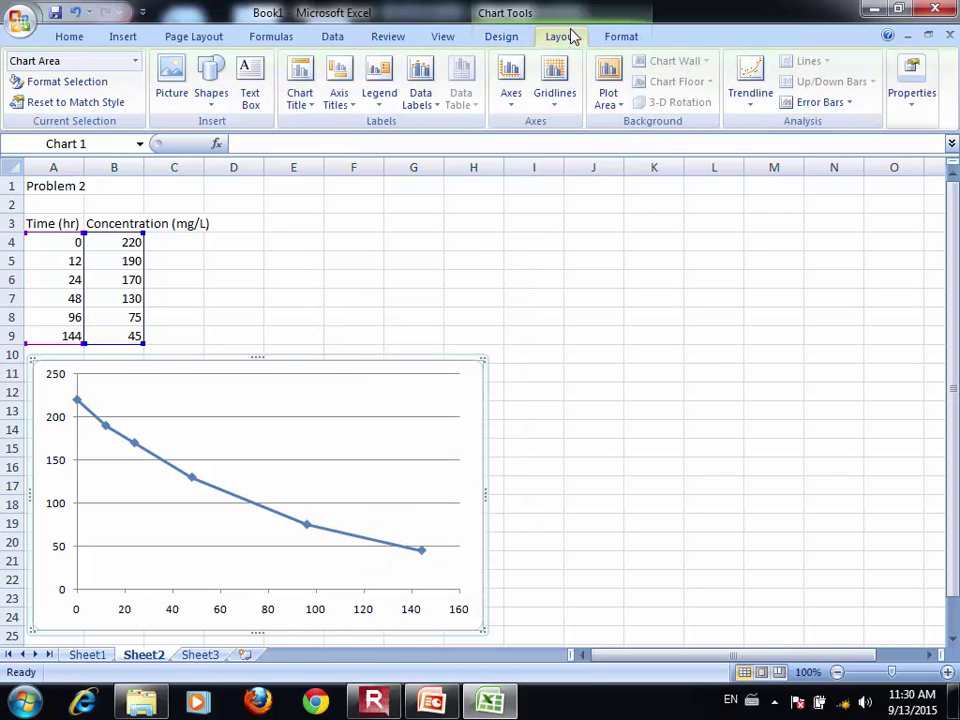
left_click(350, 100)
mouse_move(432, 125)
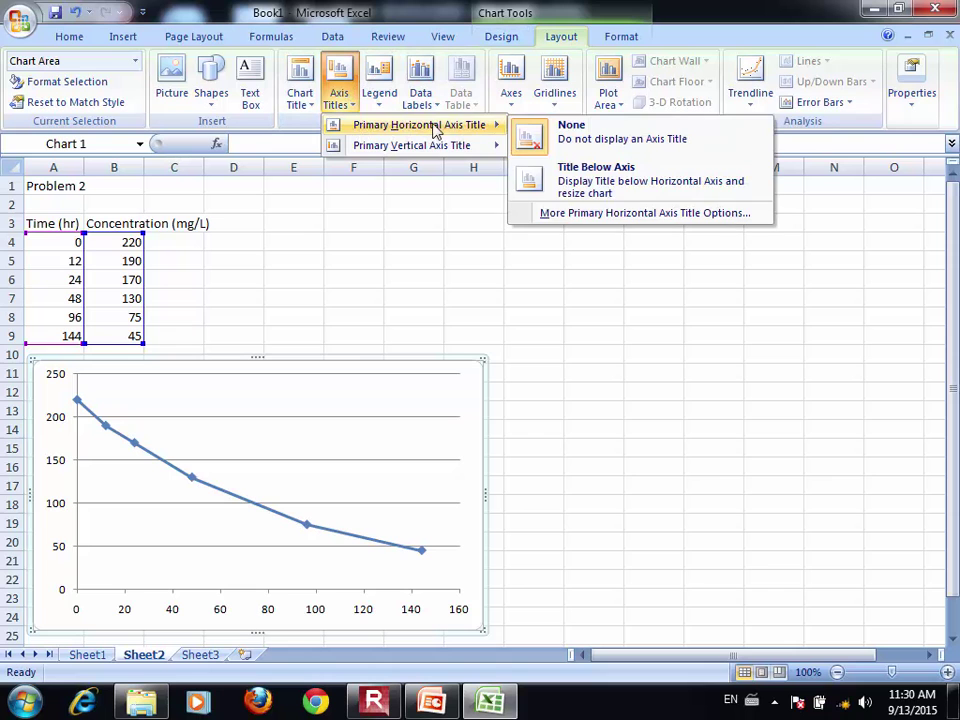
left_click(548, 166)
left_click(345, 100)
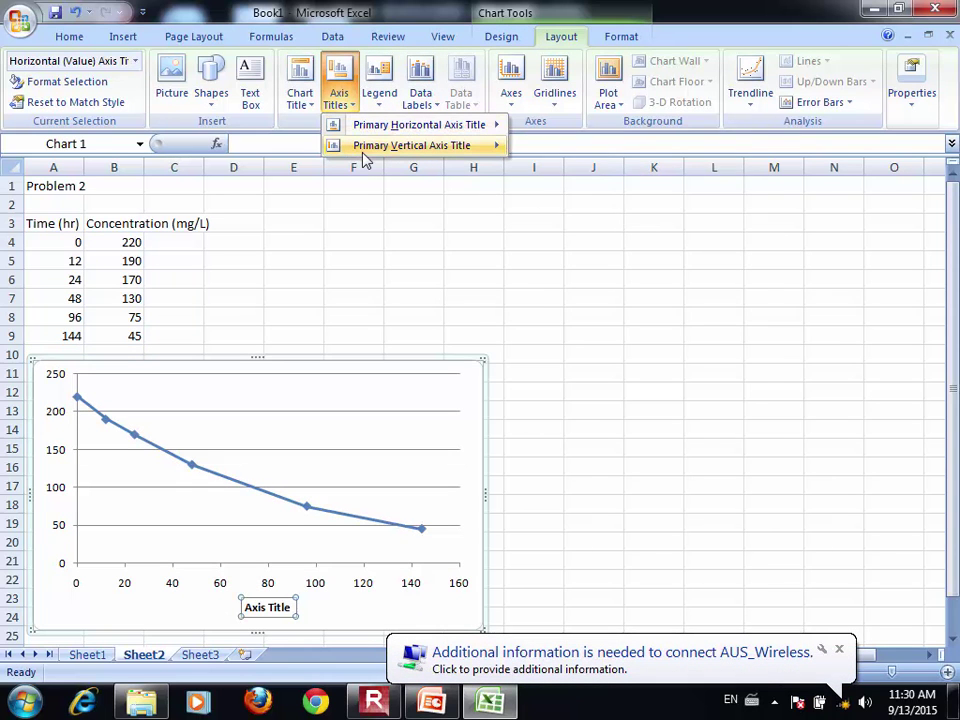
mouse_move(364, 156)
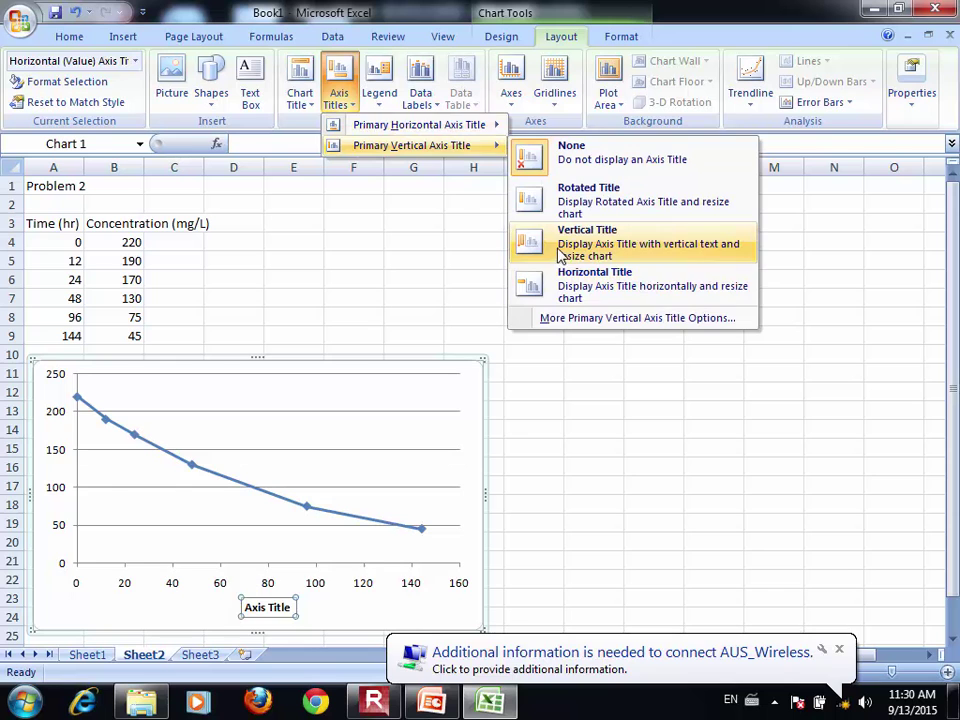
left_click(558, 246)
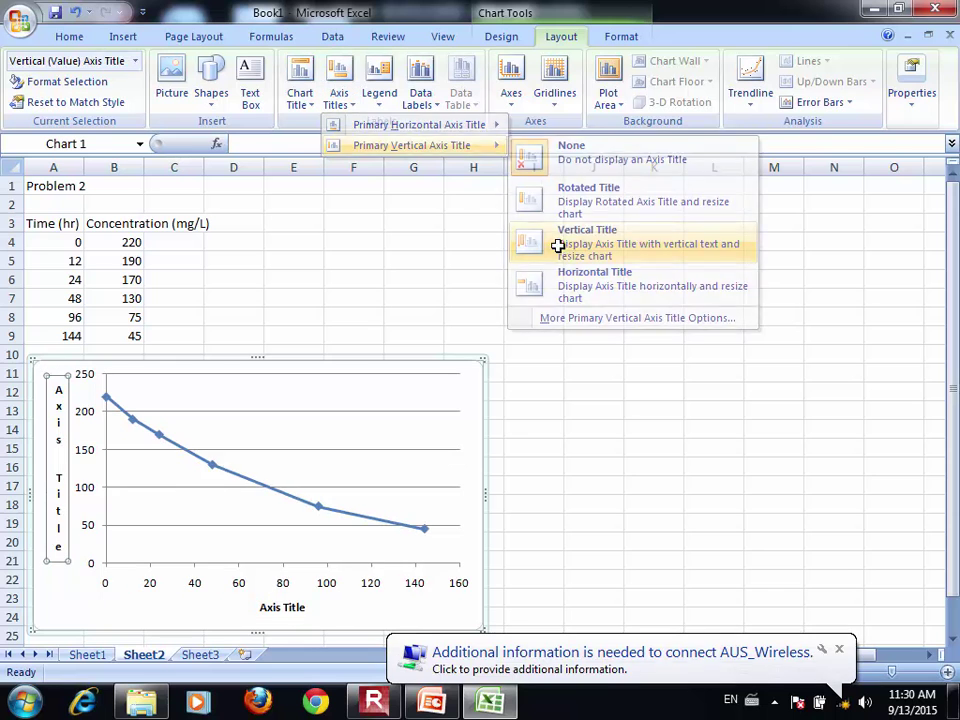
Step: Replace the horizontal axis title's placeholder text with "Time (hr)"
left_click(285, 608)
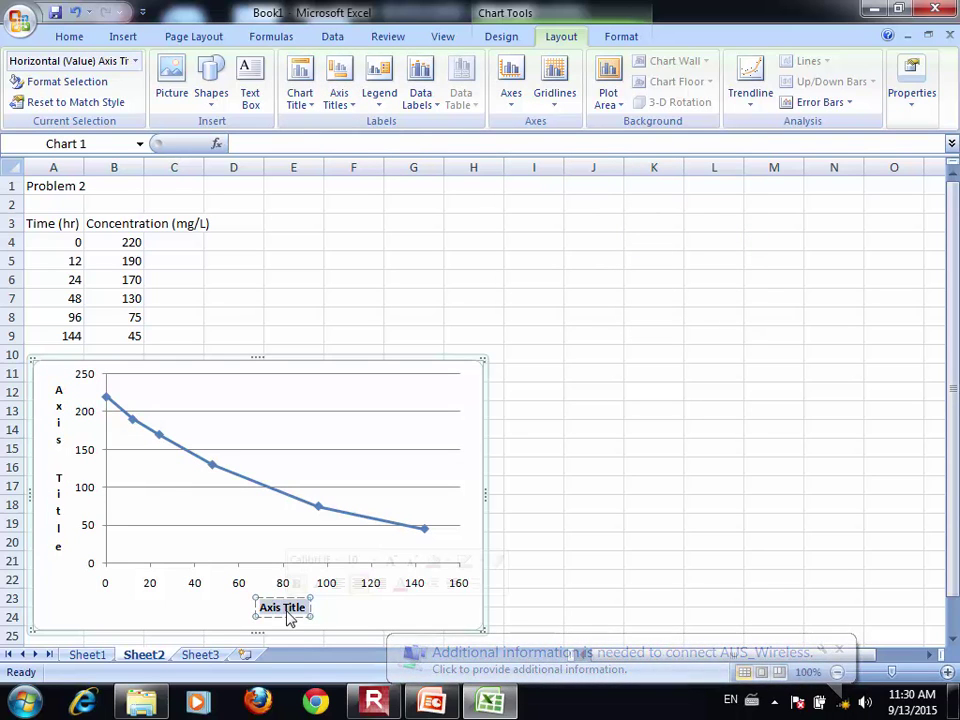
triple_click(287, 612)
key("Delete")
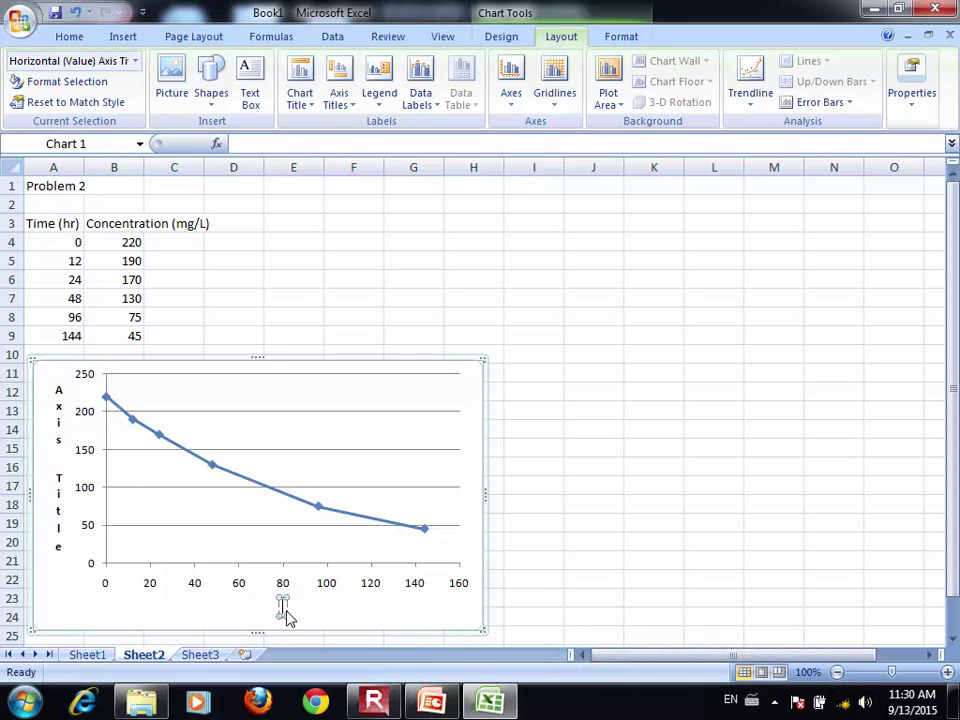
type("Time (hr)")
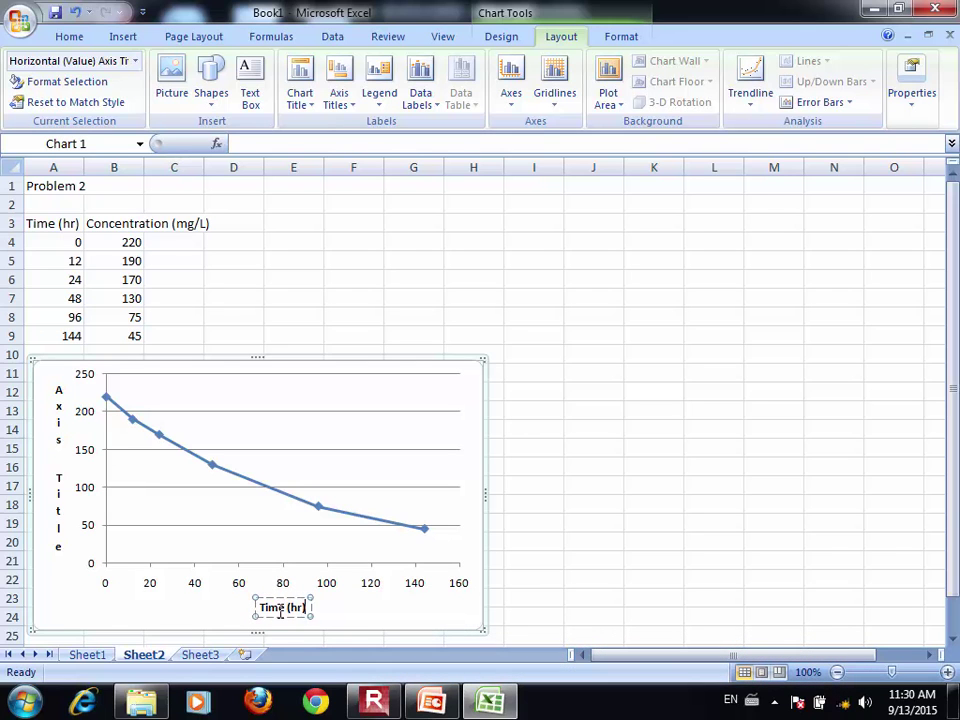
Step: Replace the vertical axis title's placeholder text with "Conc. (mg/L)"
left_click(60, 538)
double_click(60, 538)
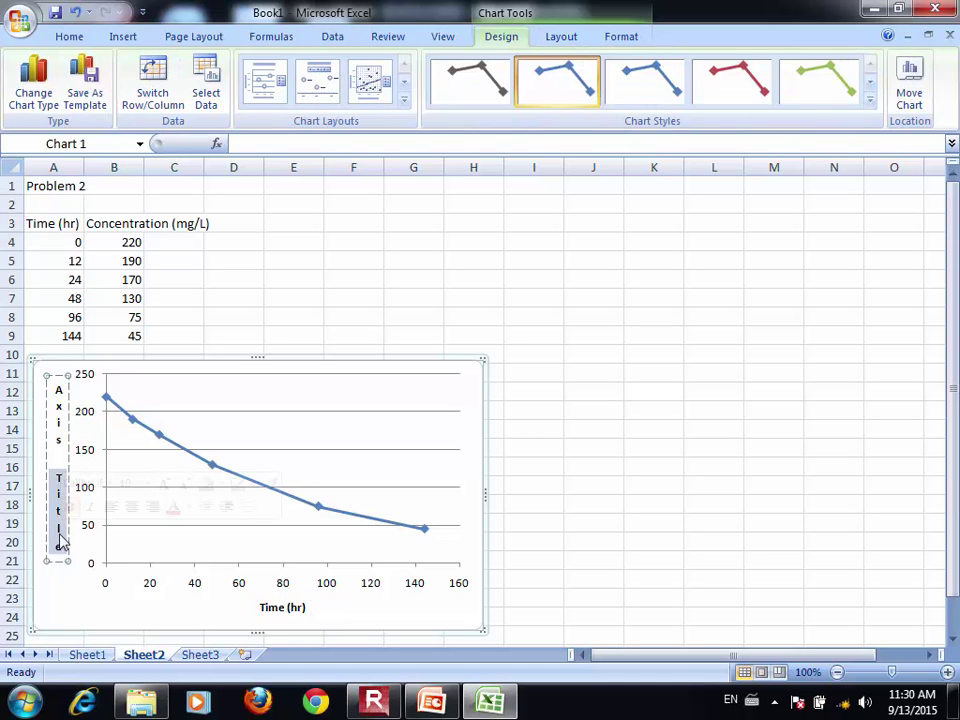
type("Conc")
key("BackSpace")
key("BackSpace")
key("BackSpace")
key("BackSpace")
key("BackSpace")
key("BackSpace")
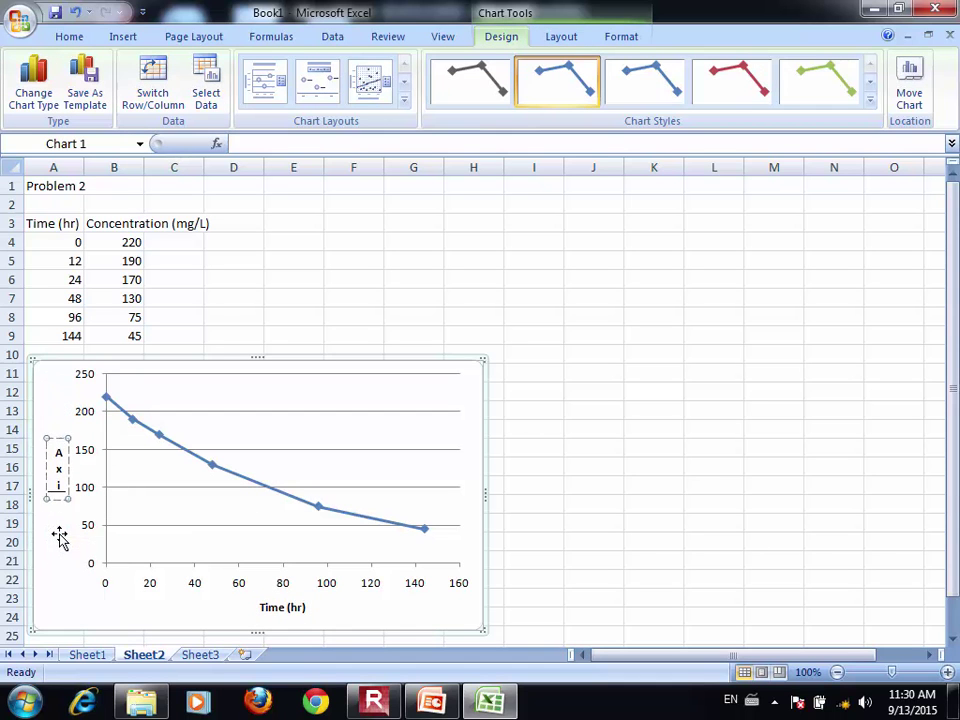
key("BackSpace")
key("BackSpace")
key("BackSpace")
type("Conc. (mg")
type("/L)")
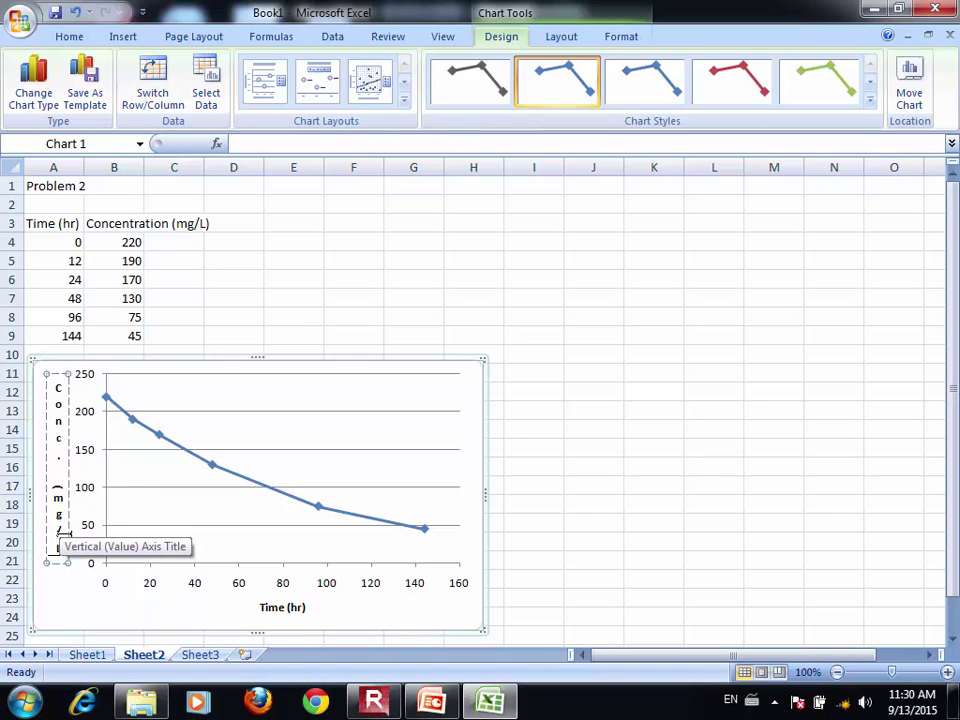
left_click(363, 265)
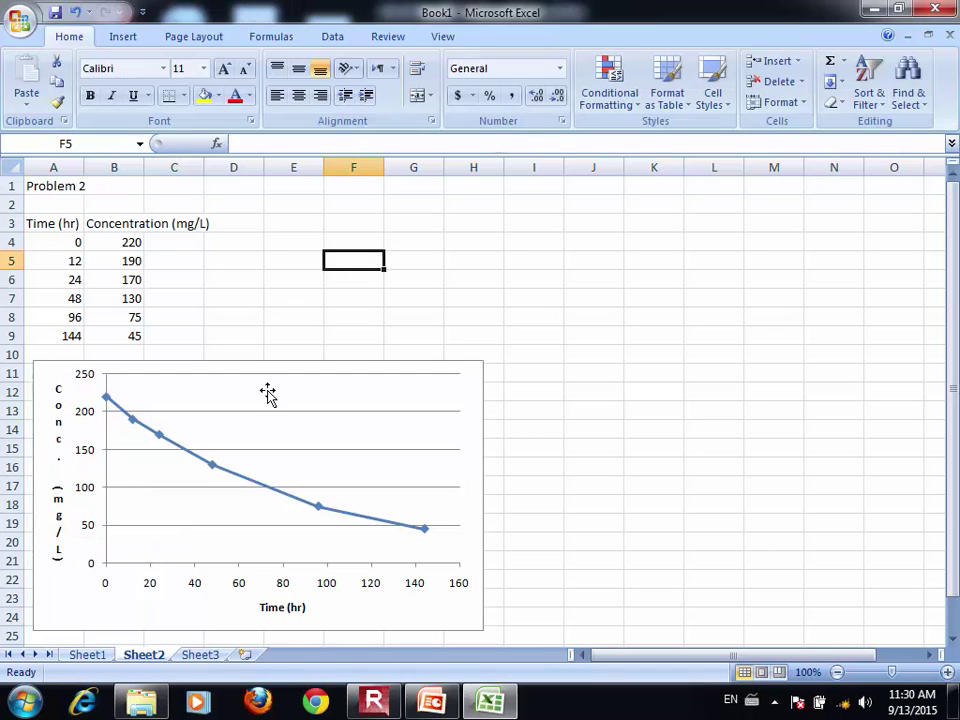
Step: Add a linear trendline to the concentration series, displaying its equation and R-squared value on the chart
left_click(241, 481)
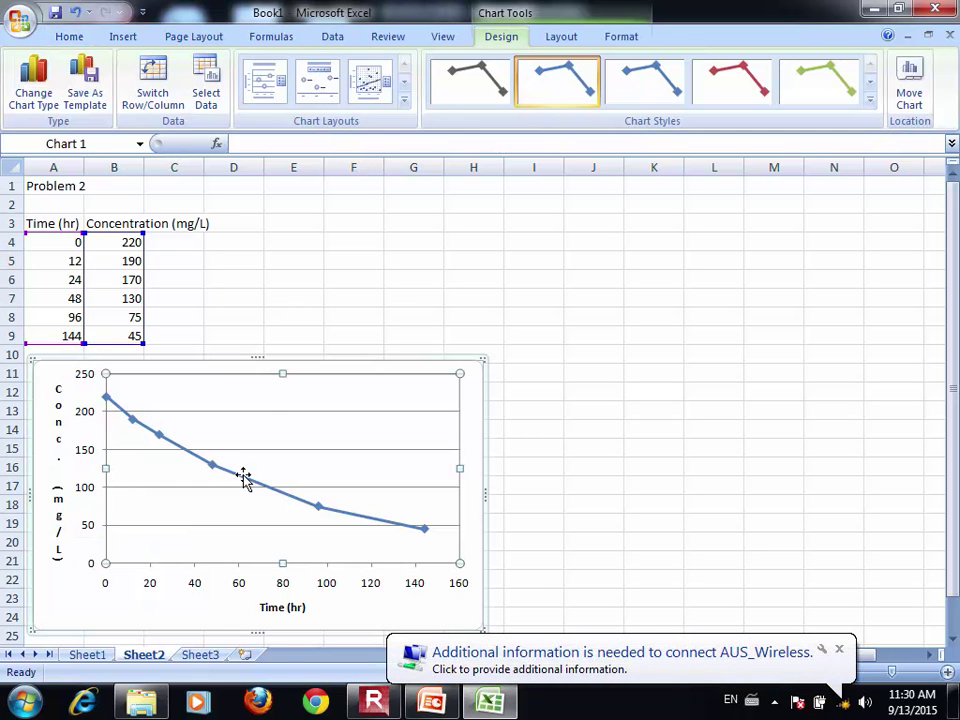
left_click(244, 479)
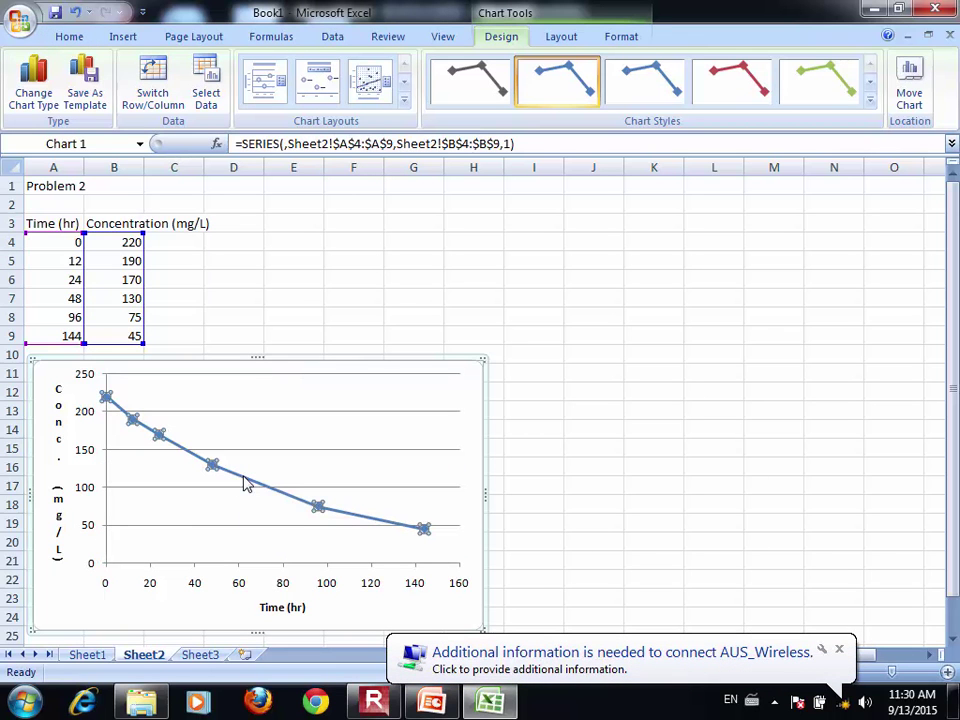
left_click(244, 480)
left_click(245, 482)
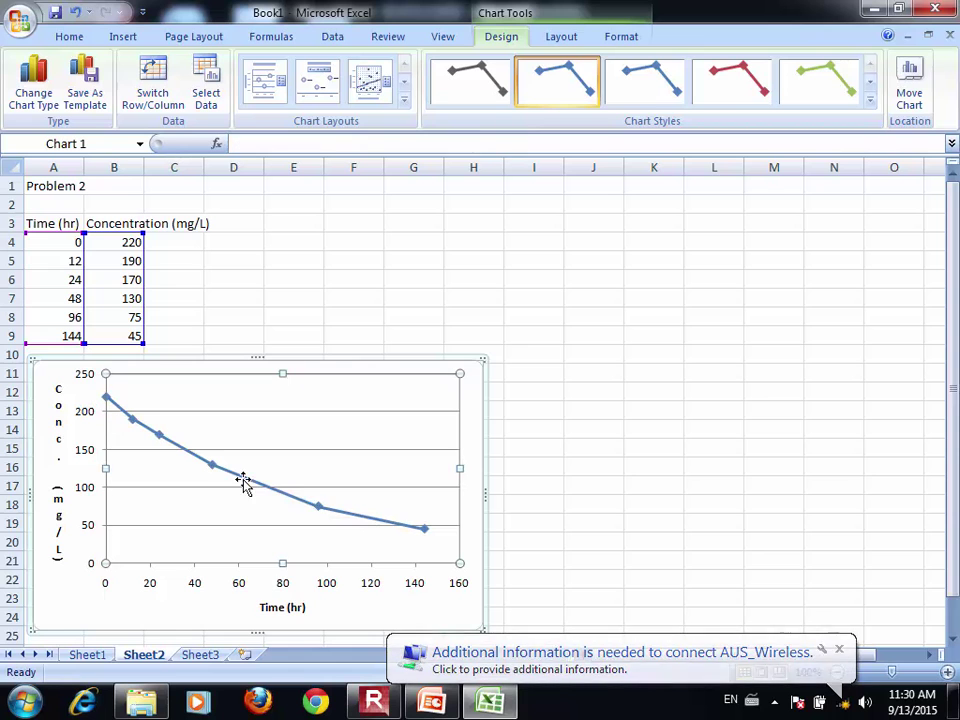
right_click(246, 485)
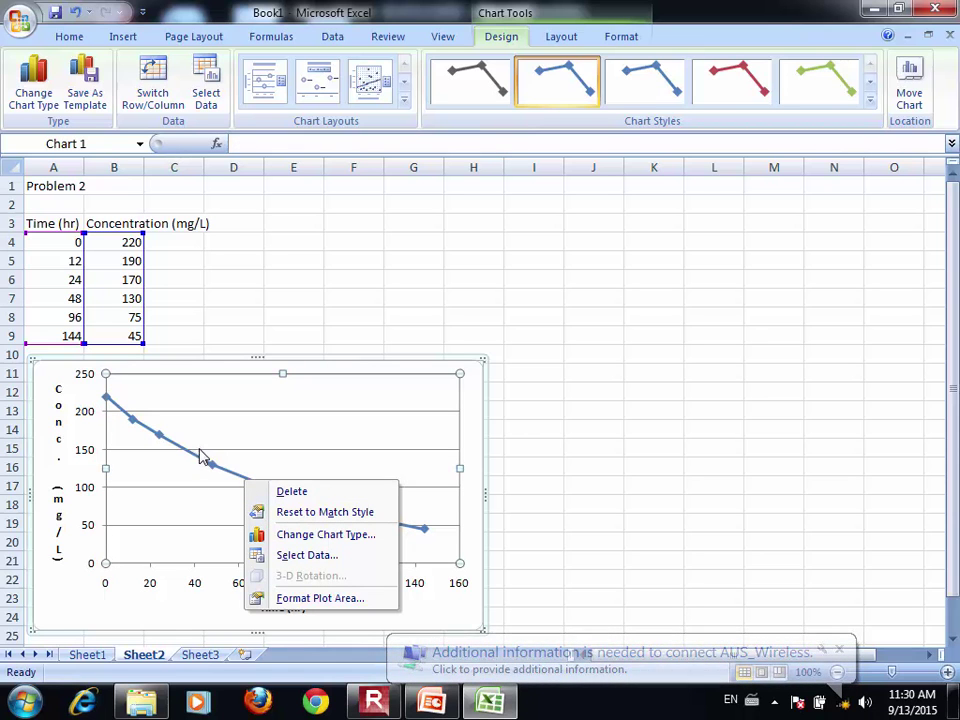
right_click(210, 466)
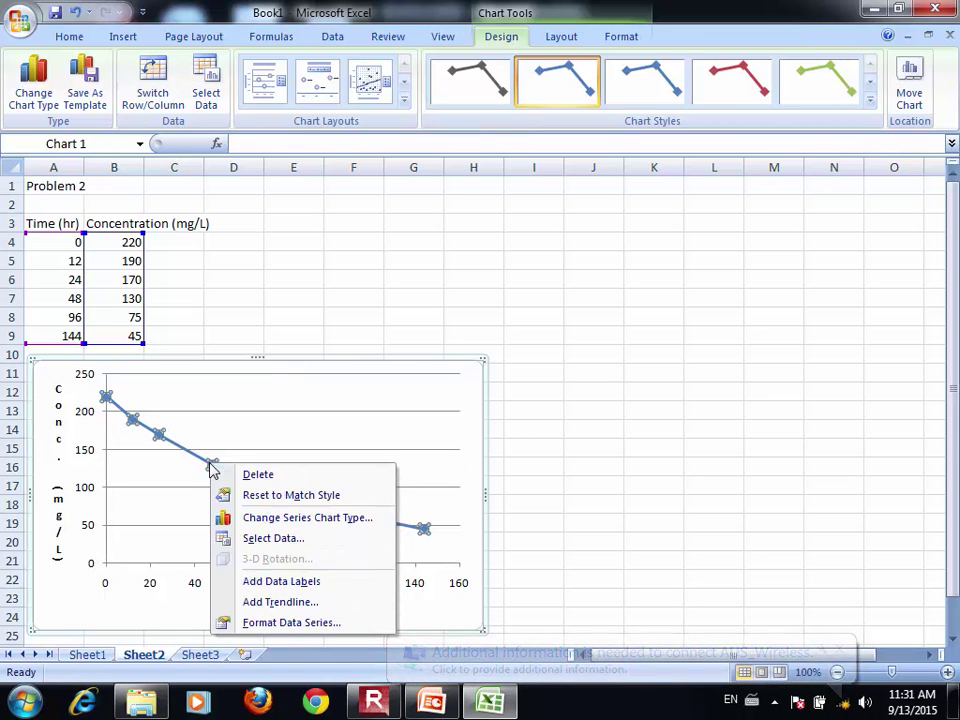
left_click(261, 604)
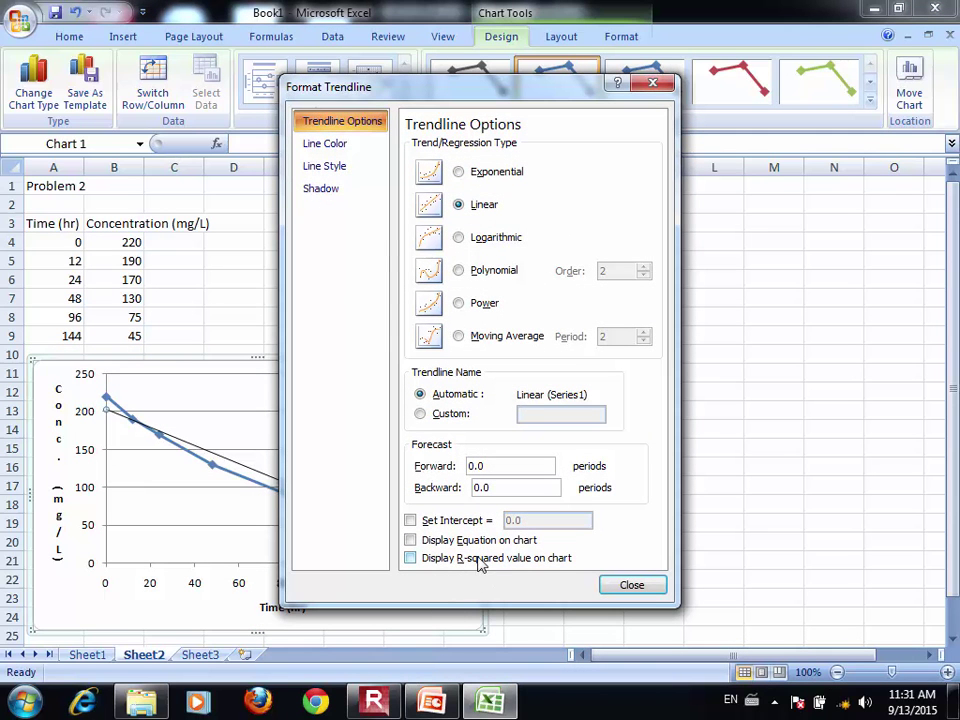
left_click(410, 558)
left_click(410, 540)
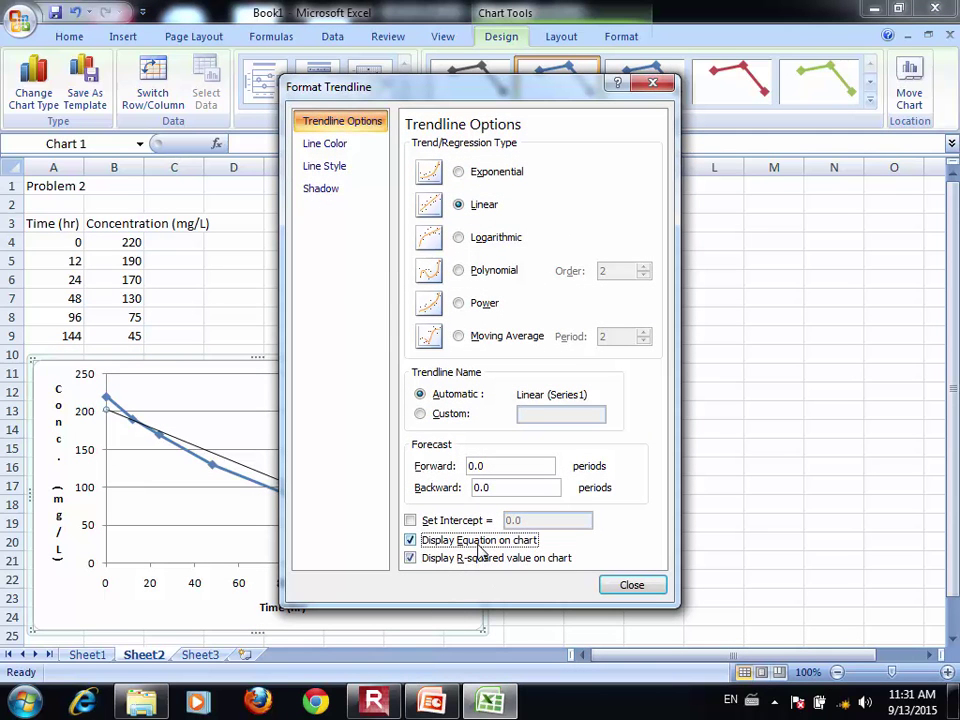
left_click(607, 584)
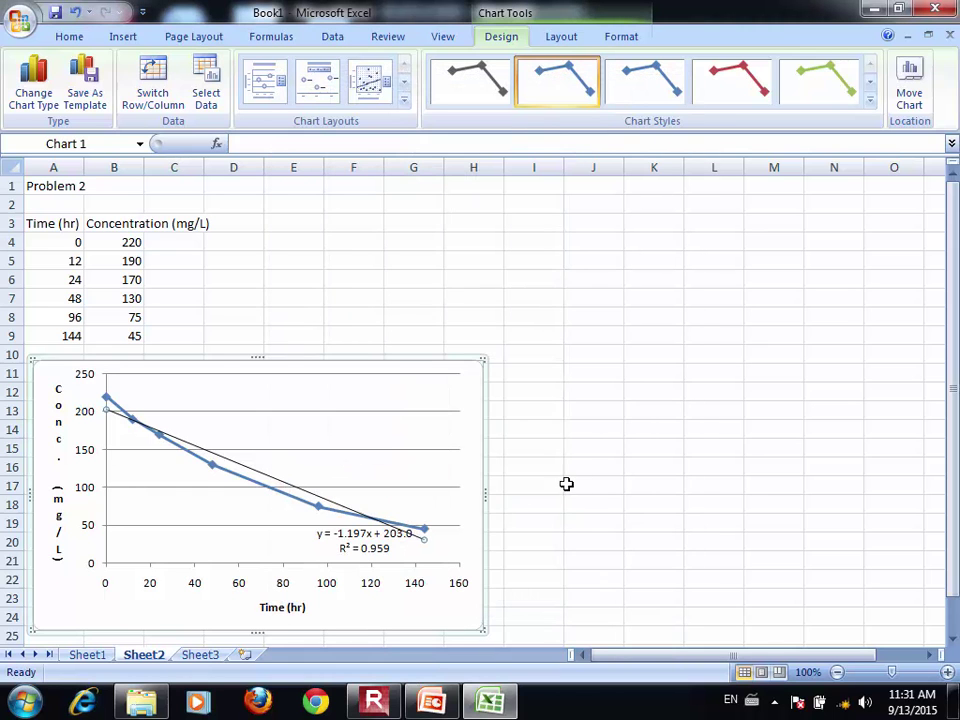
Step: Move the trendline equation label into the clear space above the trendline and delete the chart's horizontal gridlines
left_click(352, 527)
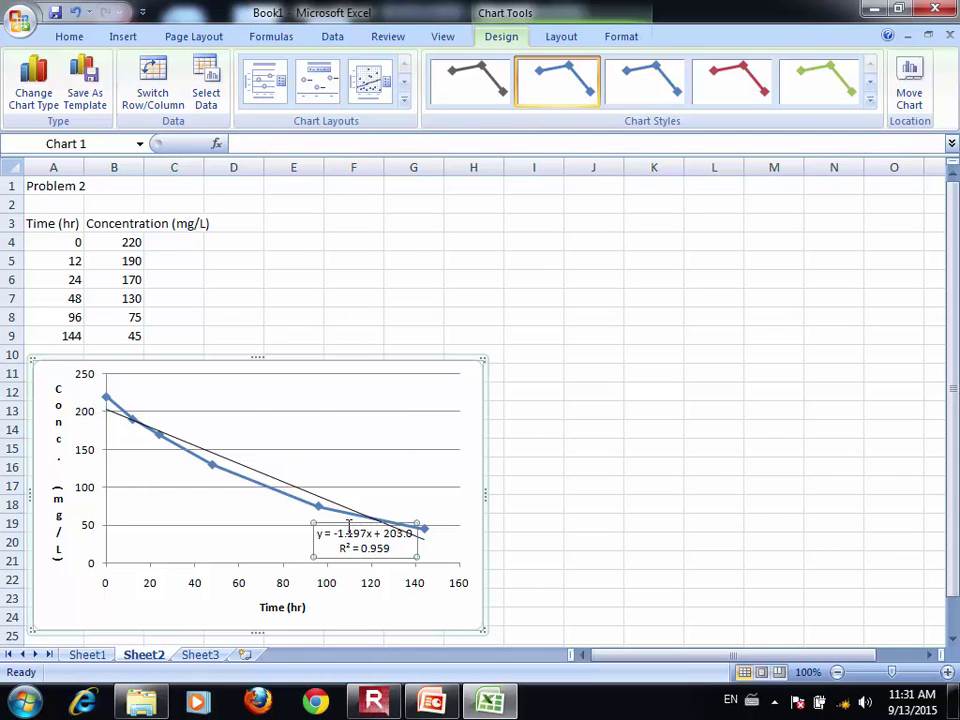
left_click_drag(313, 542, 286, 448)
left_click(273, 450)
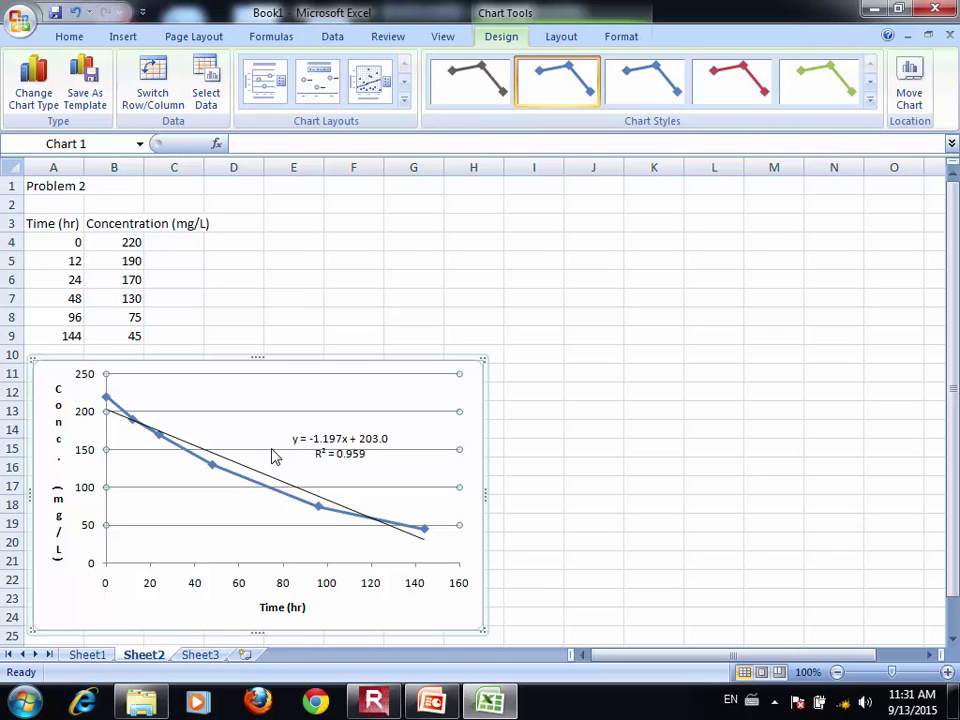
left_click(514, 390)
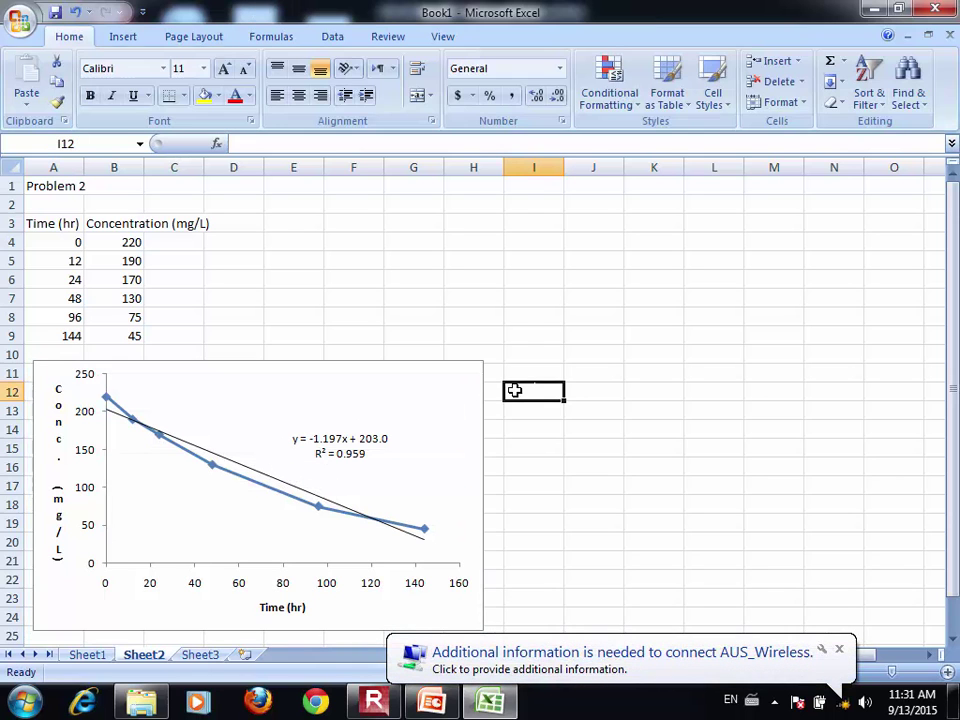
Step: Add a centered overlay chart title to the Problem 2 concentration chart
left_click(401, 413)
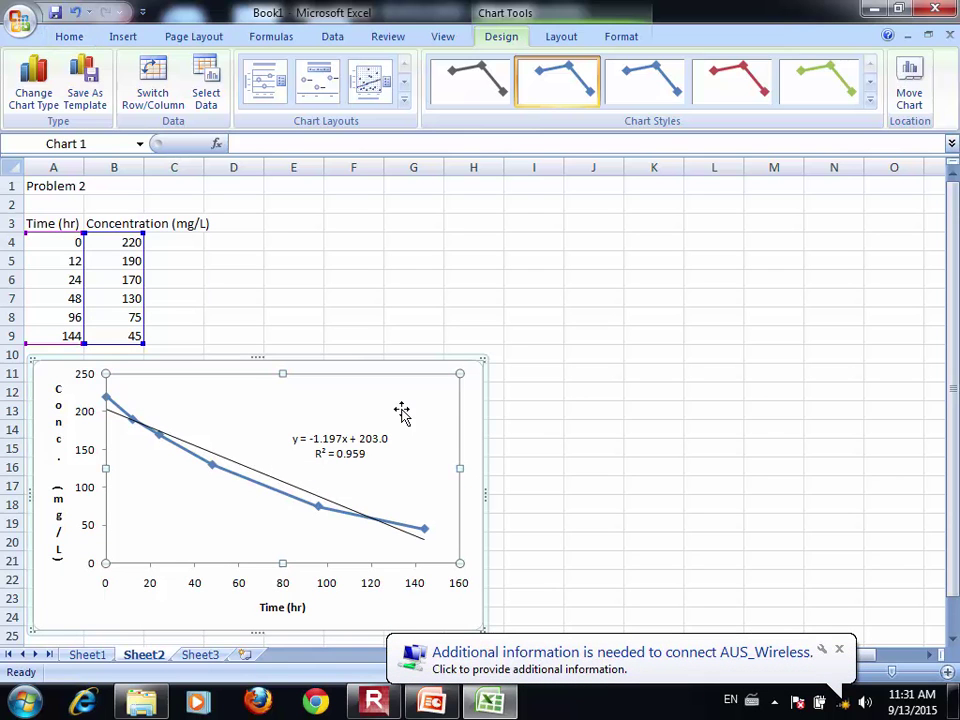
left_click(468, 406)
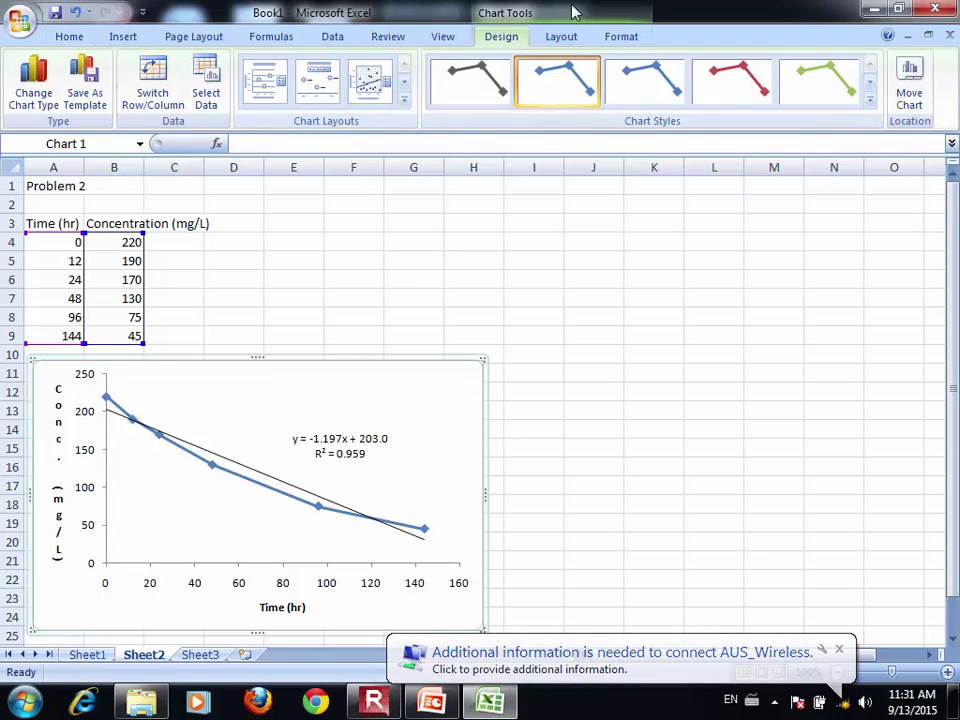
left_click(560, 38)
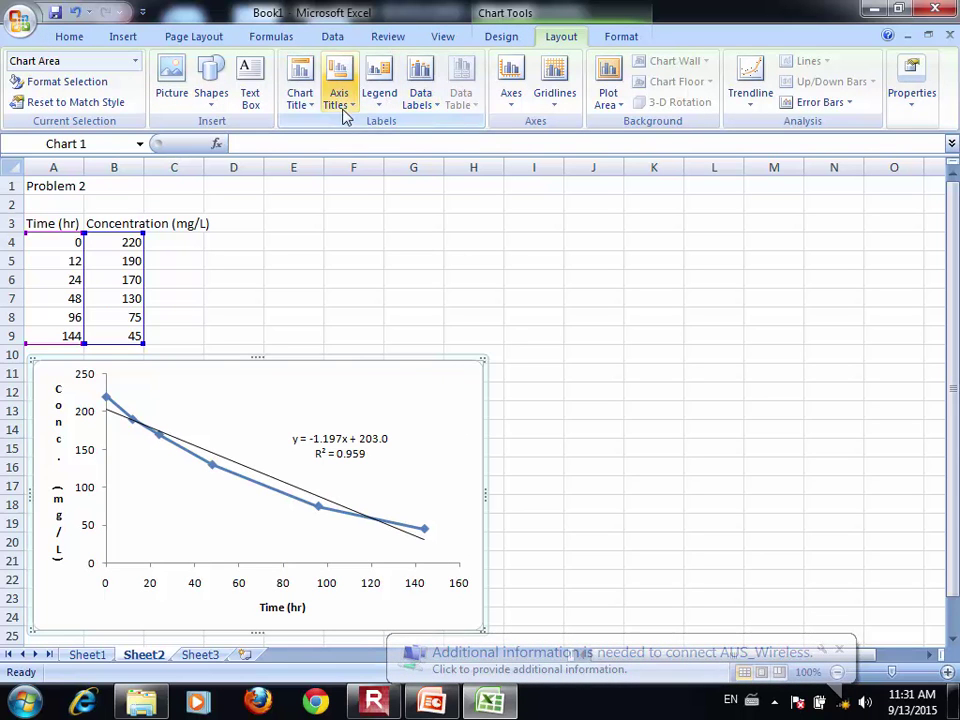
left_click(308, 104)
left_click(340, 178)
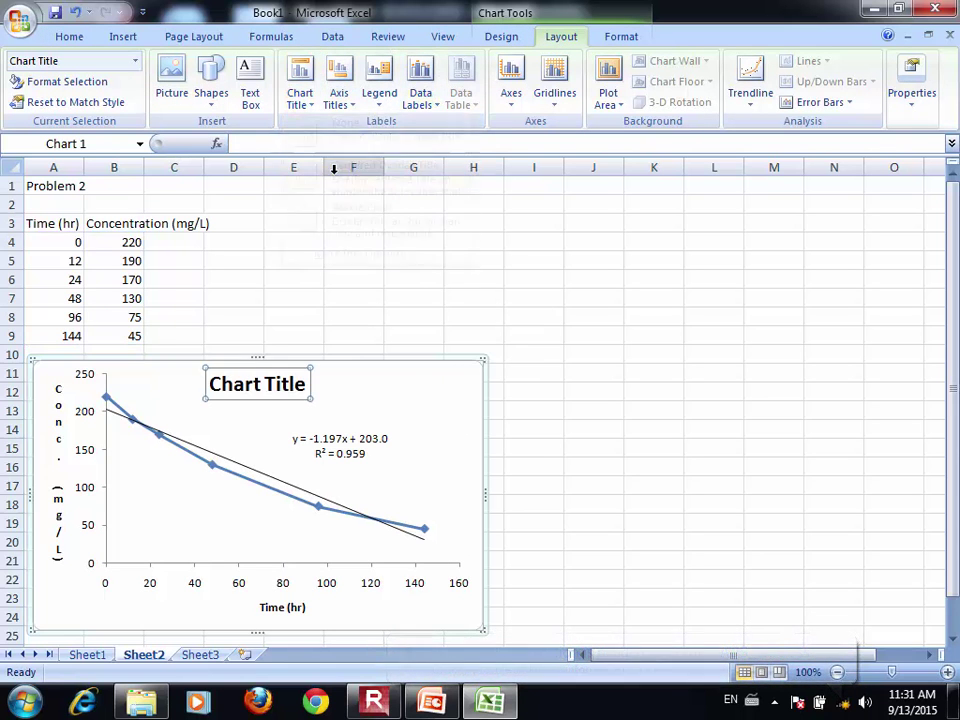
Step: Replace the chart title's placeholder text with "Zero Order"
left_click(264, 388)
double_click(266, 390)
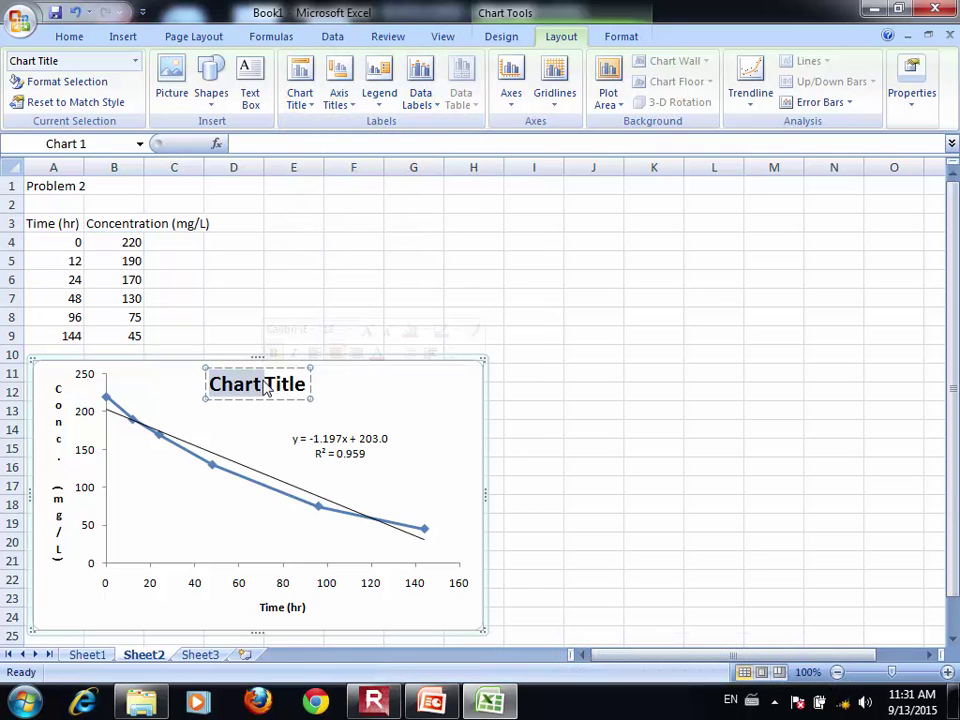
type("Zero C")
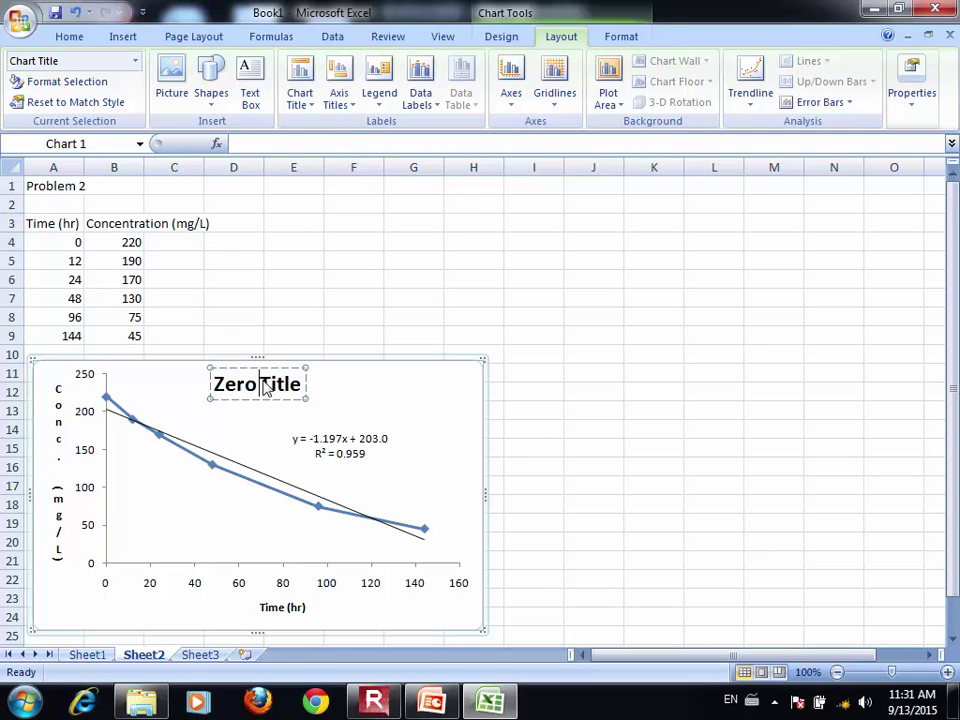
type("rder")
key("shift+Right")
key("shift+Right")
key("shift+Right")
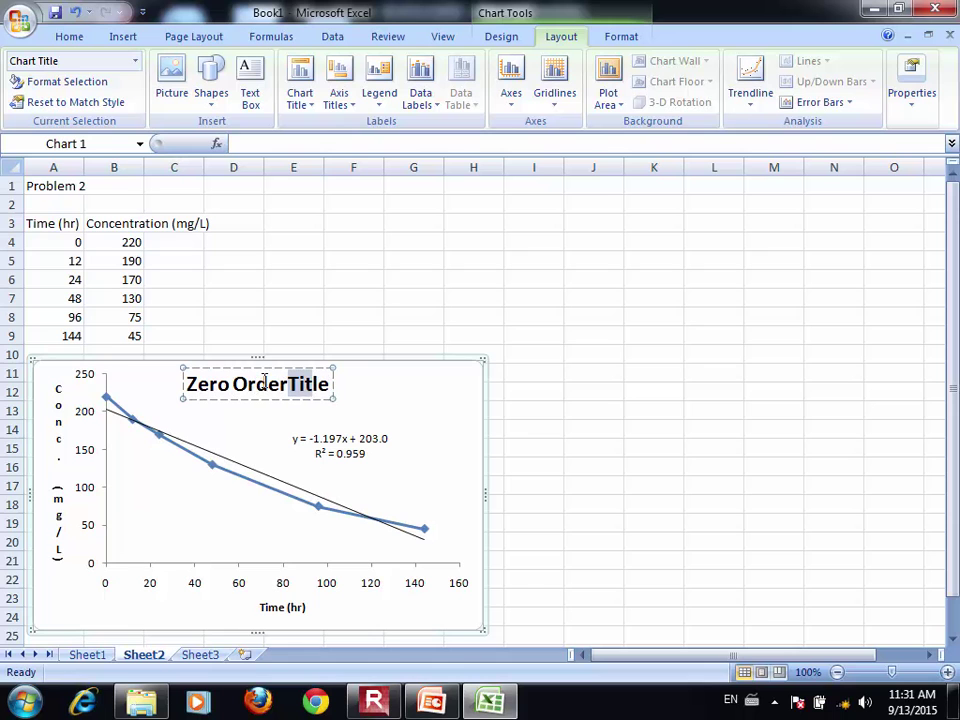
key("shift+Right")
key("shift+Right")
key("Delete")
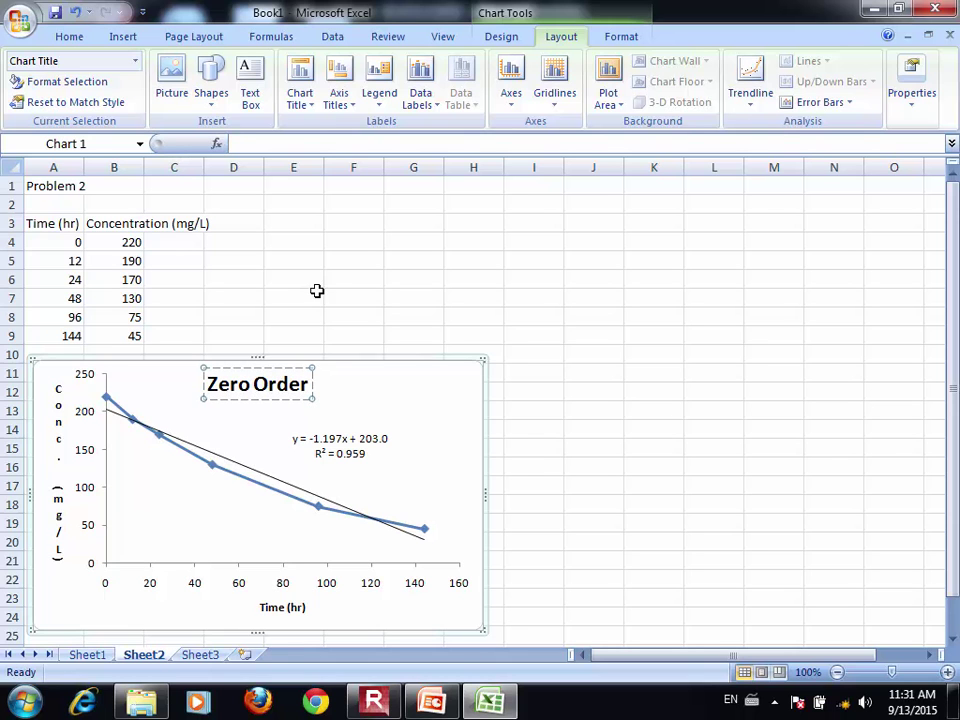
left_click(316, 290)
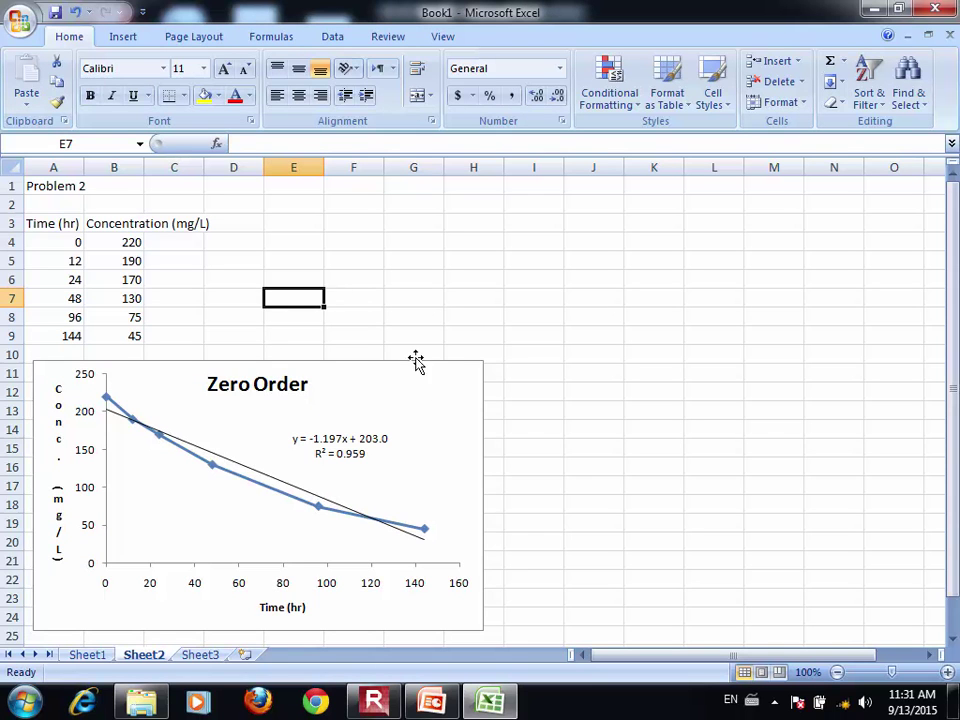
Step: Narrow the Zero Order chart by moving its right edge in to about the start of column G
left_click(467, 418)
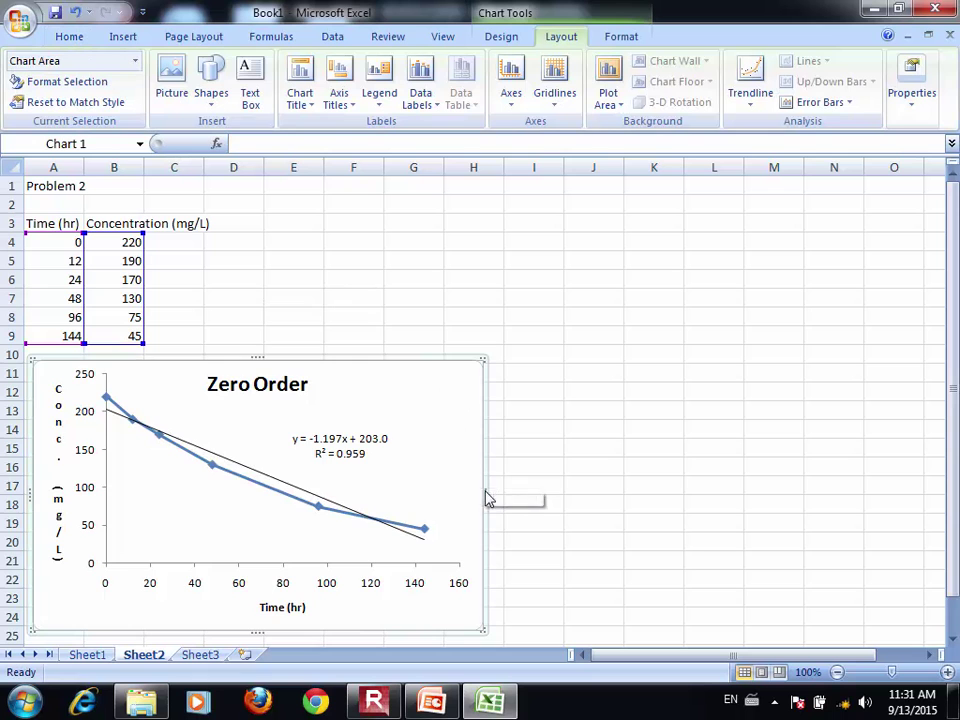
left_click_drag(486, 493, 416, 484)
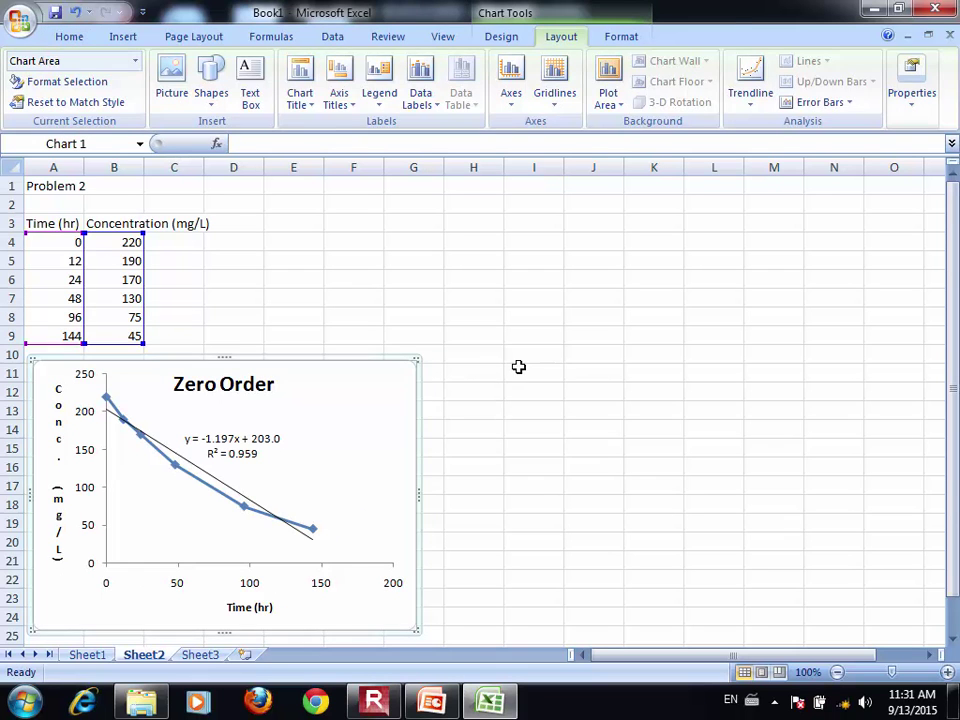
left_click(519, 366)
Step: Try to append a question mark to the "Zero Order" chart title
left_click(252, 380)
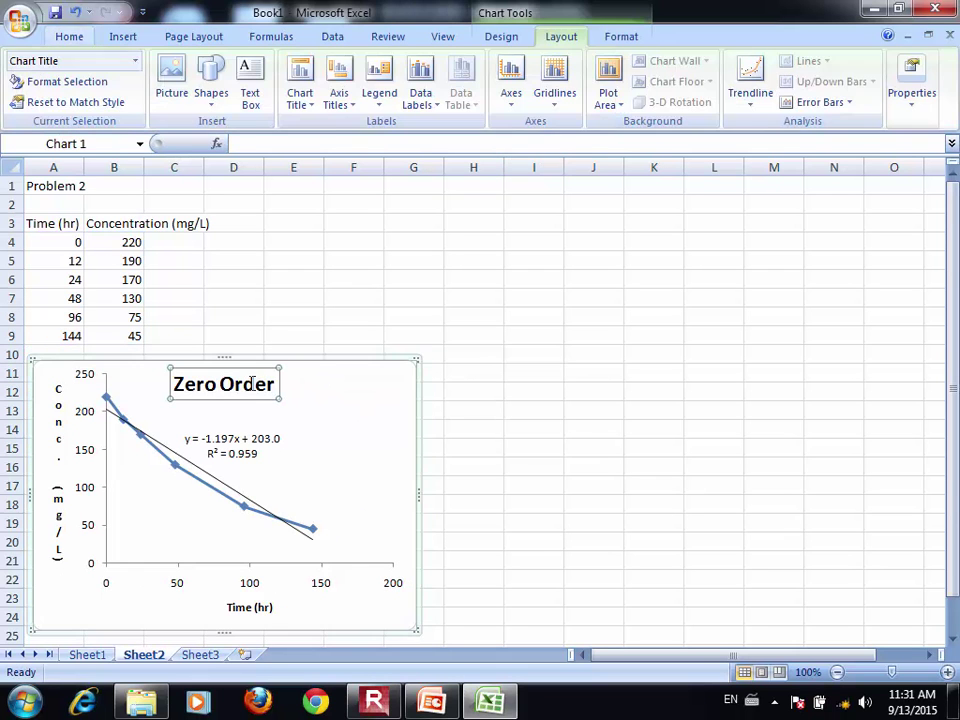
key("Down")
key("Down")
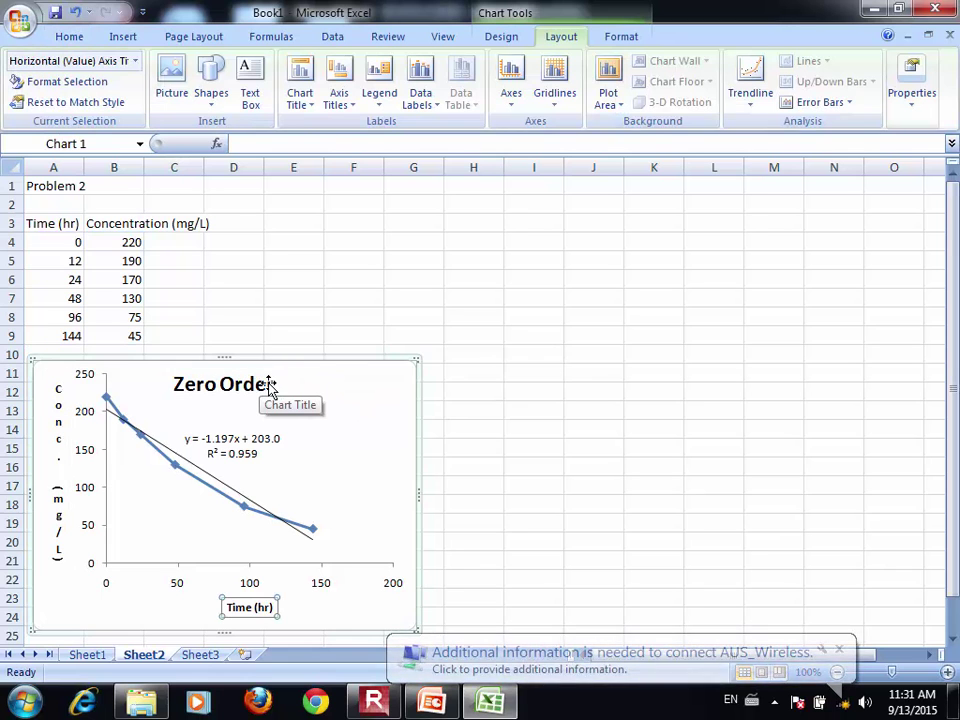
key("Up")
left_click(268, 387)
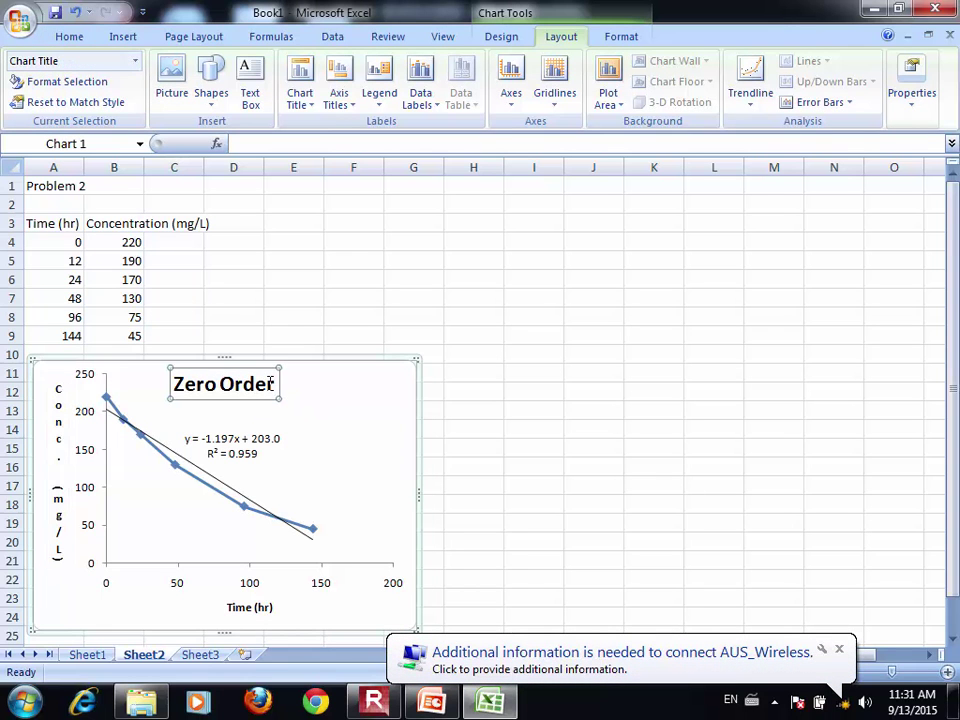
key("Down")
type("?")
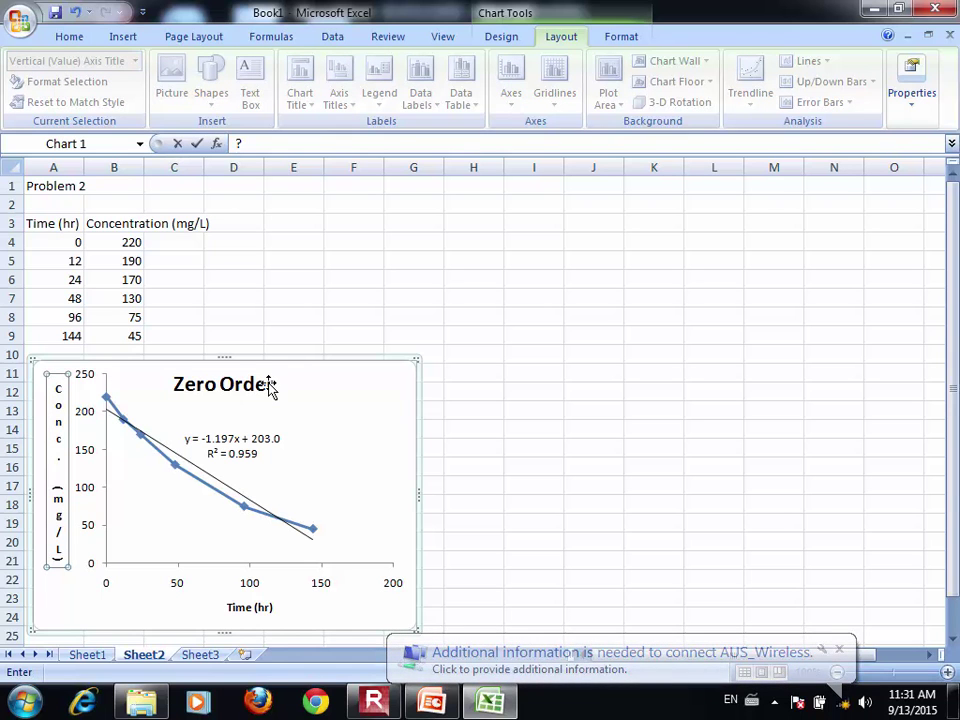
Step: Extend the chart title's text to read "Zero Order? NO!"
left_click(234, 393)
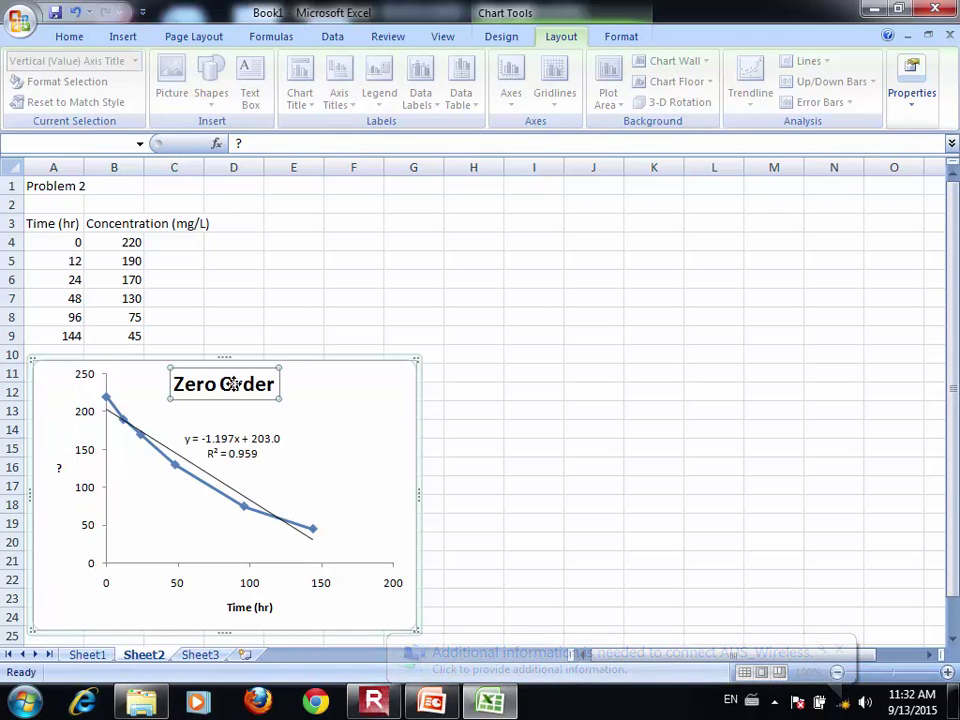
double_click(238, 392)
key("End")
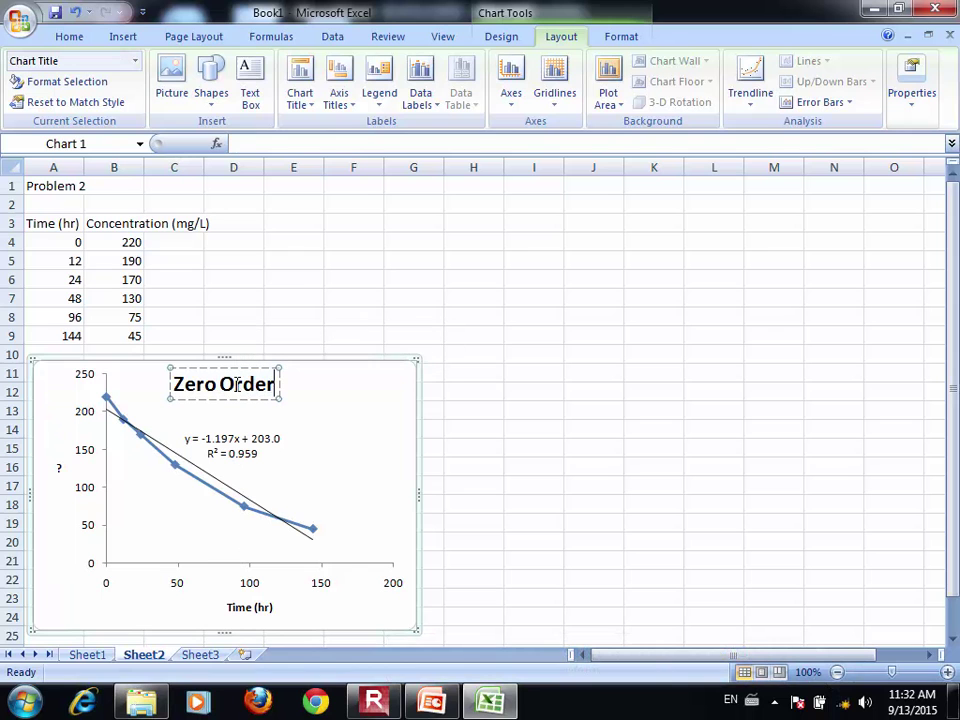
type("? NO!")
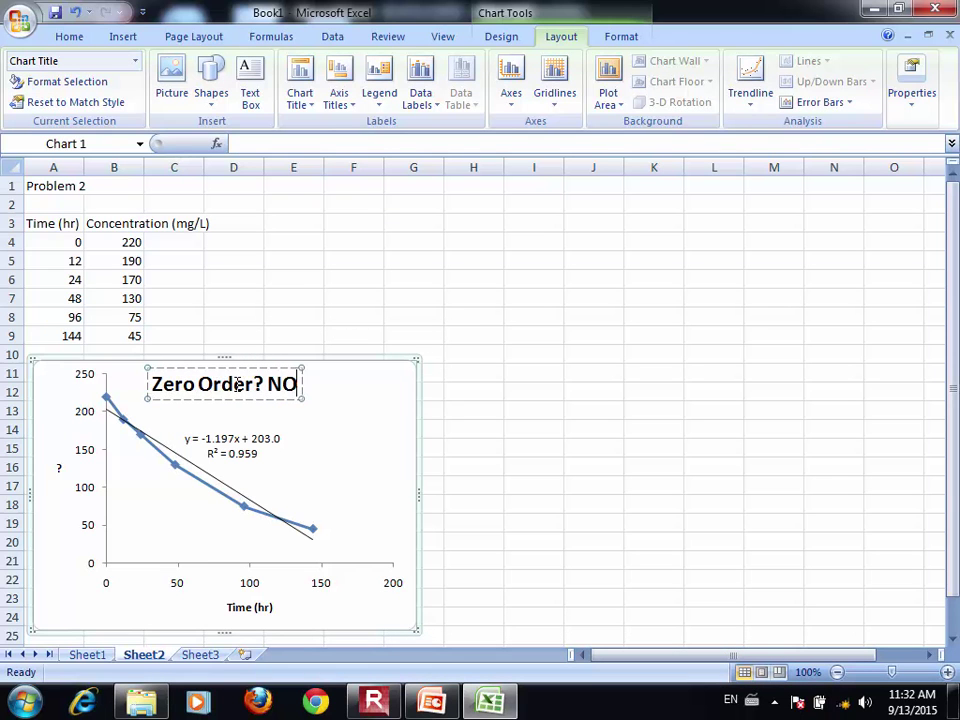
left_click(375, 260)
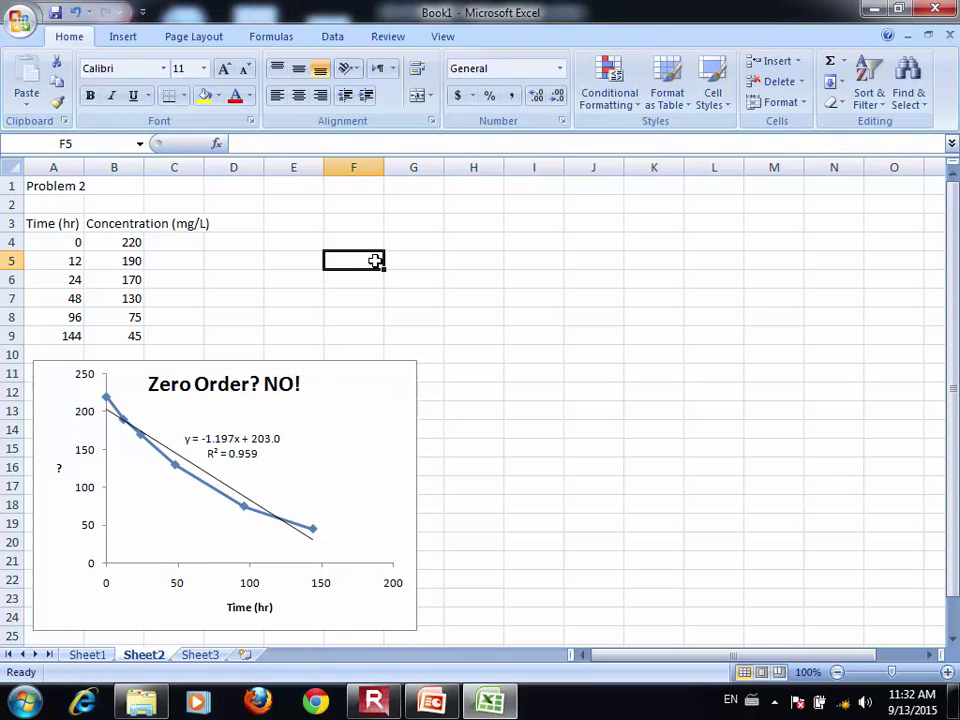
Step: Copy the whole "Zero Order? NO!" chart and paste the duplicate at cell H11 beside the original
left_click(387, 374)
left_click(402, 387)
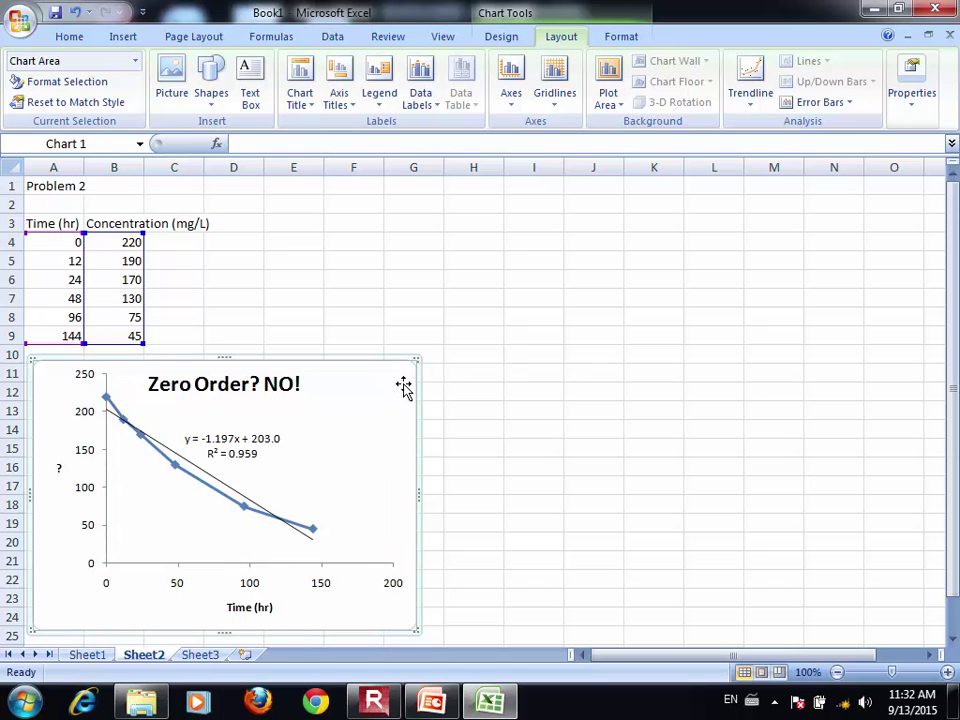
left_click(66, 36)
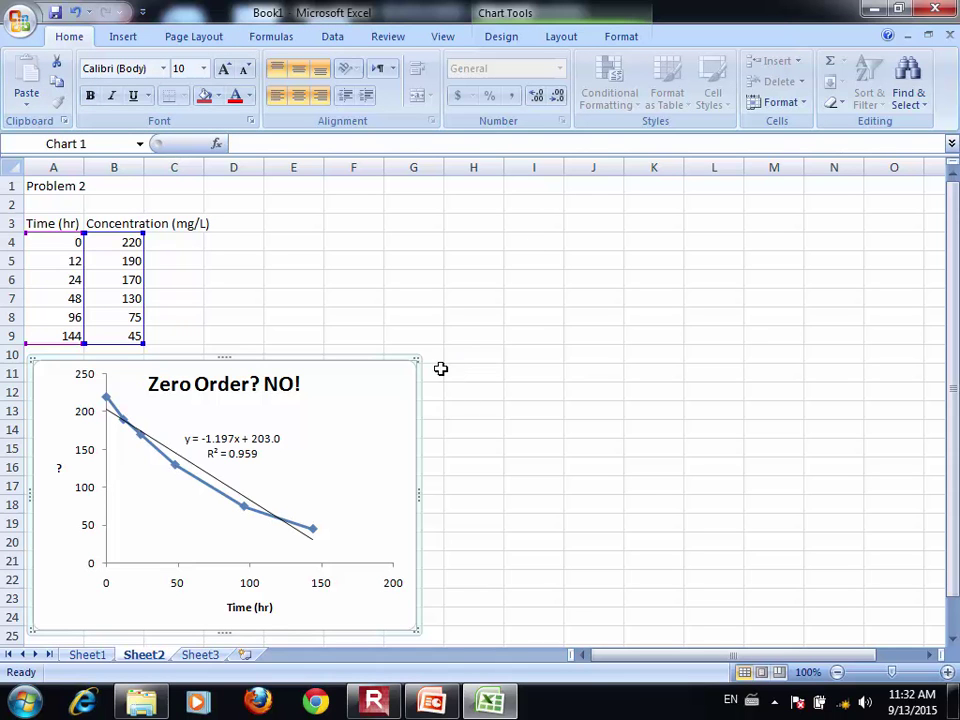
right_click(413, 428)
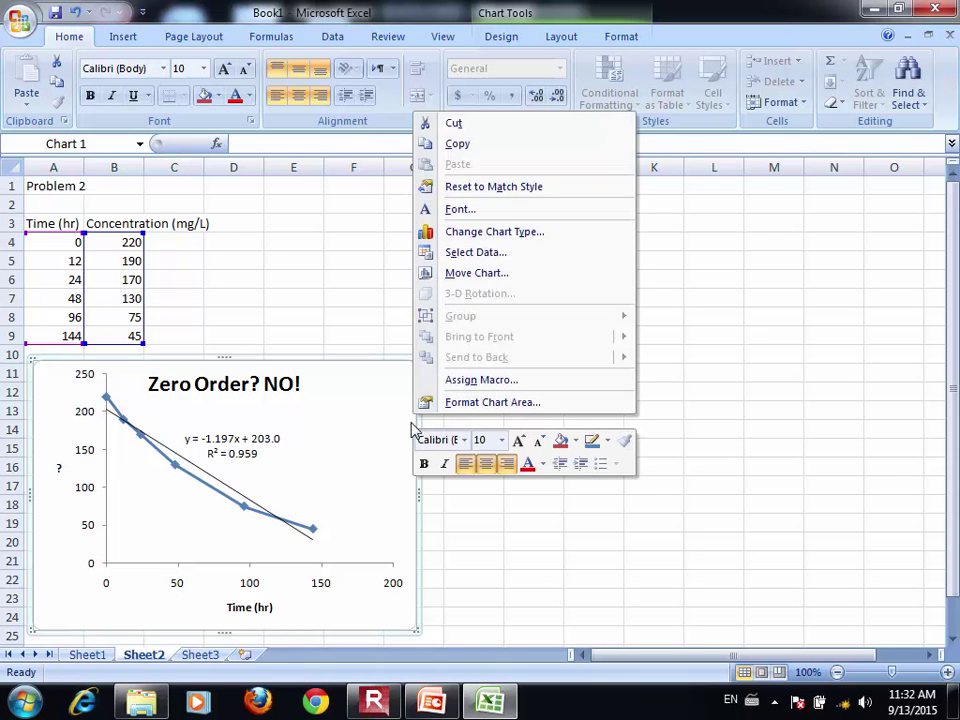
left_click(533, 150)
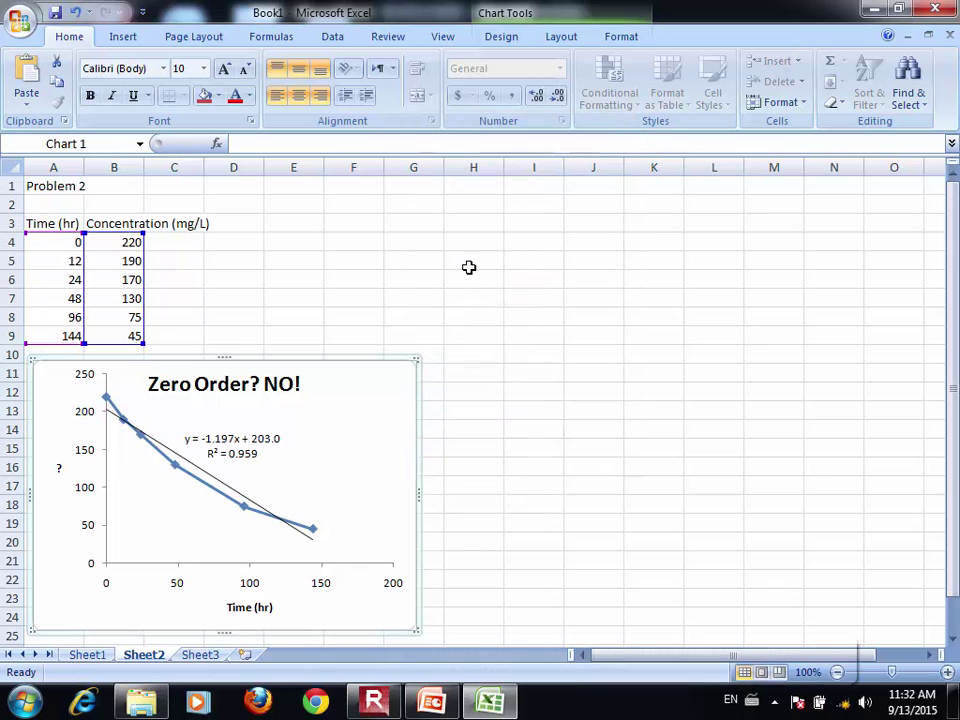
left_click(457, 373)
right_click(457, 373)
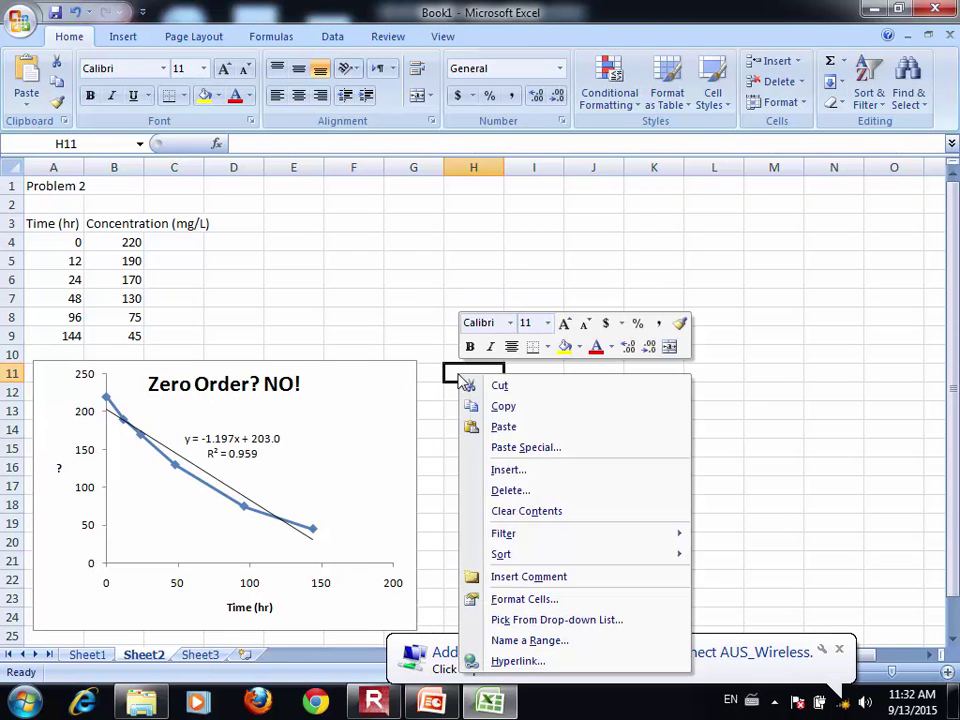
left_click(494, 427)
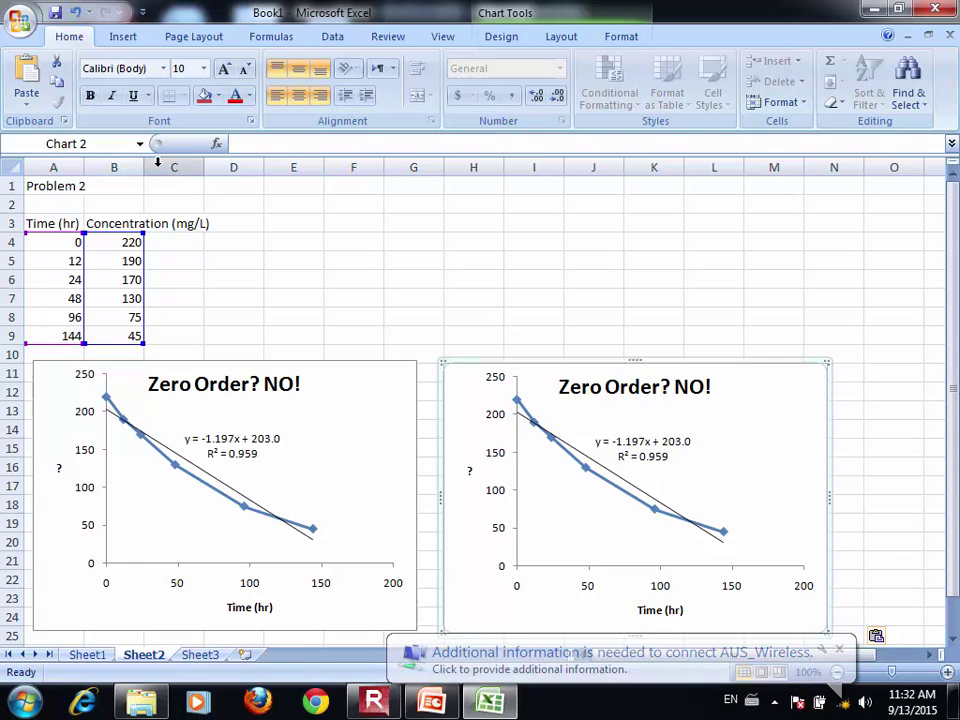
Step: Widen column B to fit its concentration header and enter the header "Ln( Conc)" in cell C3
left_click(165, 229)
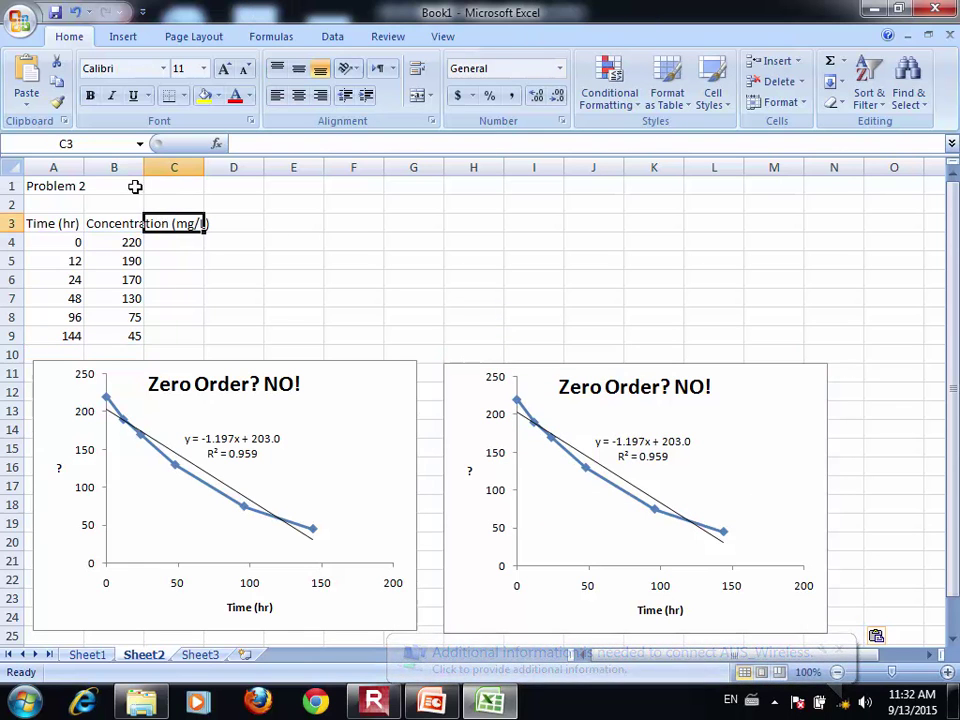
left_click_drag(143, 167, 211, 167)
type("Ln")
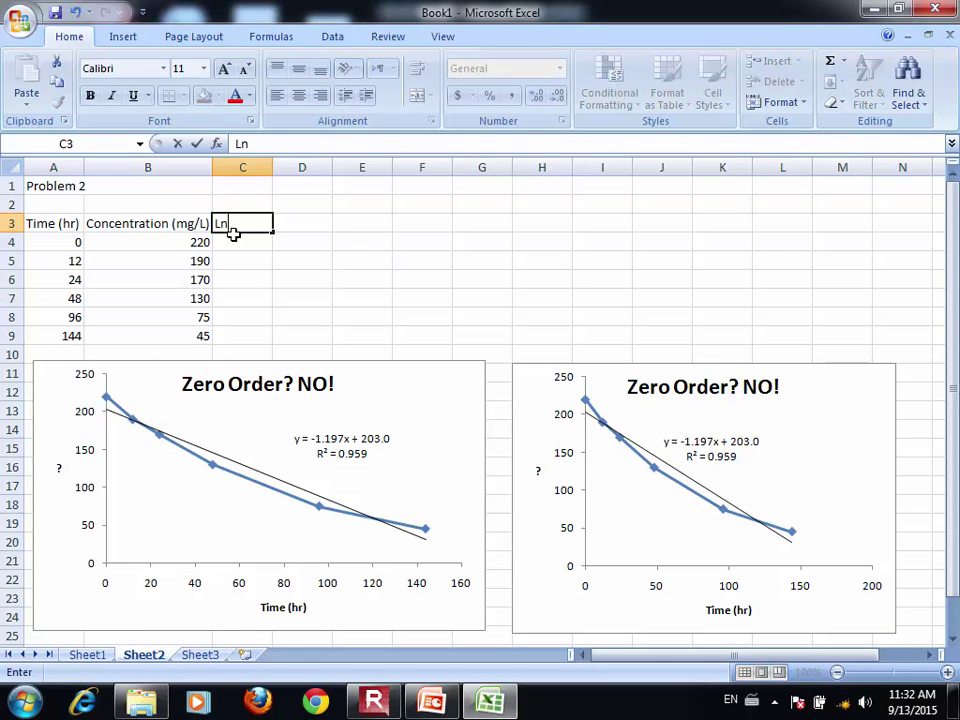
type("( Conc)")
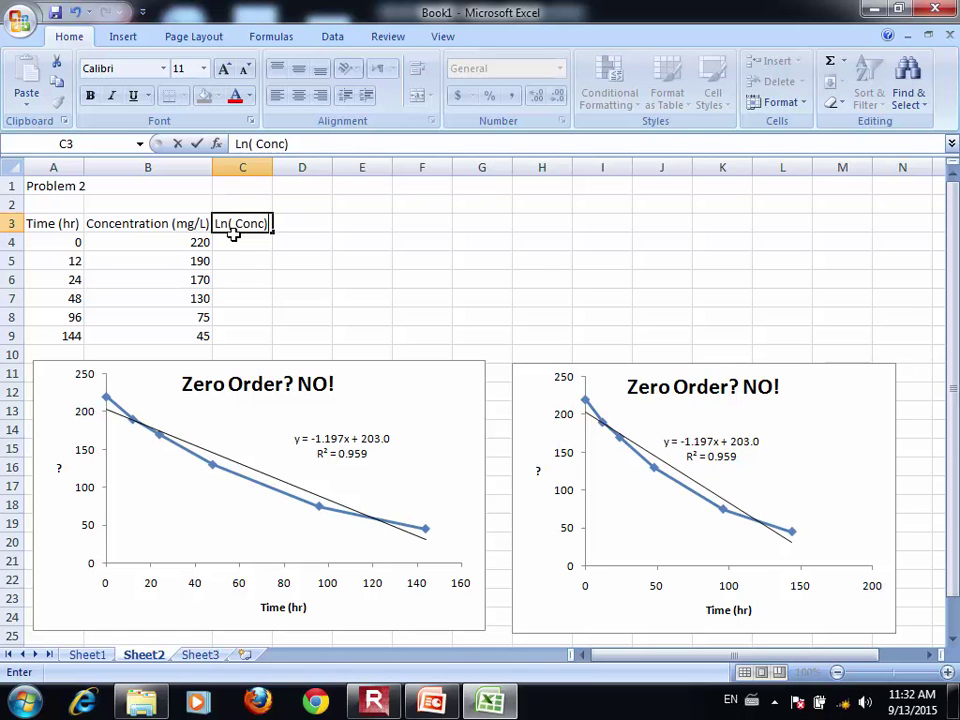
key("Return")
Step: Enter the formula =LN(B4) in cell C4 and fill it down to C9
type("=")
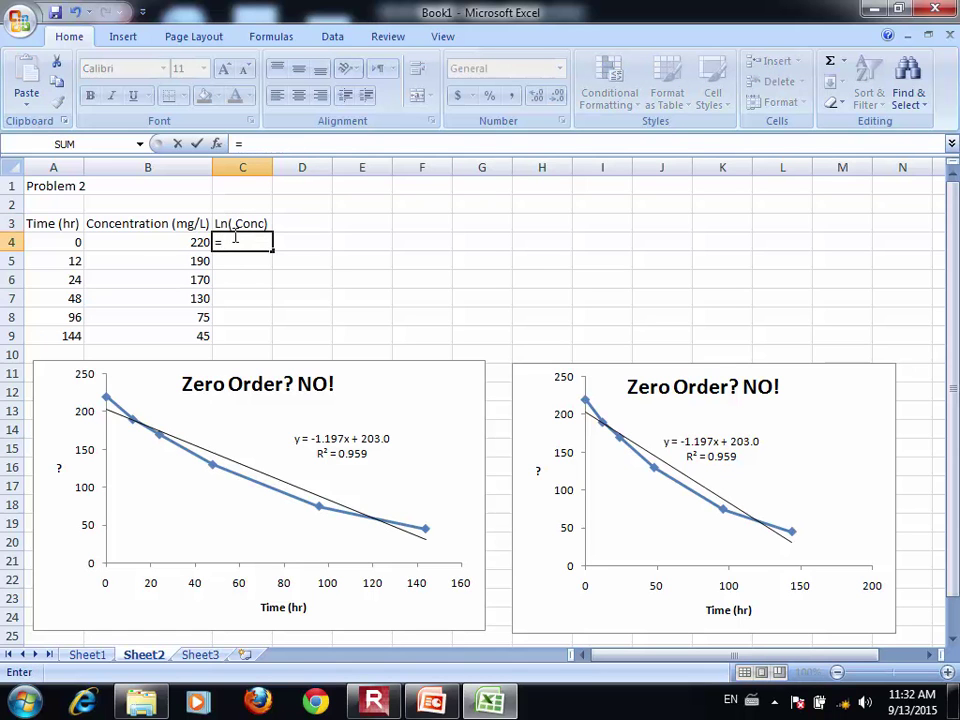
type("ln(")
key("Left")
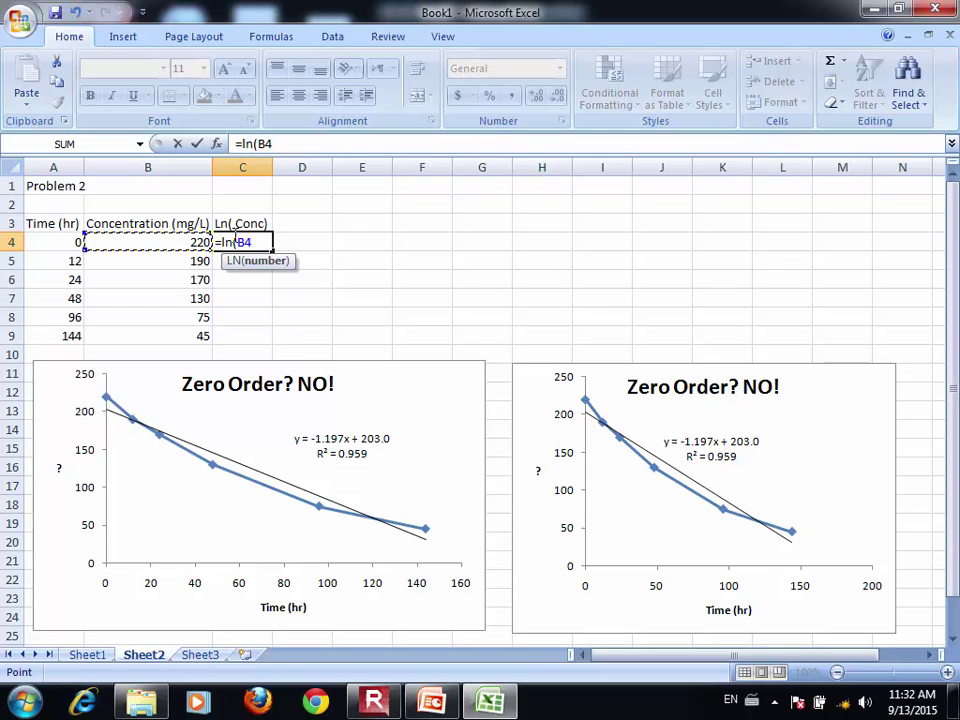
key("Return")
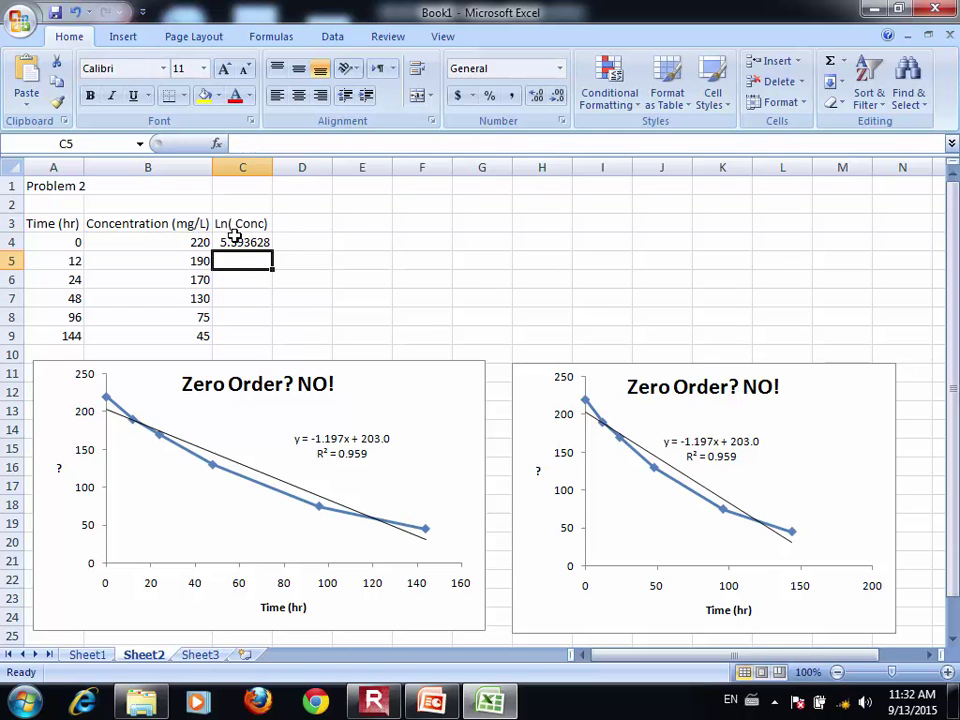
left_click(247, 240)
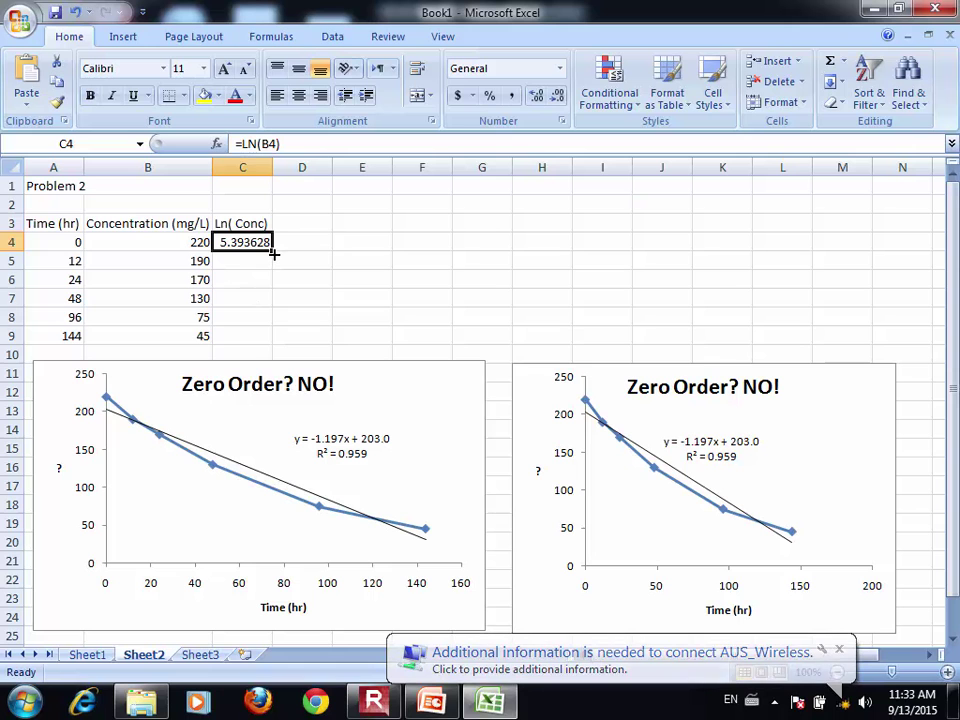
double_click(273, 254)
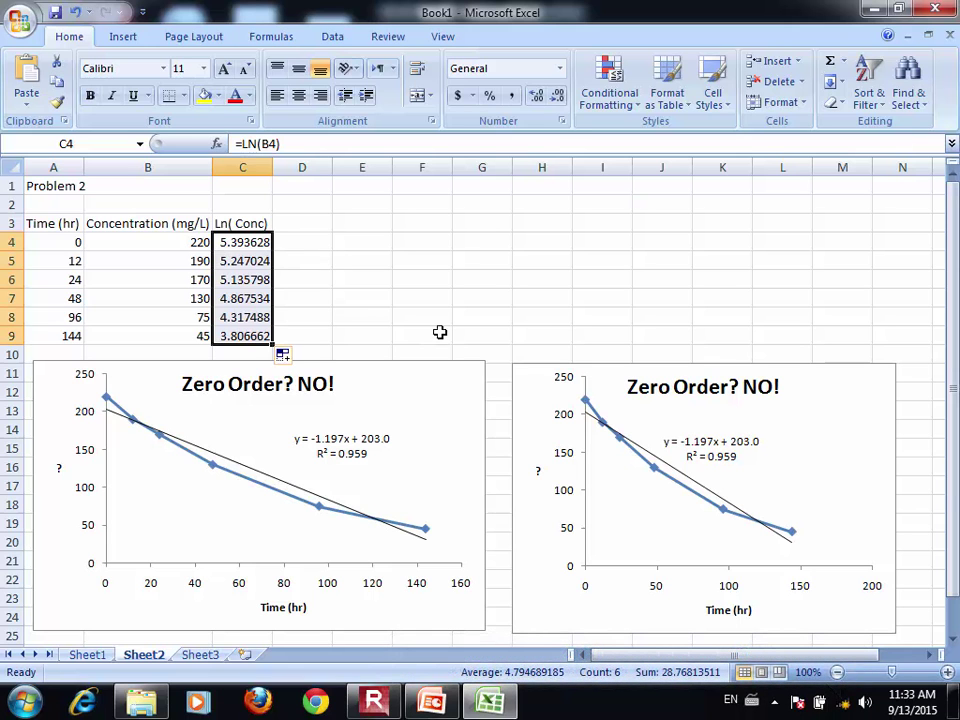
Step: Shift the duplicate chart's Y-value range from the concentration column to the Ln( Conc) values in C4:C9
left_click(648, 508)
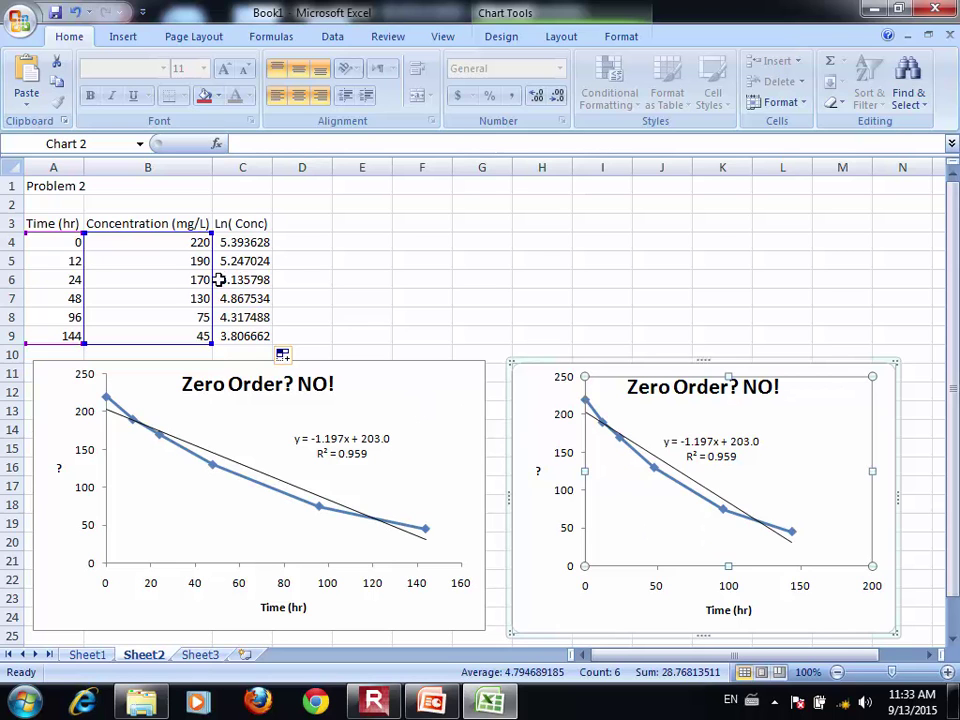
mouse_move(213, 287)
left_mouse_down()
mouse_move(252, 281)
mouse_move(221, 280)
left_mouse_up()
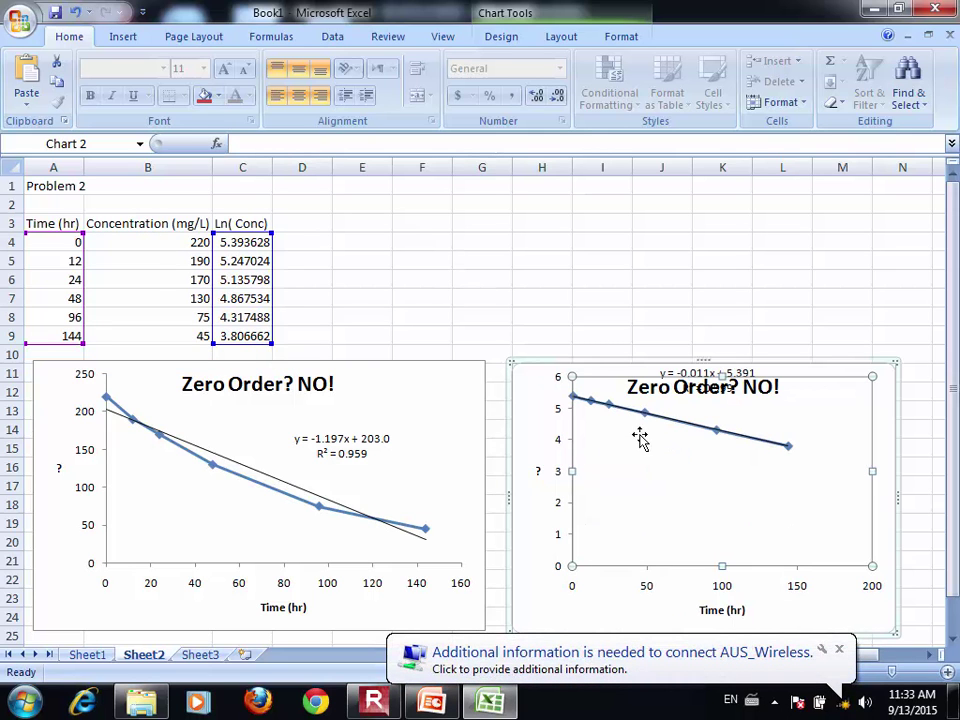
Step: Reposition the duplicate chart's trendline equation label below the line and its title above the line so they no longer overlap
left_click(676, 376)
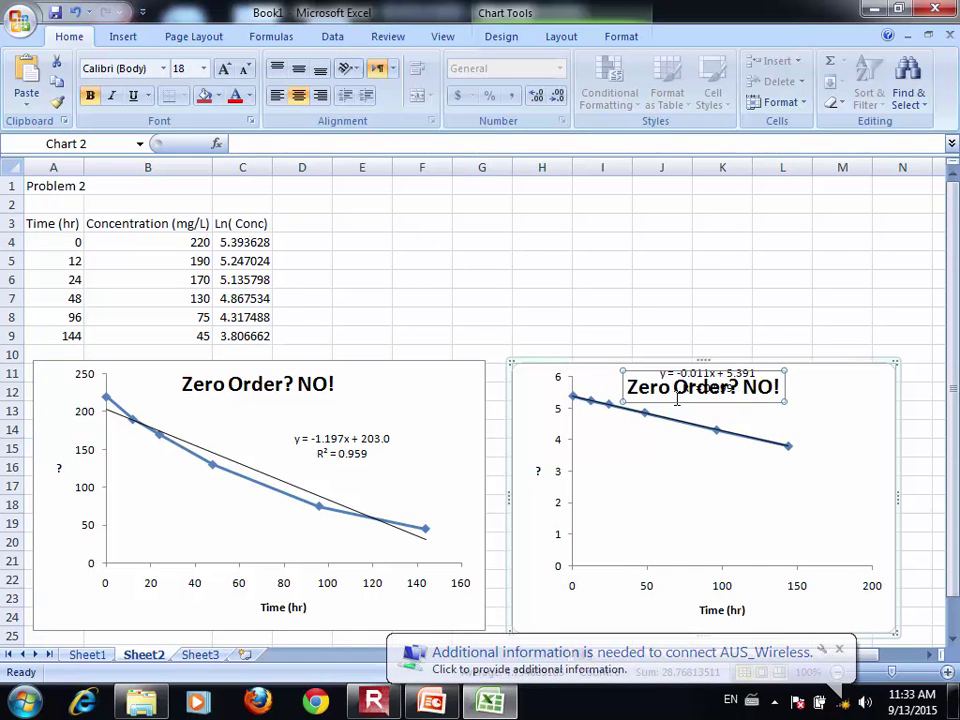
left_click_drag(676, 400, 679, 450)
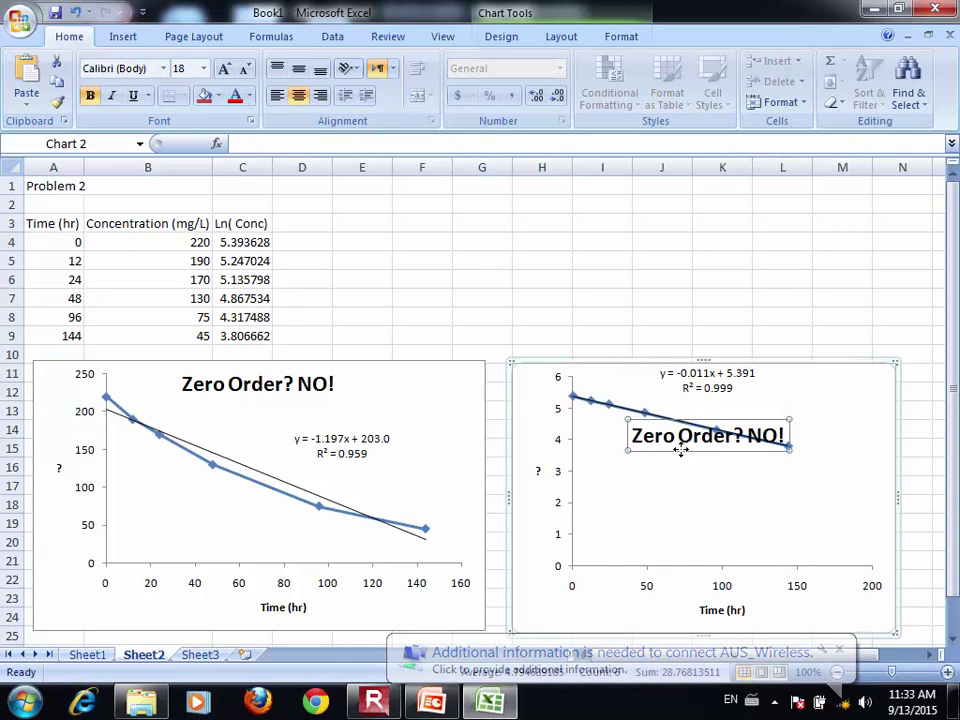
left_click(707, 381)
left_click_drag(702, 398, 688, 491)
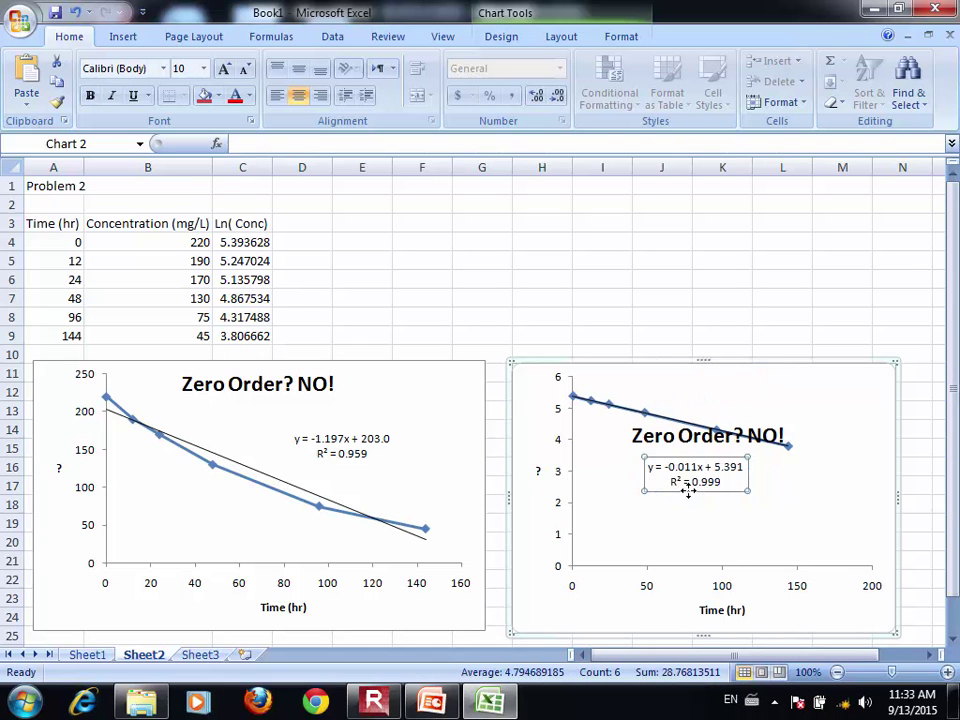
left_click(704, 428)
left_click_drag(703, 418, 710, 376)
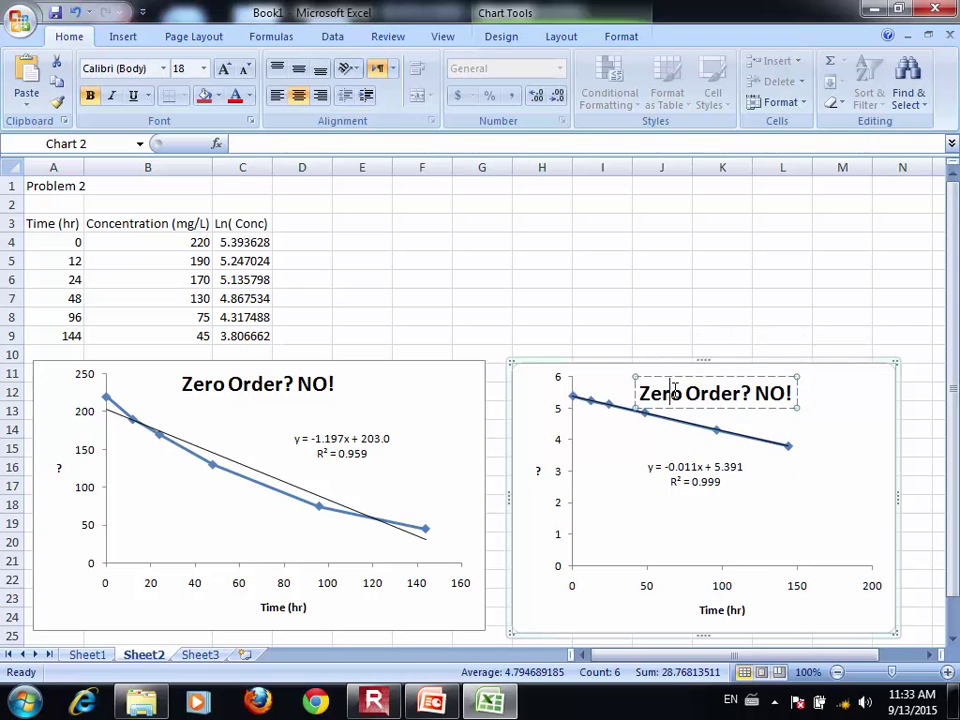
Step: Change the duplicate chart's title to "First Order? Yes!"
double_click(673, 391)
type("First")
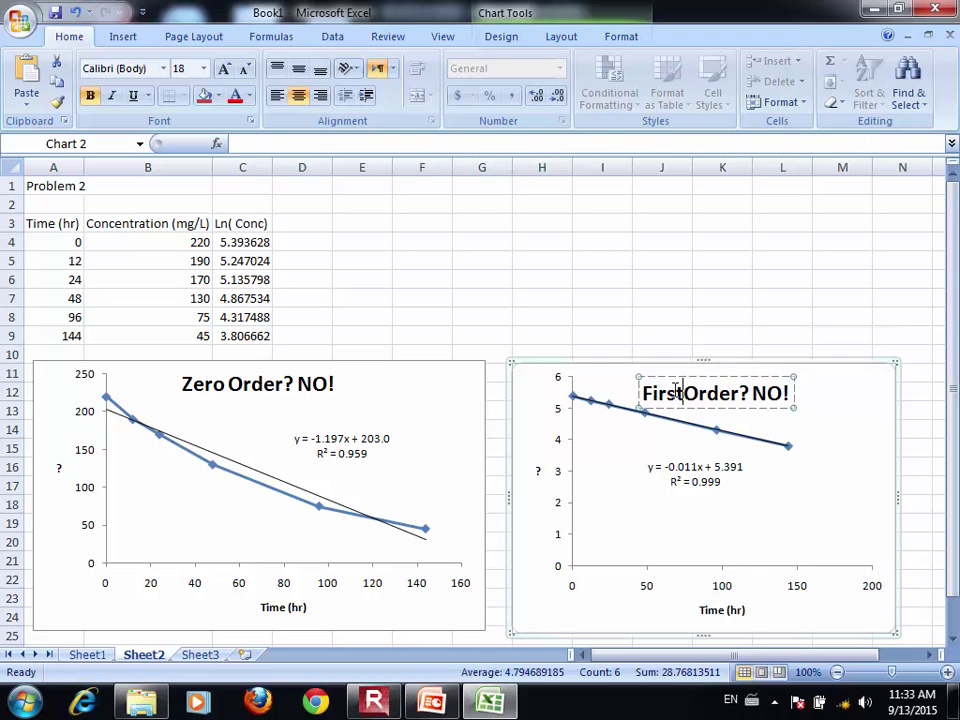
key("shift+Right")
key("shift+Right")
key("shift+Right")
type("Yes!")
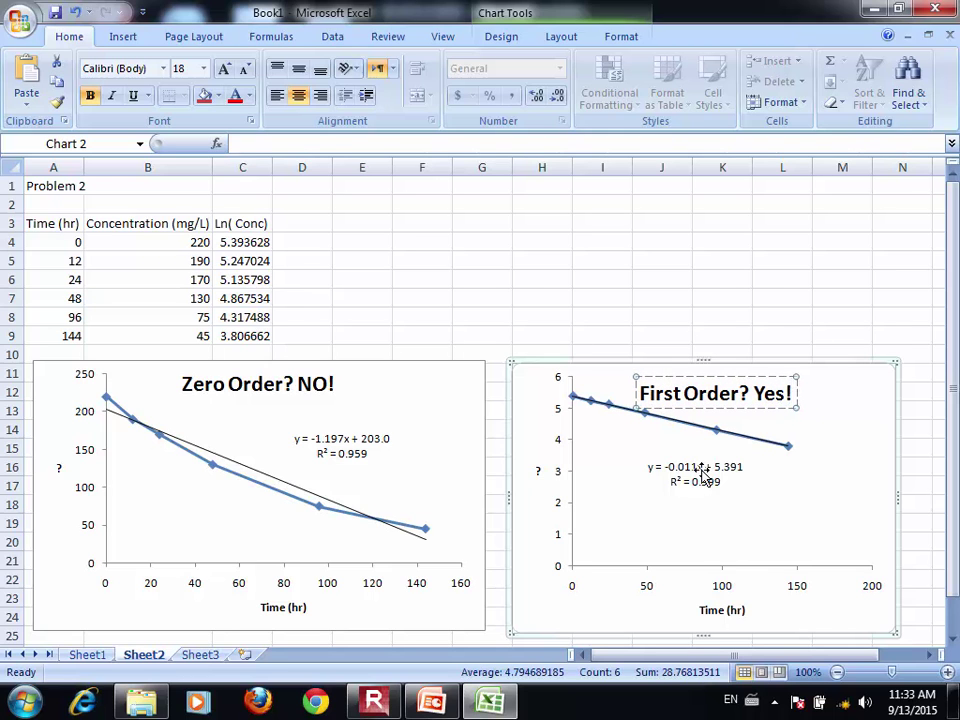
left_click(681, 521)
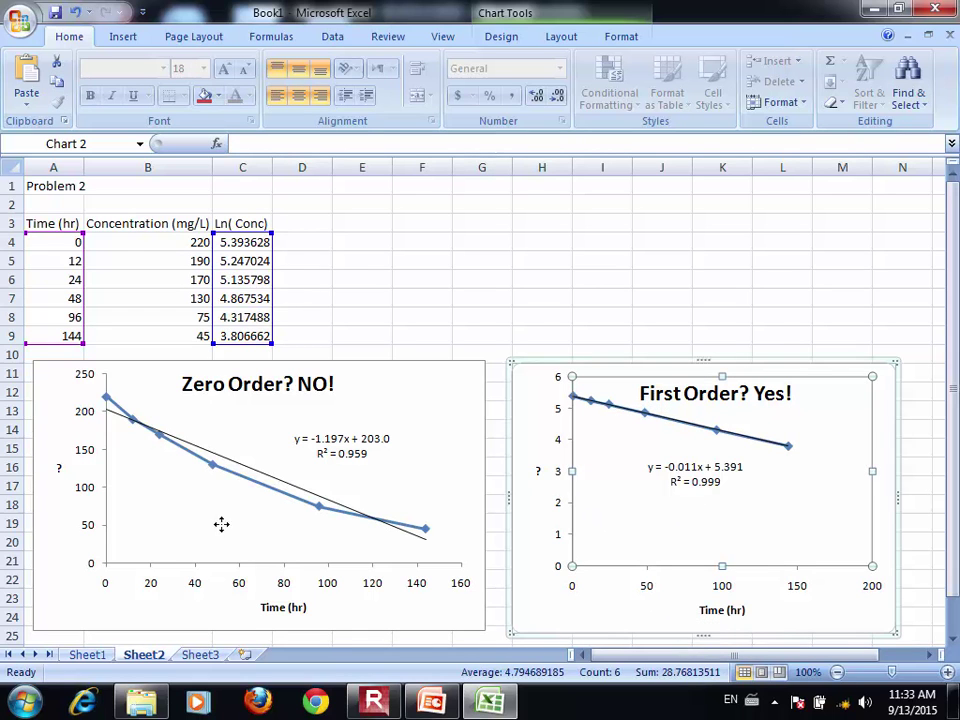
Step: Replace the "?" vertical axis title of the "Zero Order? NO!" chart with "Conc (mg/L)"
left_click(58, 470)
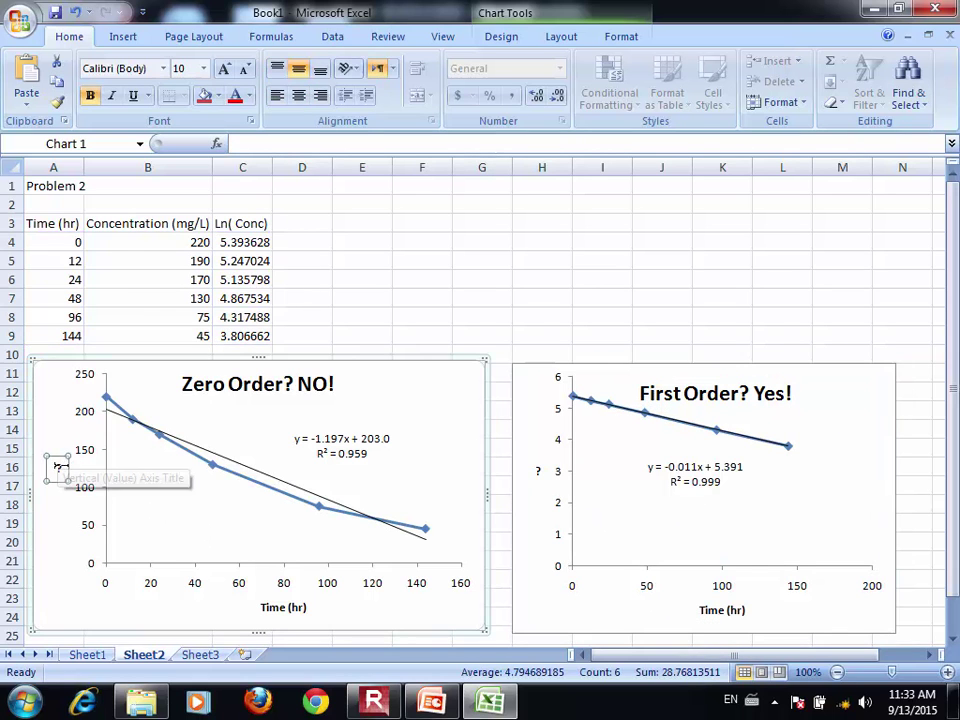
double_click(58, 472)
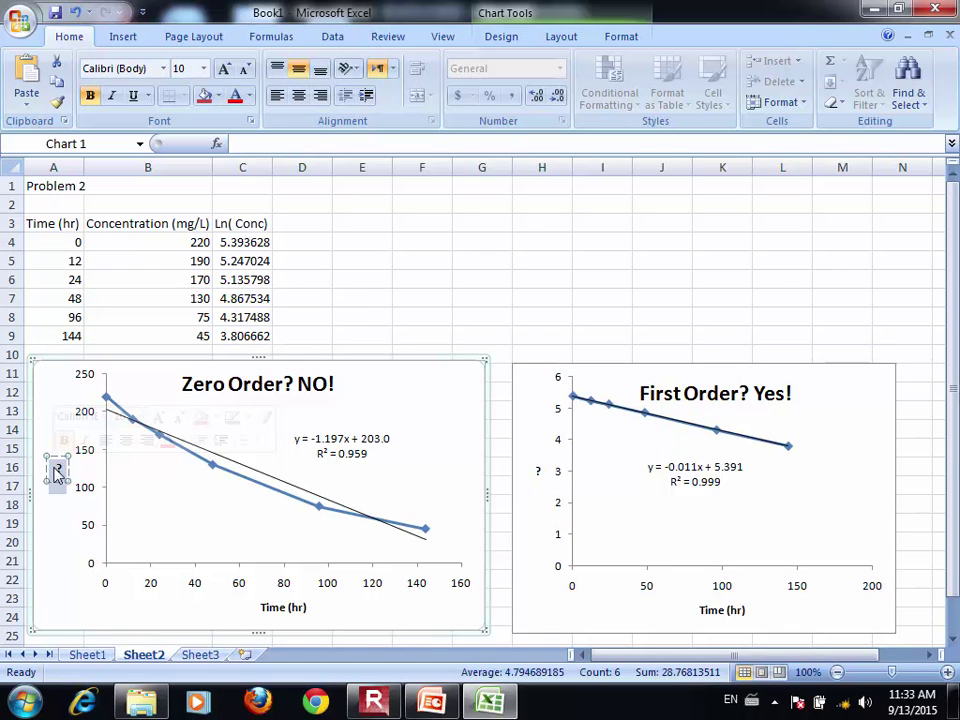
type("Conc (mg")
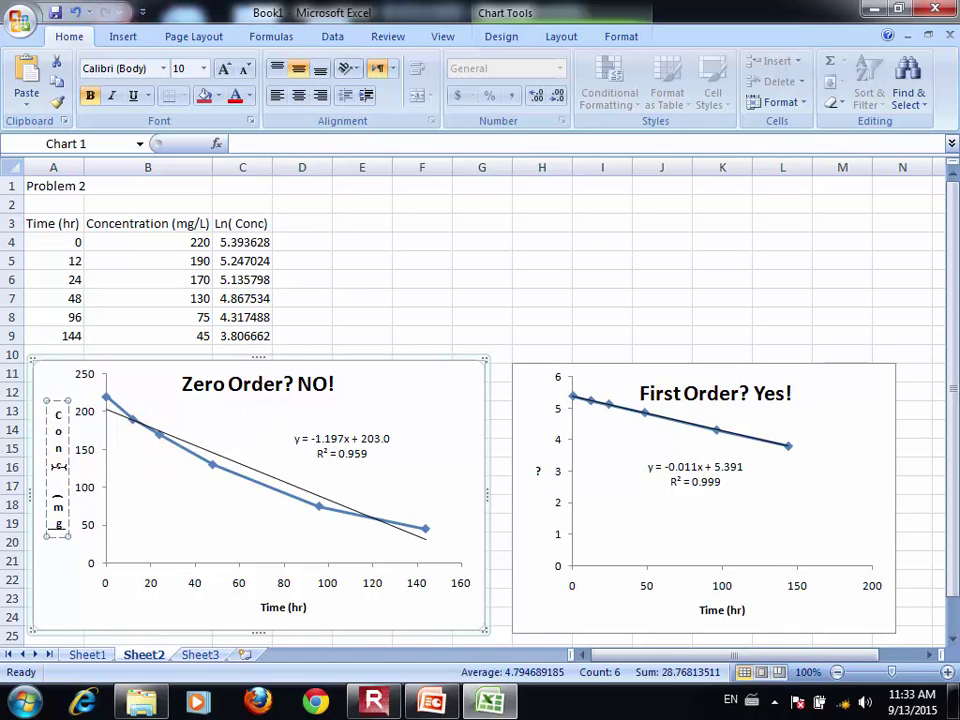
type("/L")
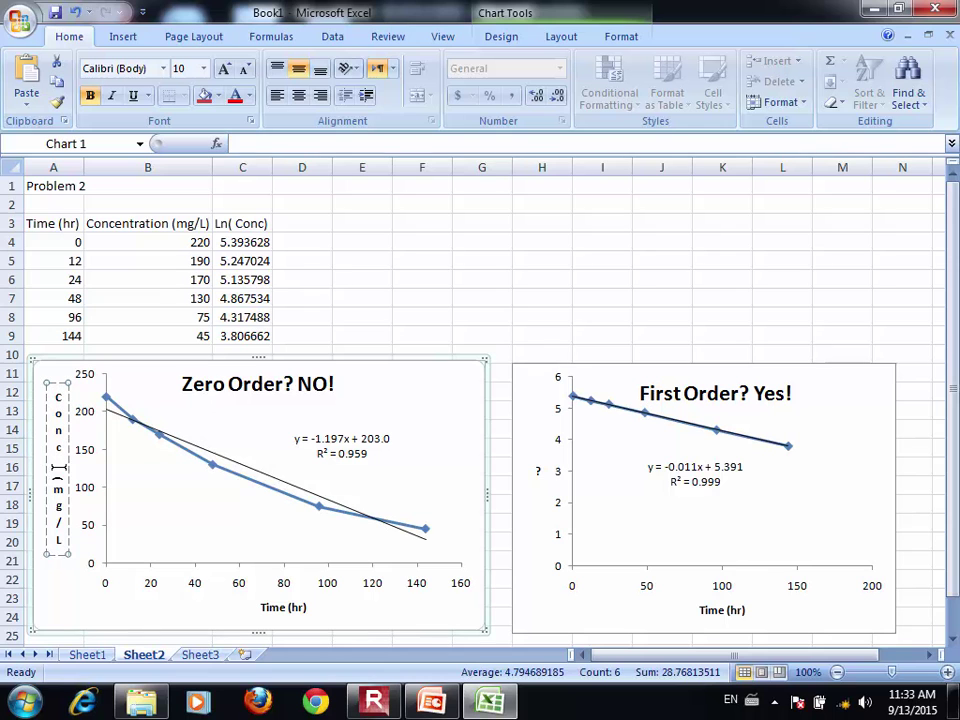
Step: Replace the "?" vertical axis title of the "First Order? Yes!" chart with "Ln (conc)"
left_click(530, 473)
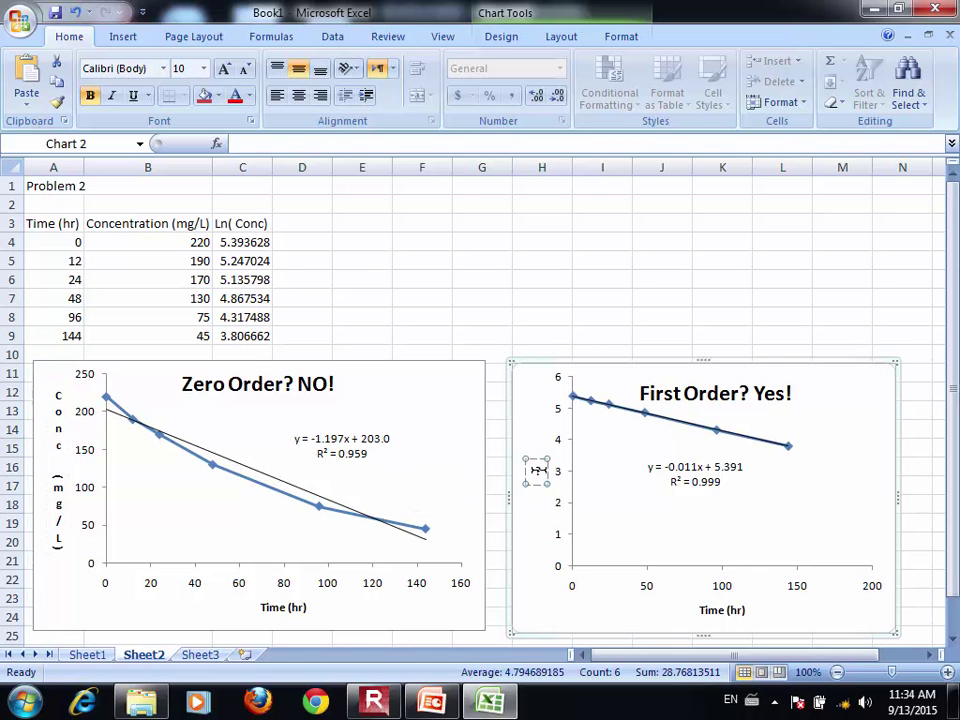
type("Ln (co")
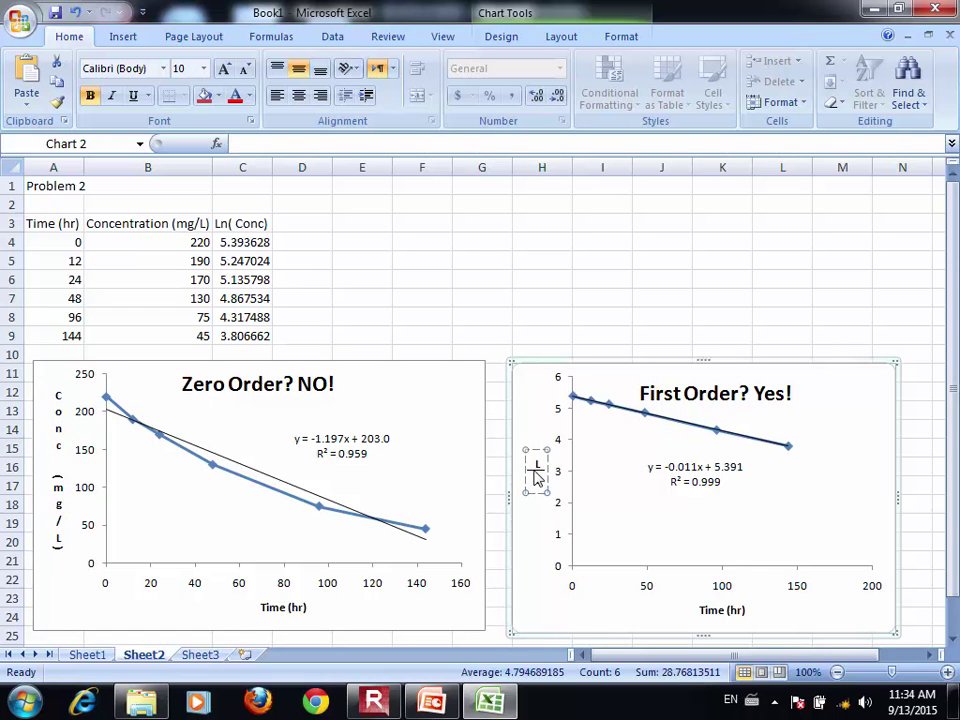
type("nc)")
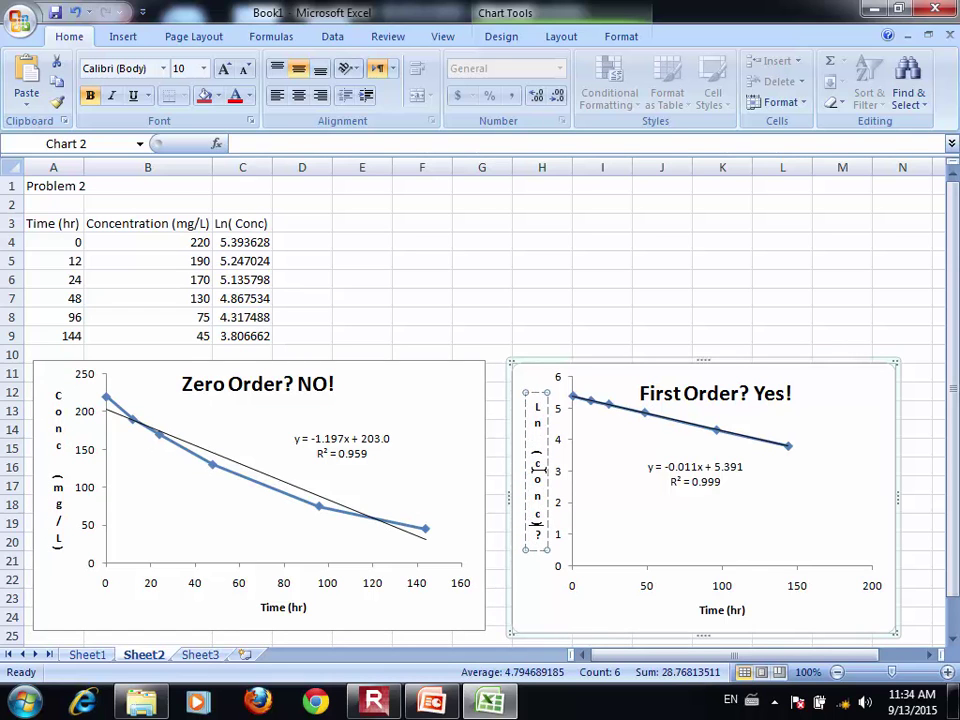
left_click(561, 297)
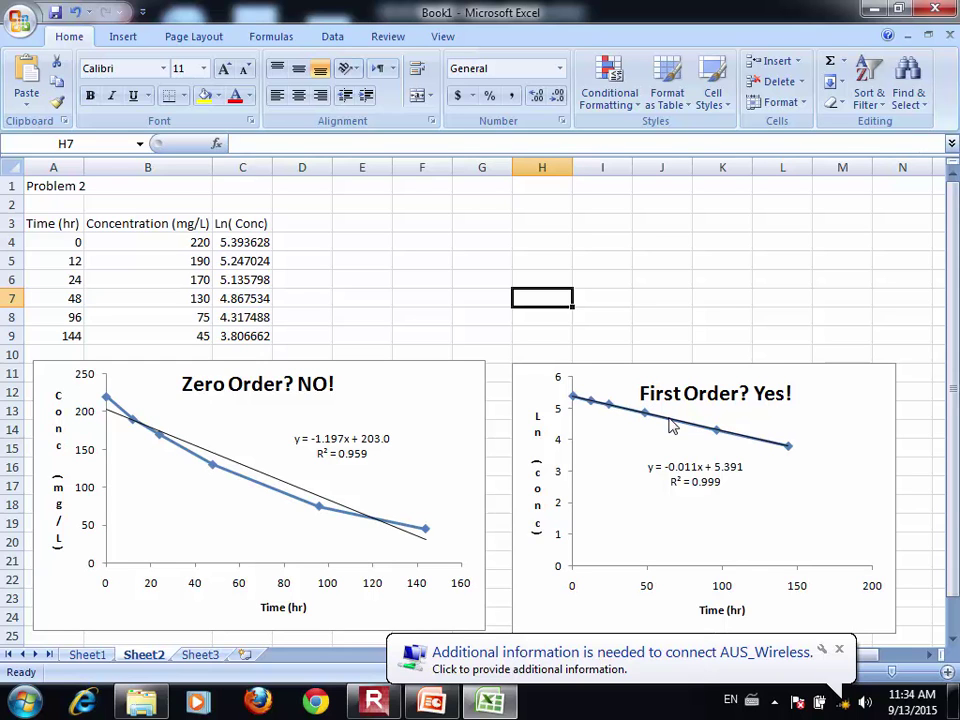
Step: Format the trendline label of the "First Order? Yes!" chart as Number with 4 decimal places
left_click(696, 467)
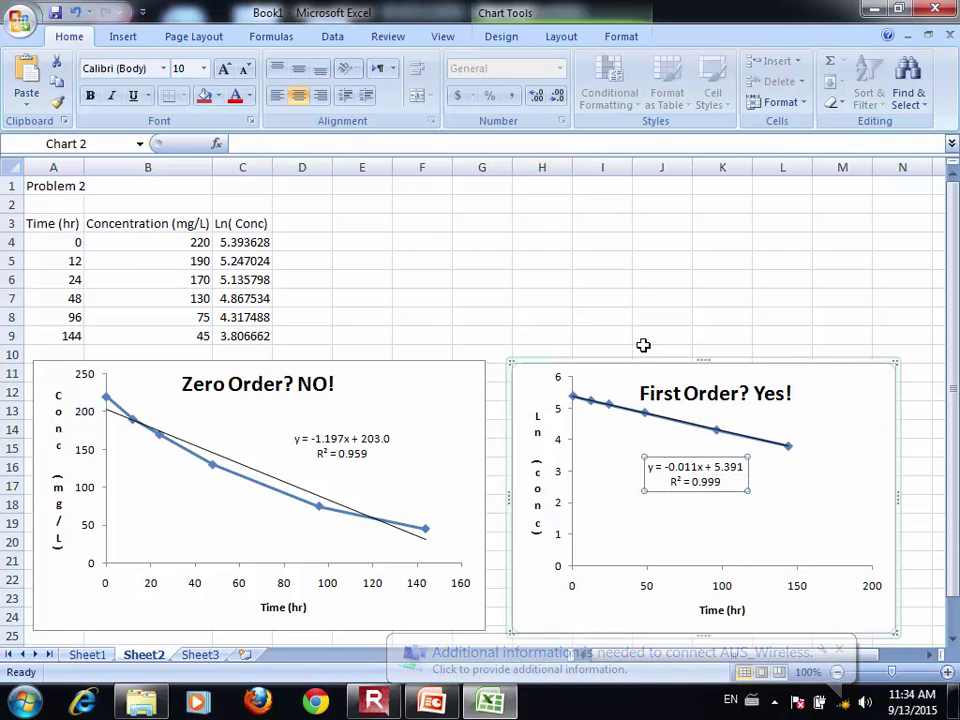
right_click(677, 460)
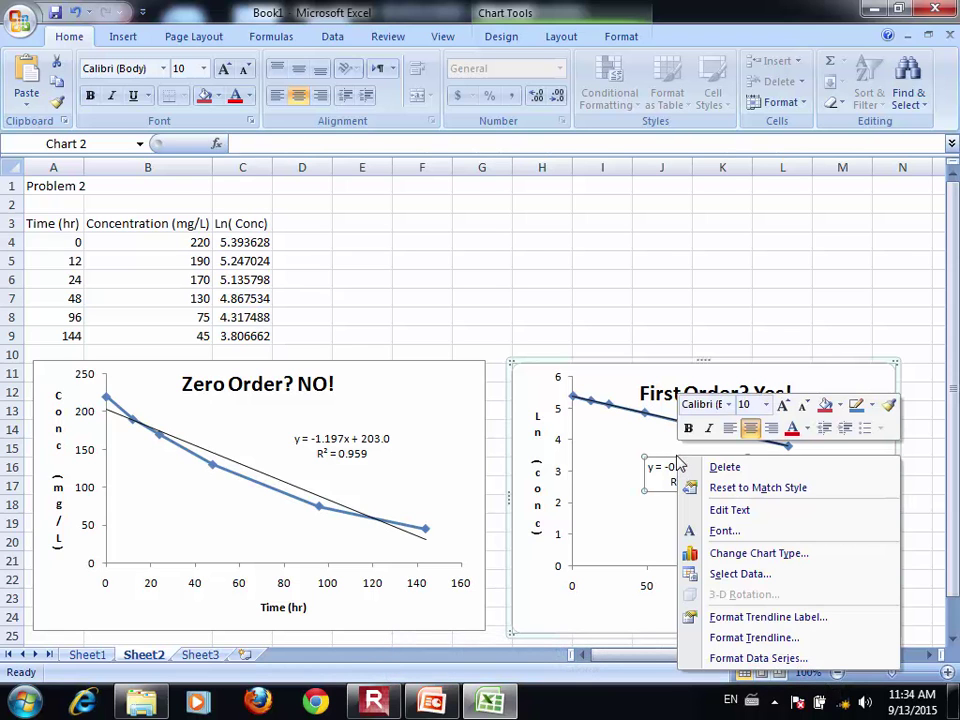
left_click(762, 619)
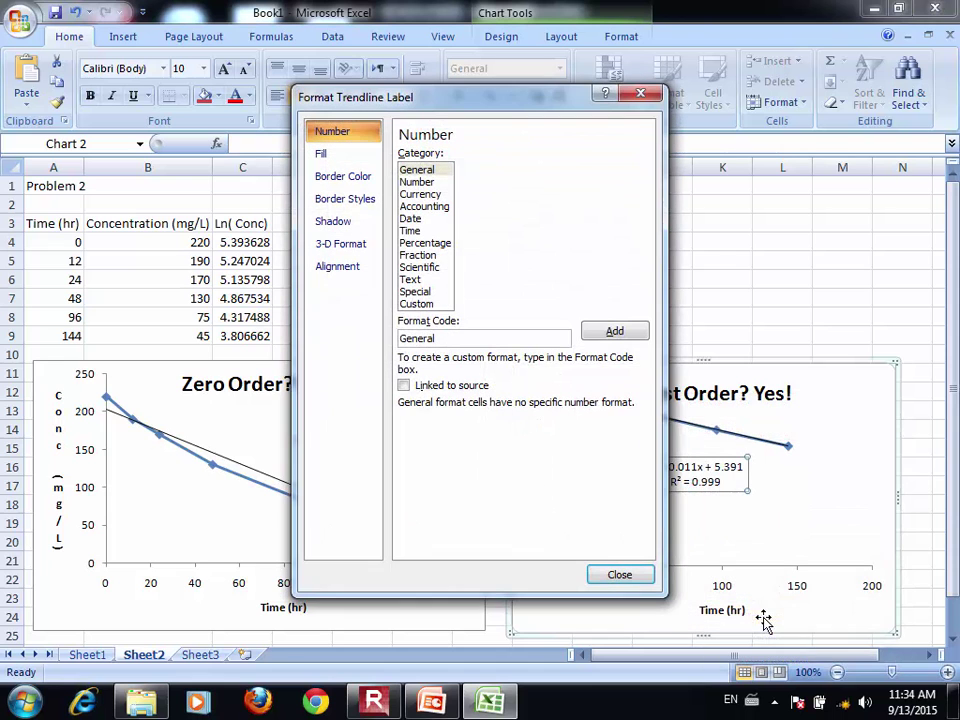
left_click(439, 185)
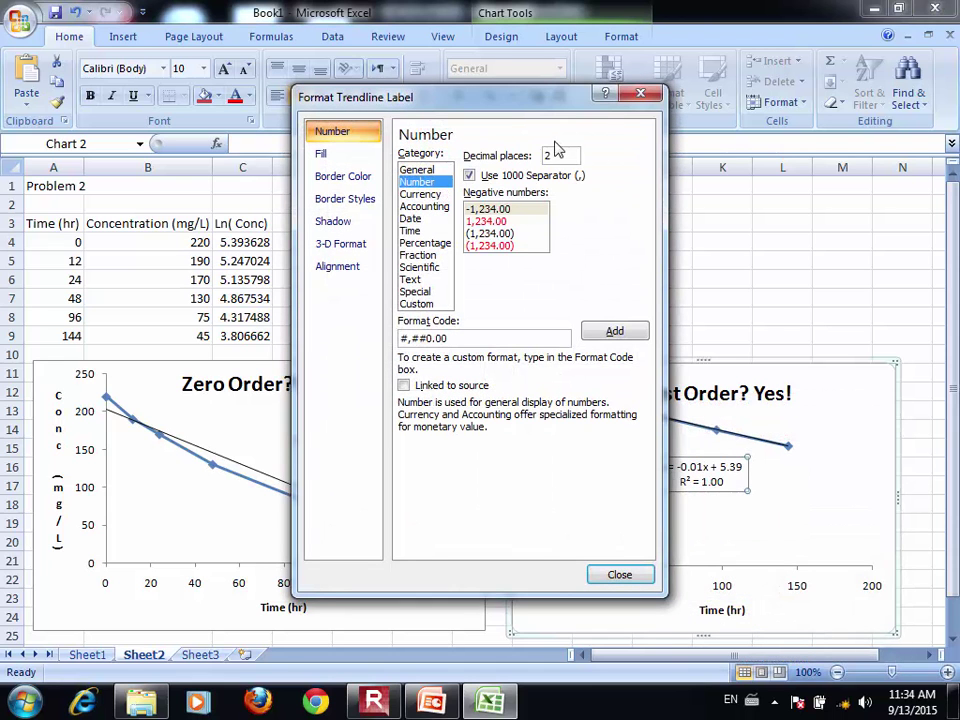
left_click(558, 154)
key("BackSpace")
type("4")
left_click(632, 574)
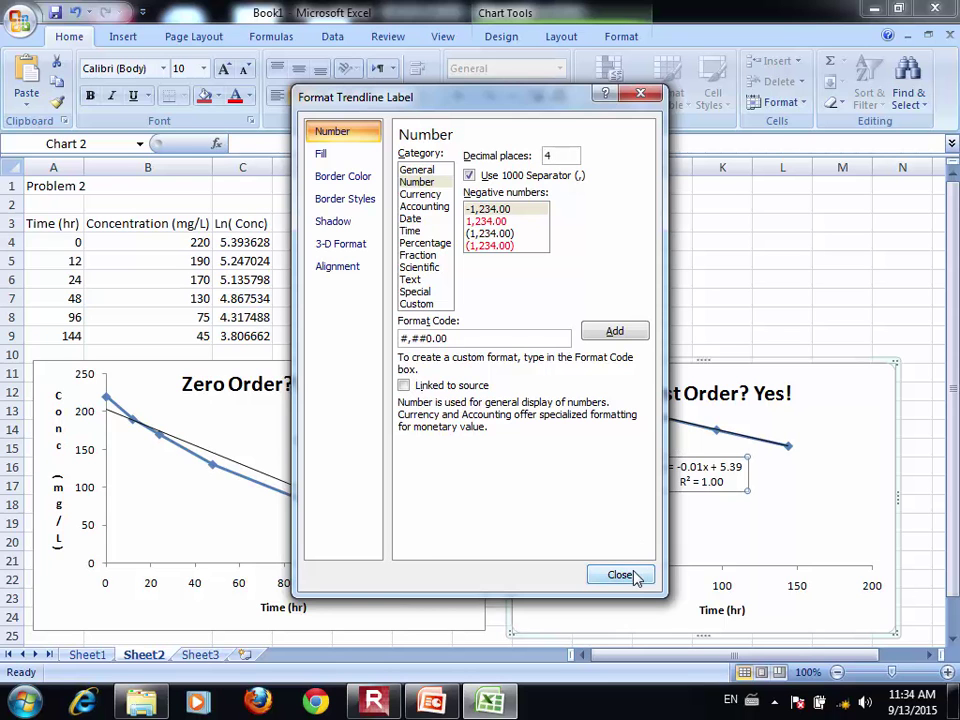
left_click(707, 290)
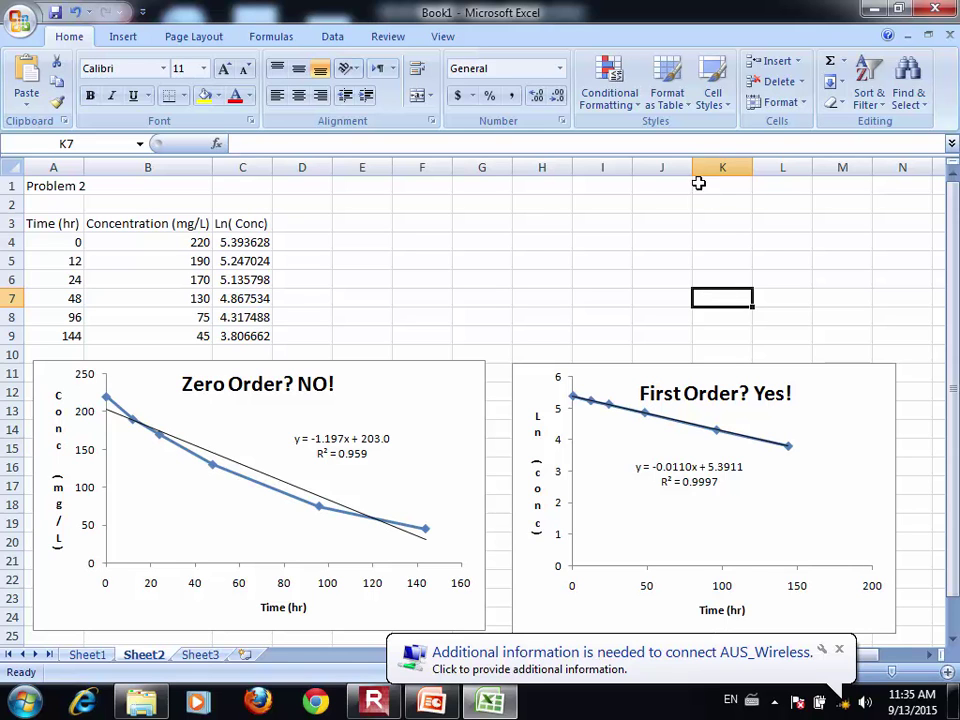
left_click(948, 675)
left_click(948, 675)
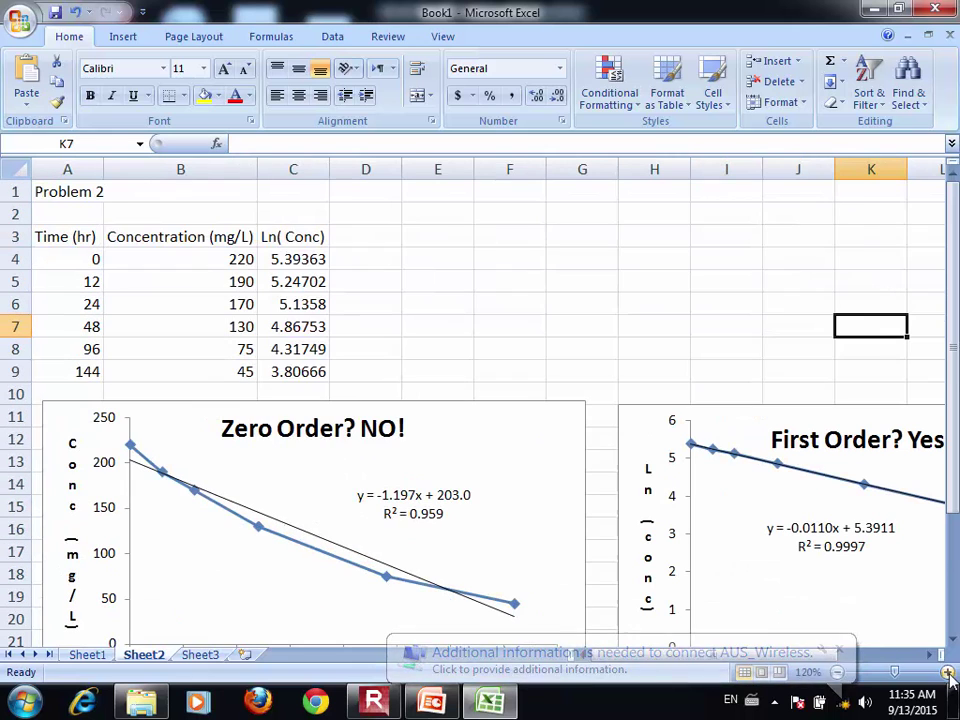
left_click(841, 651)
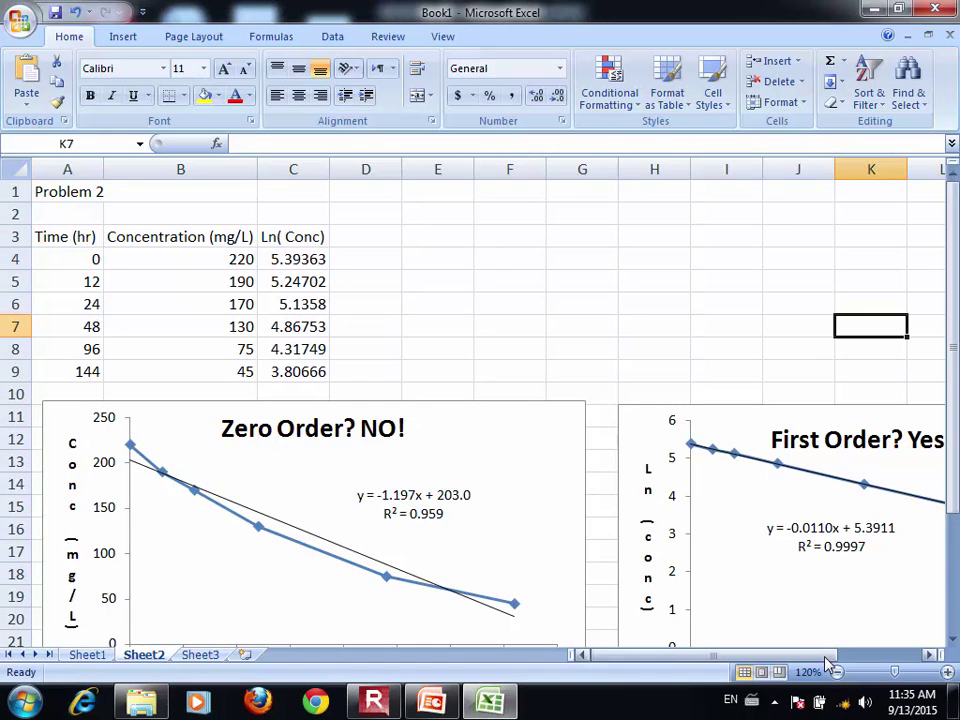
left_click(877, 662)
left_click_drag(874, 660, 731, 638)
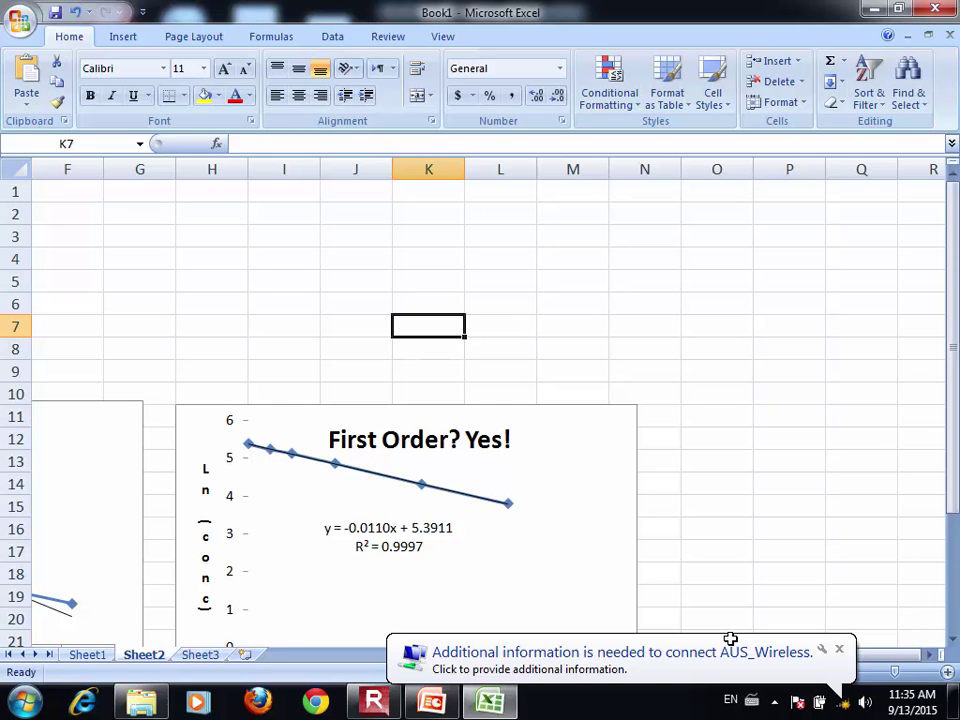
left_click(453, 704)
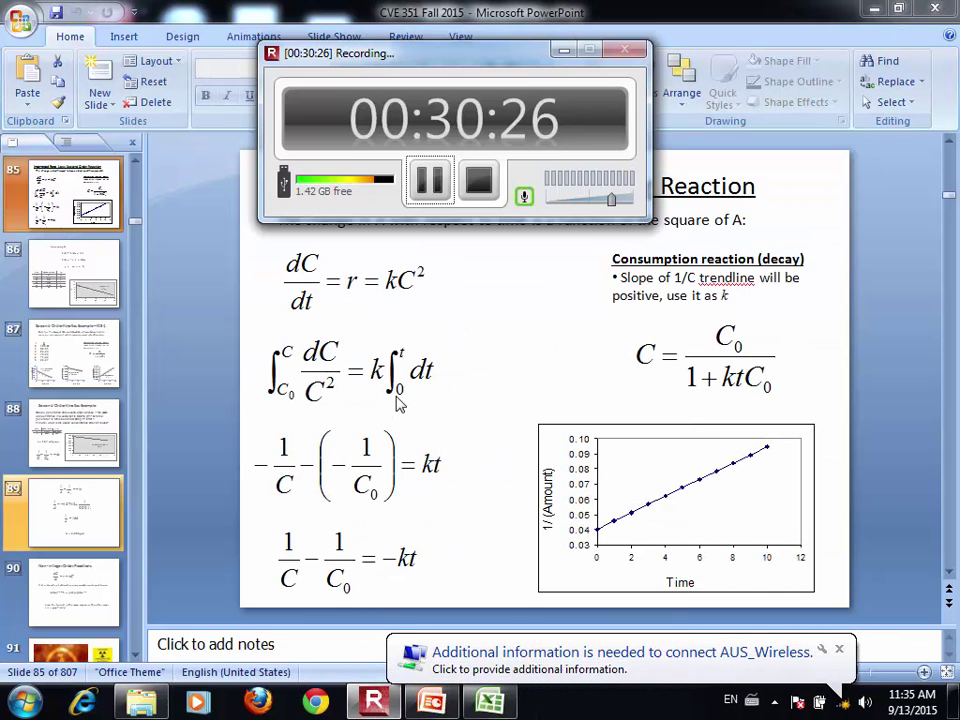
left_click(429, 180)
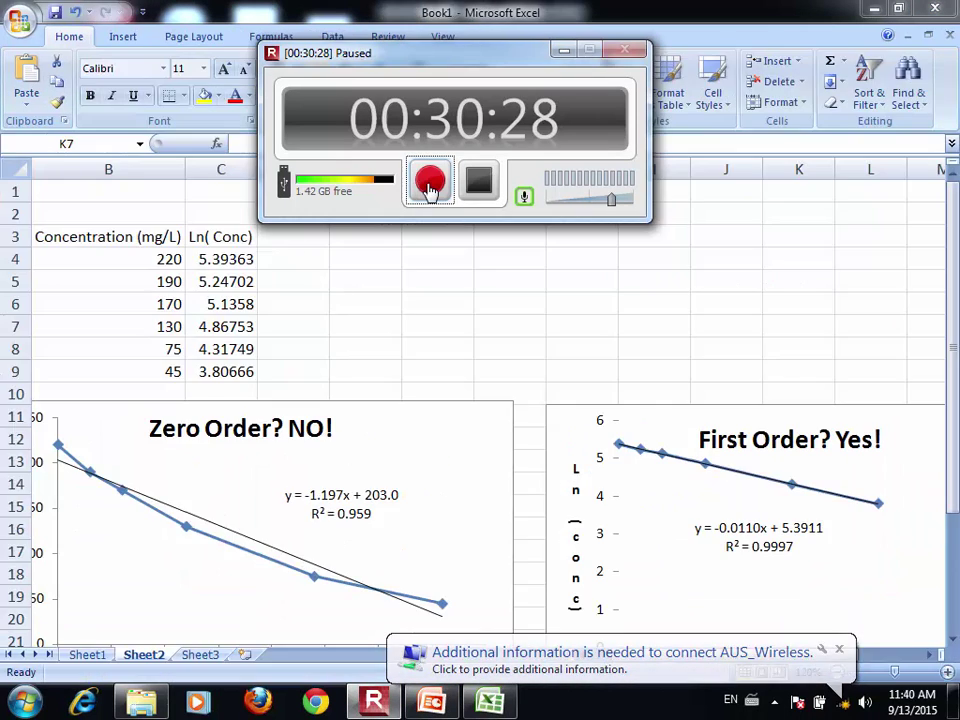
left_click(429, 185)
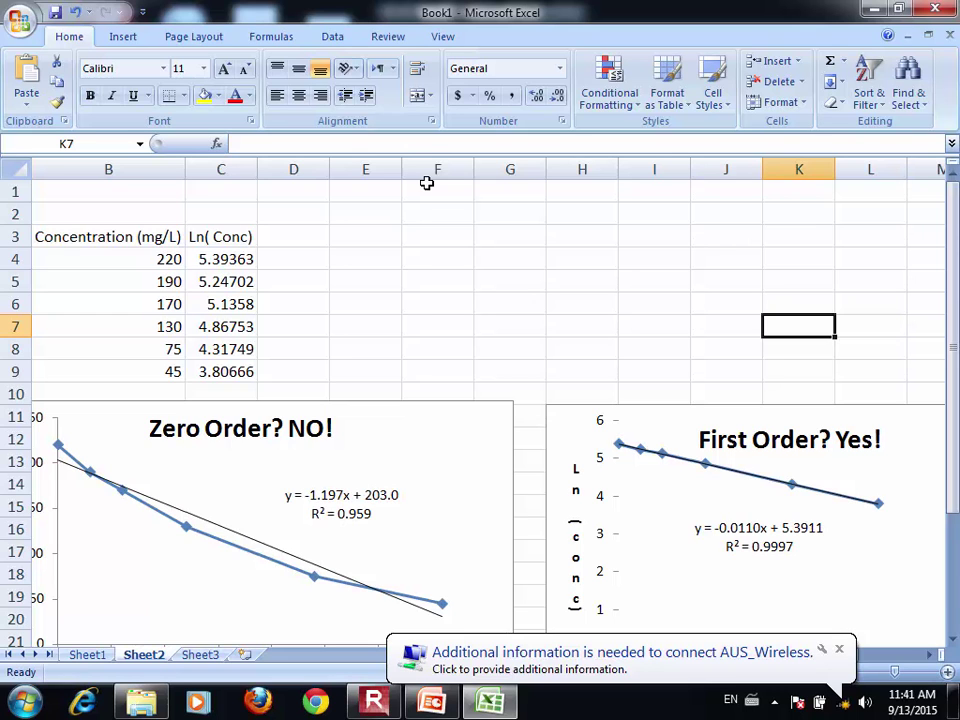
Step: On Sheet3, enter the headers "Time (min)" in A1 and "C (mg/L)" in B1
left_click(206, 653)
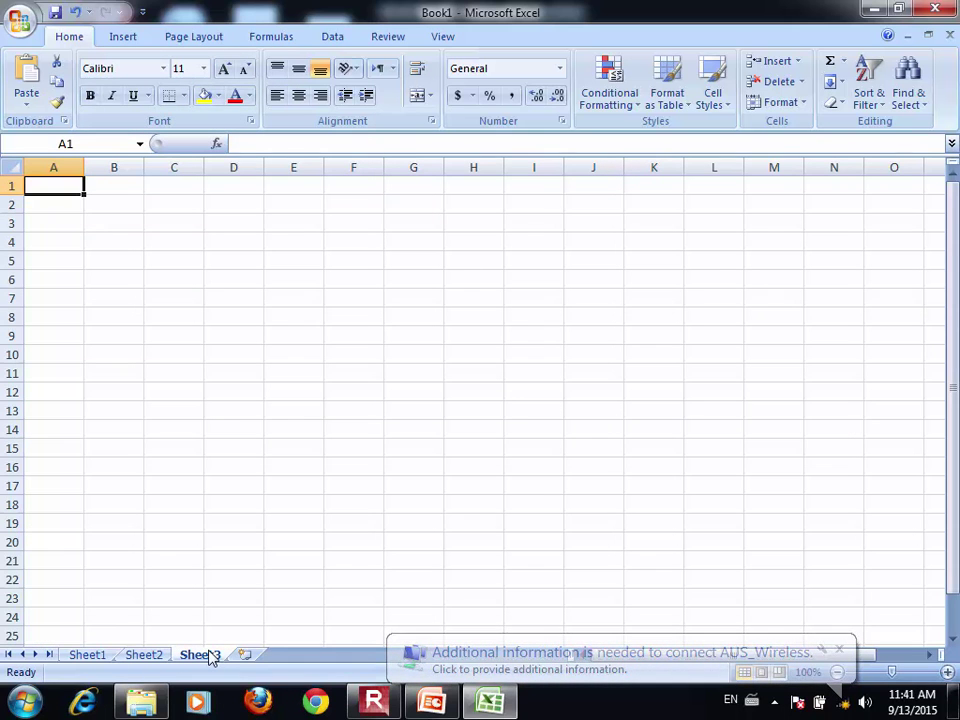
type("Time (min)")
key("Tab")
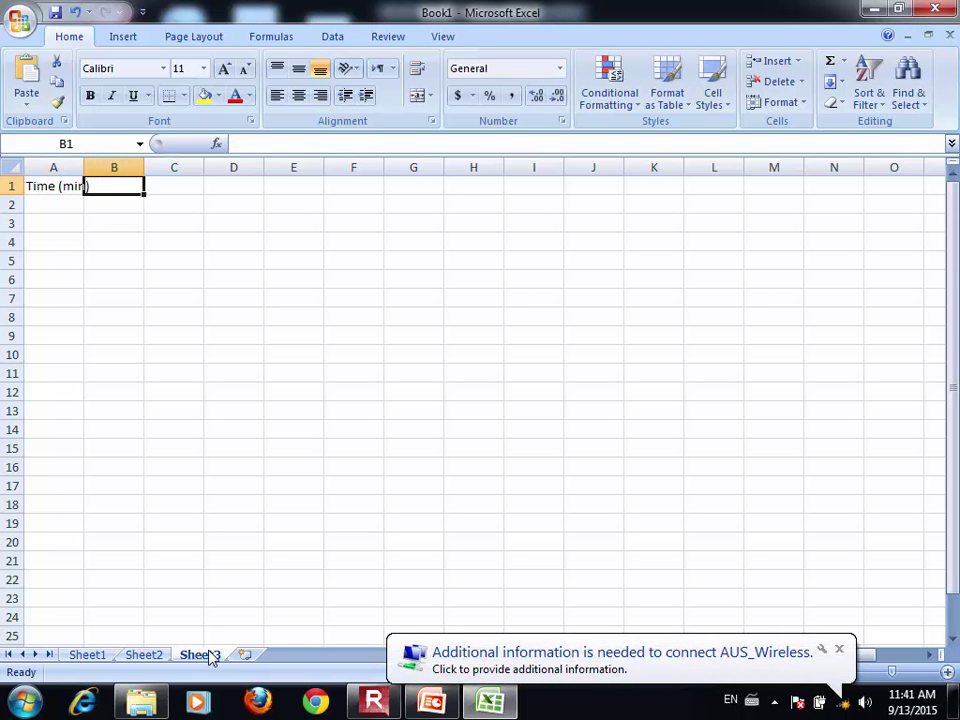
type("C (mg/L)")
key("Return")
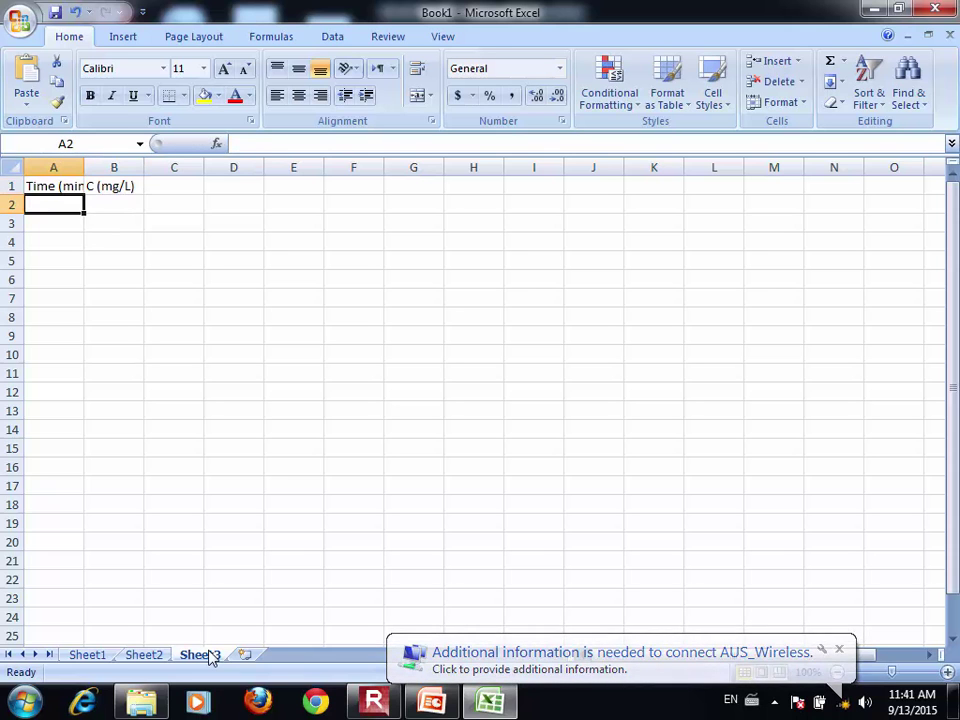
Step: Enter the times 0, 1, 2, 3, 4 and 5 in cells A2 to A7
type("0")
key("Return")
type("1")
key("Return")
type("2")
key("Return")
type("3")
key("Return")
type("4")
key("Return")
type("5")
key("Up")
Step: Enter the concentrations 100, 90.92, 83.33, 76.92, 71.43 and 66.79 in cells B2 to B7
key("Right")
key("Up")
key("Up")
key("Up")
key("Up")
type("100")
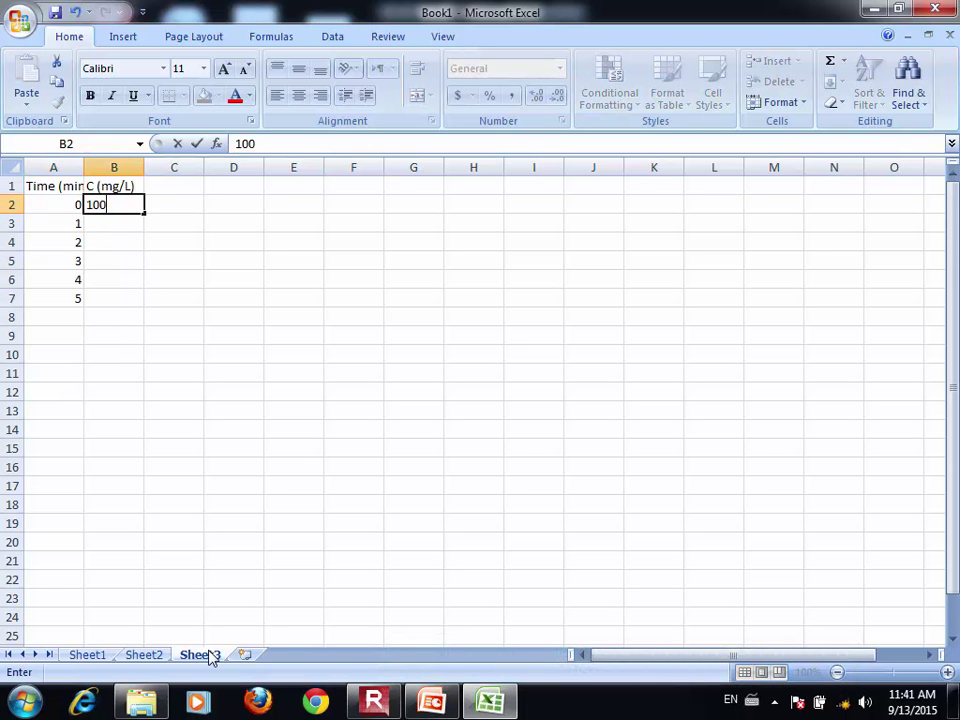
key("Return")
type("90.92")
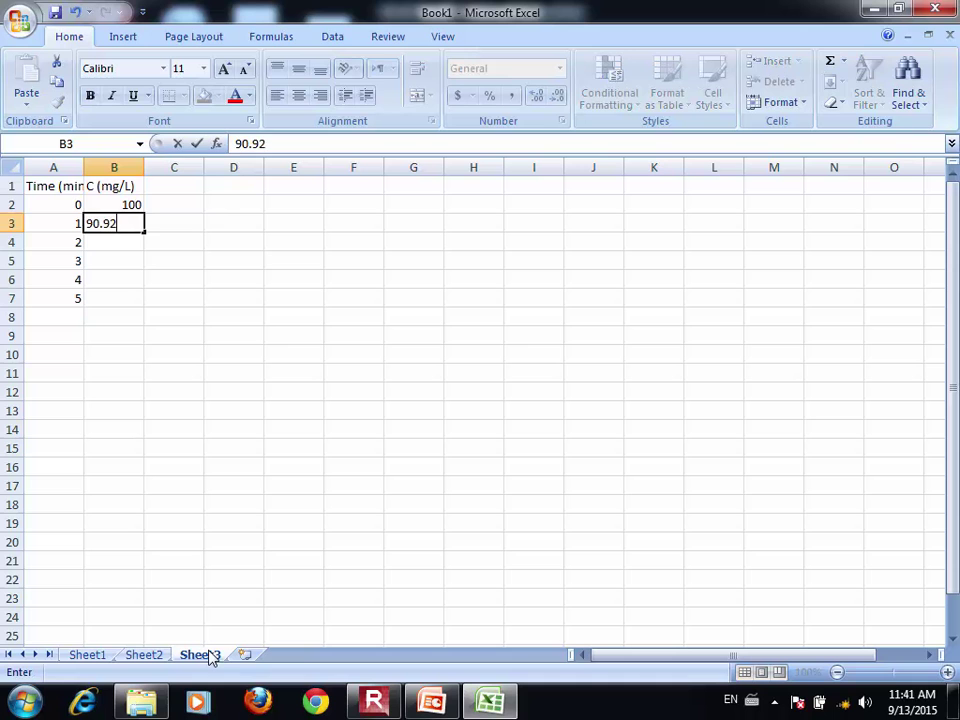
key("Return")
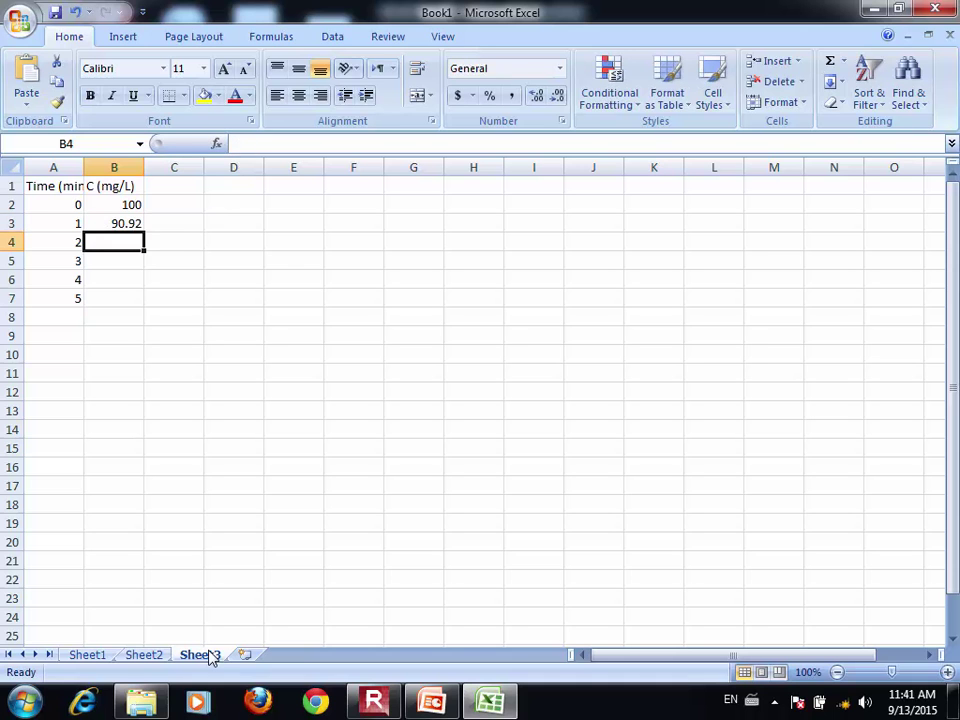
type("83.33")
key("Return")
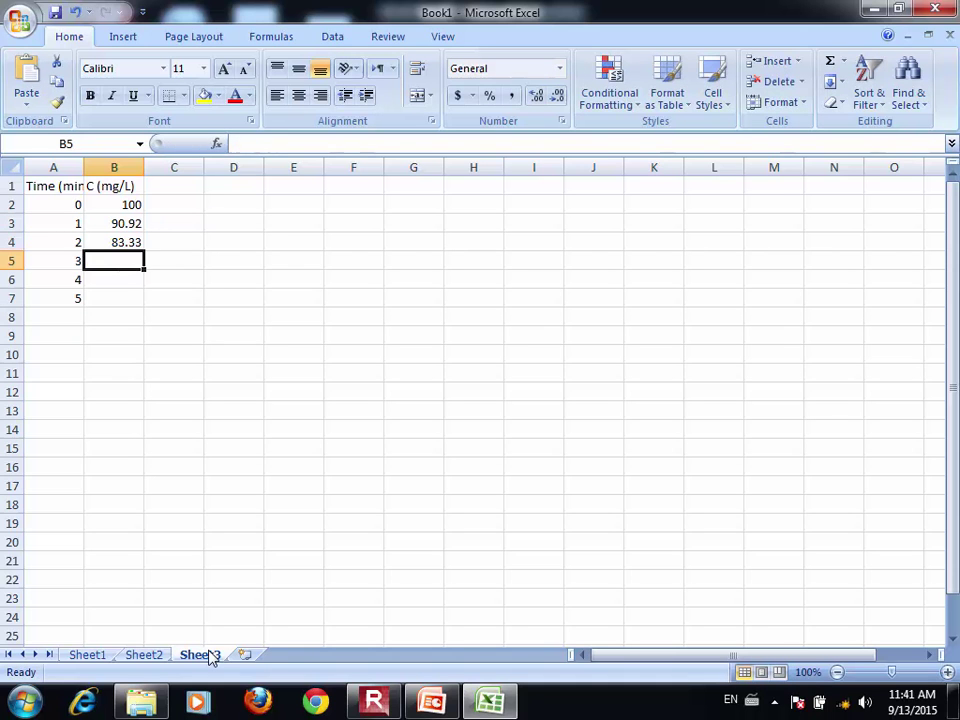
type("76.92")
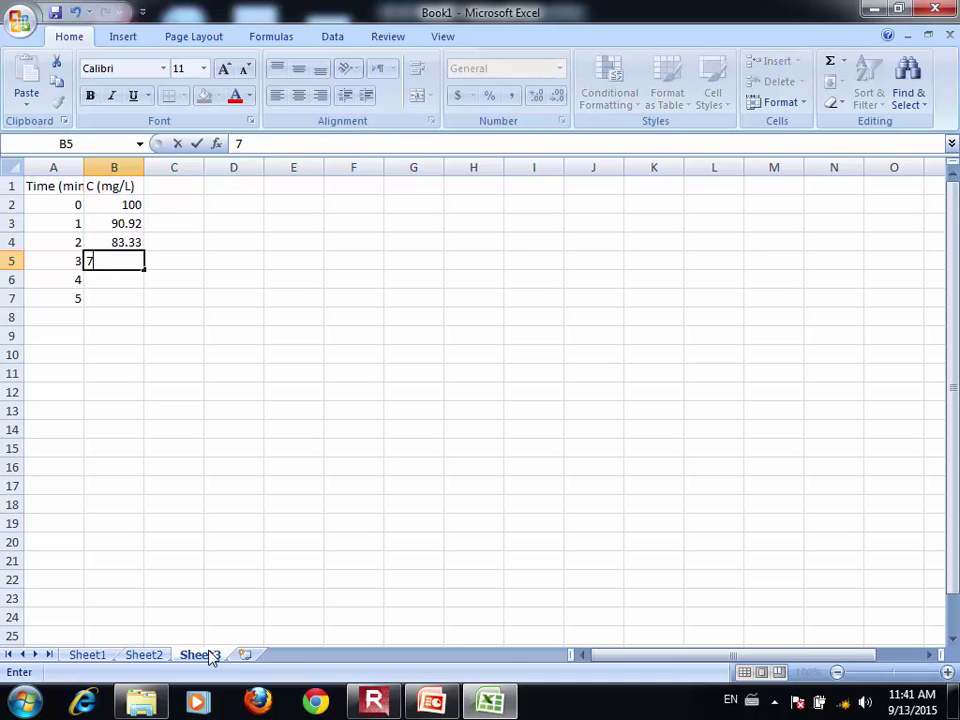
key("Return")
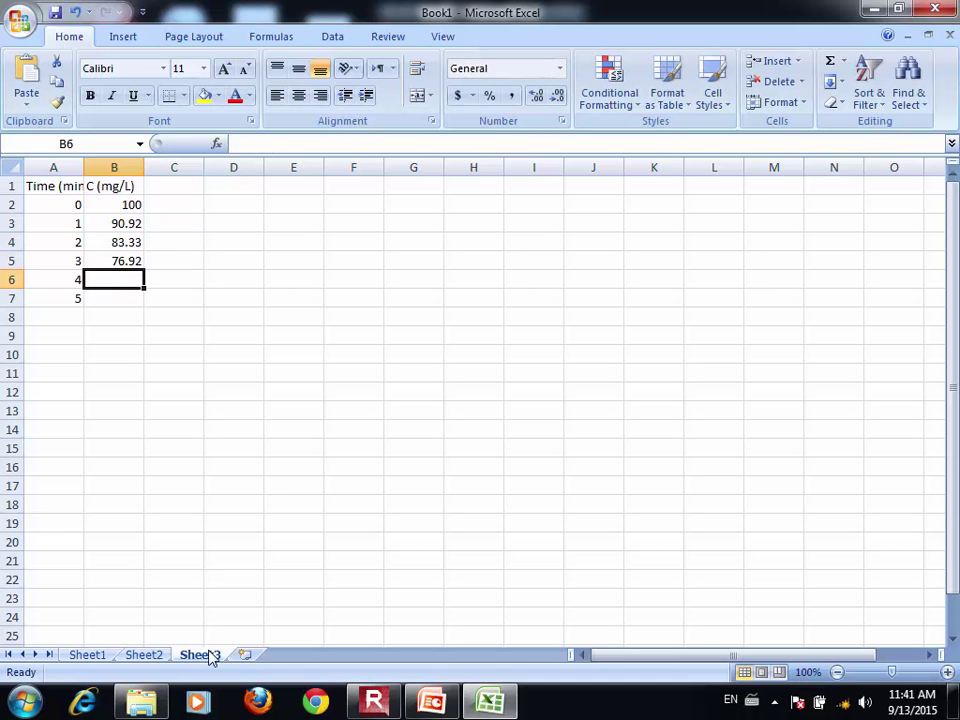
type("71.43")
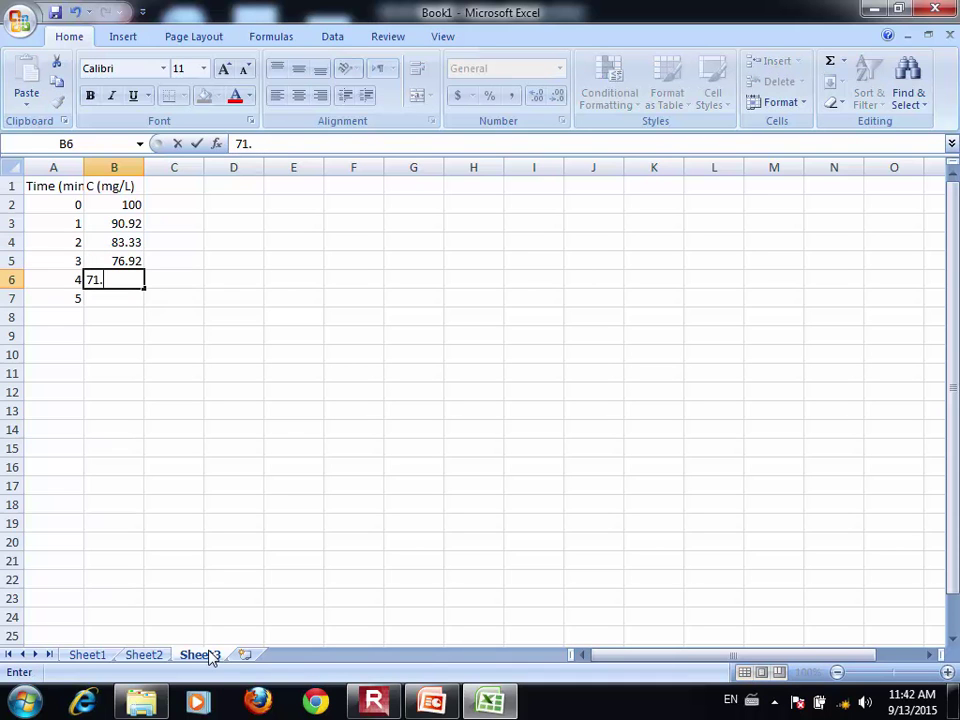
key("Return")
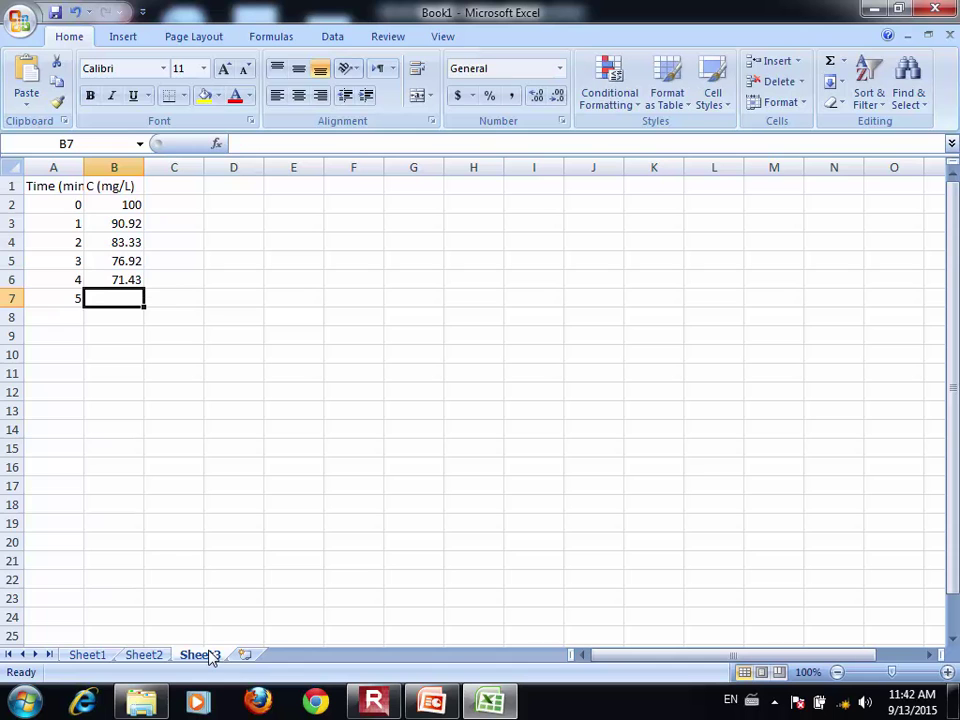
type("66.79")
key("Return")
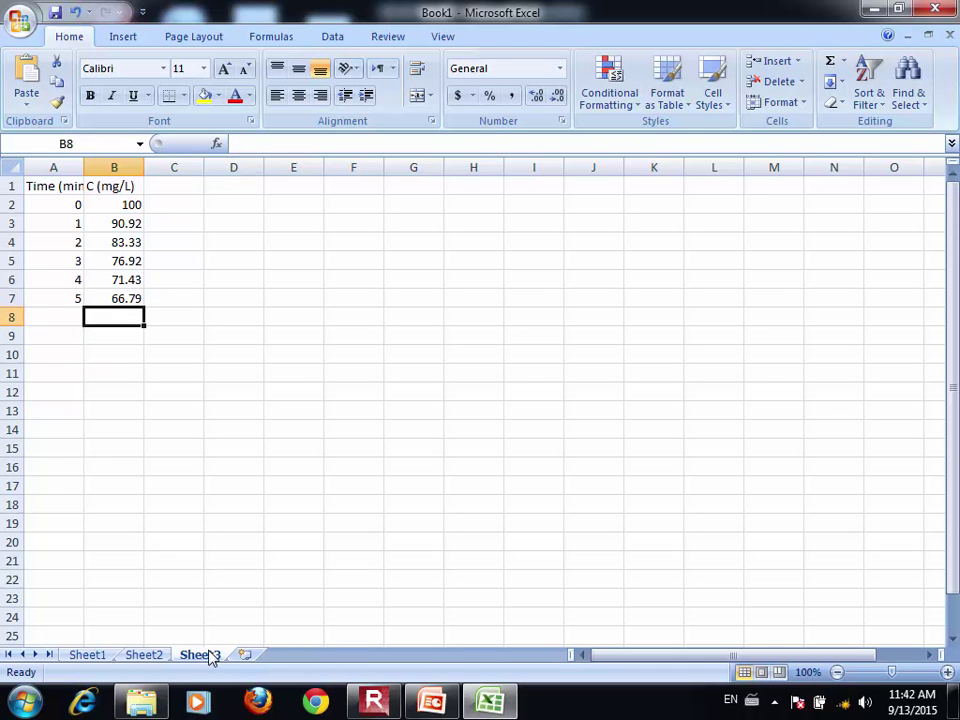
key("Right")
key("Up")
key("Up")
key("Up")
key("Up")
key("Up")
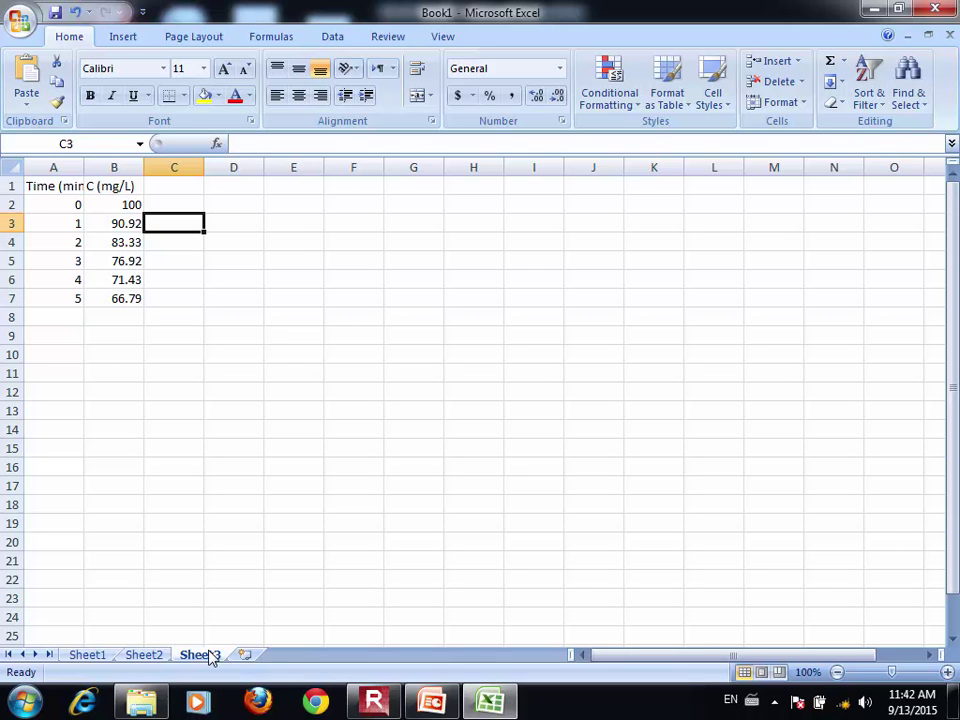
Step: Correct the concentration in cell B7 to 66.67
key("Down")
key("Down")
key("Down")
key("Down")
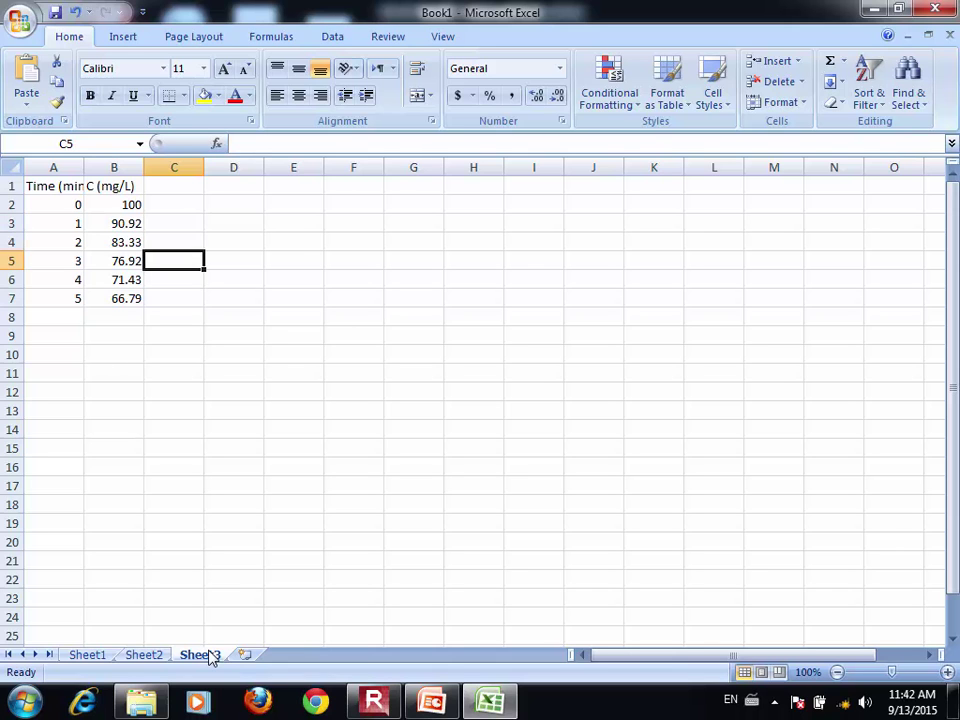
key("Left")
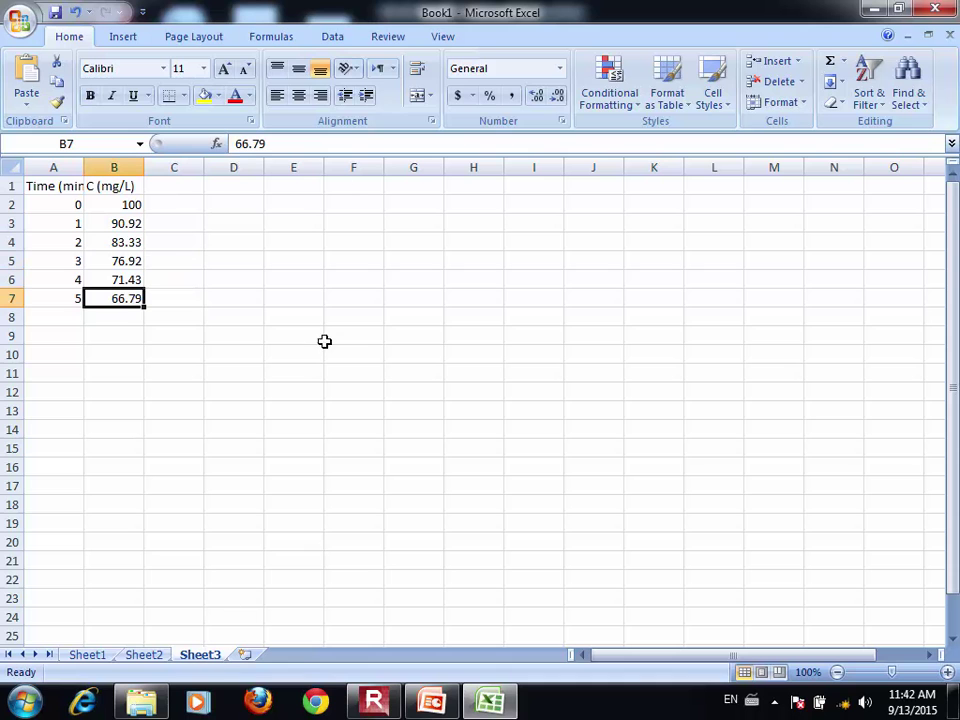
left_click(357, 142)
key("BackSpace")
key("BackSpace")
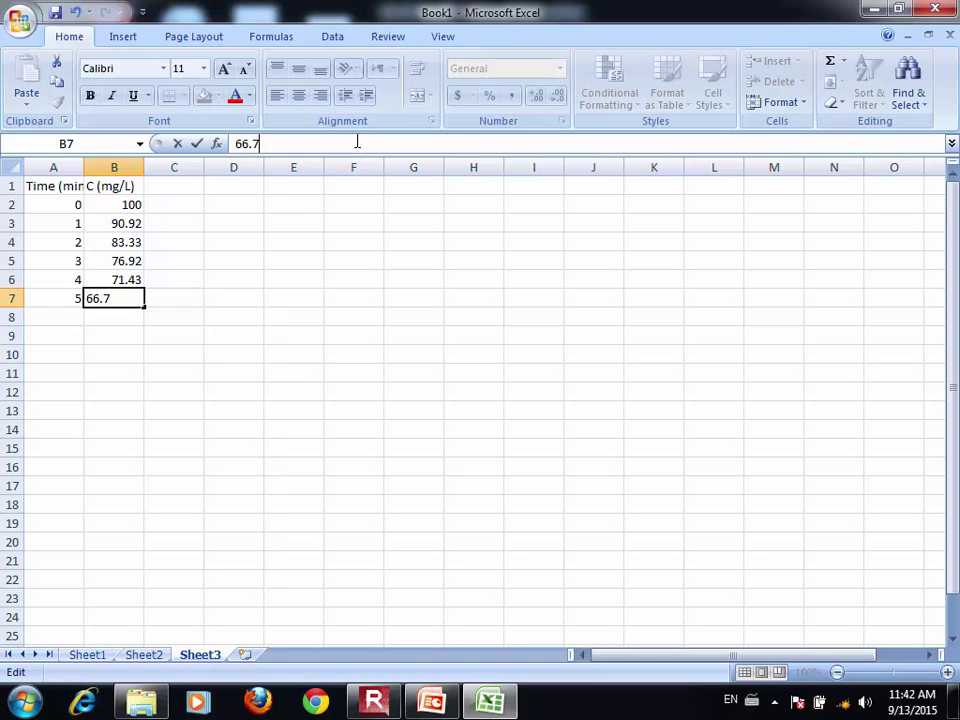
type("67")
key("Return")
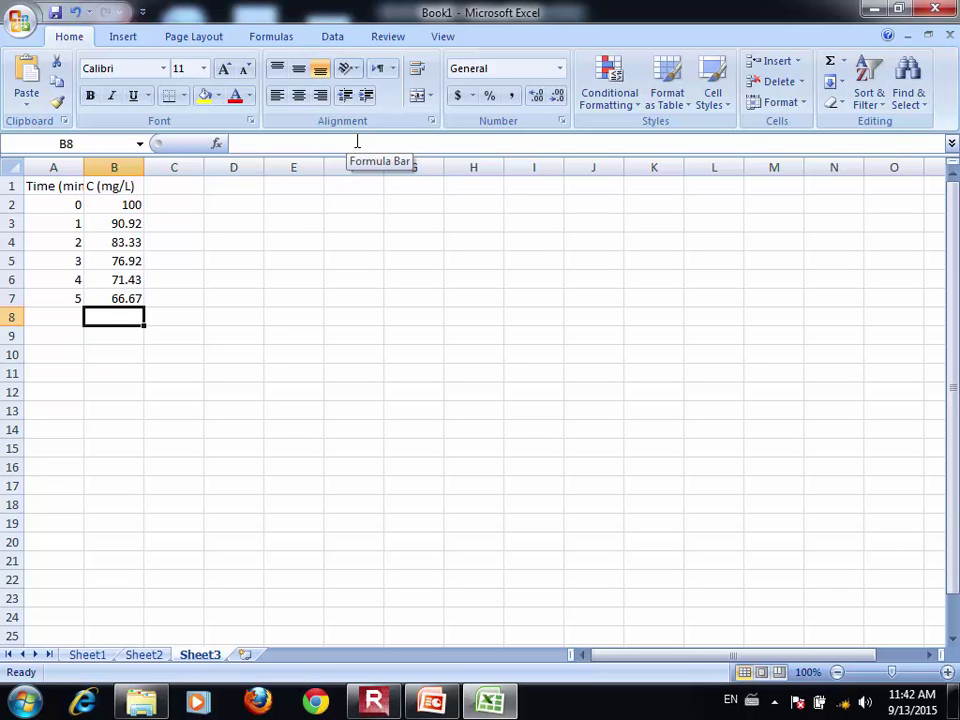
Step: Correct the concentration in cell B3 to 90.91
left_click(134, 223)
left_click(324, 144)
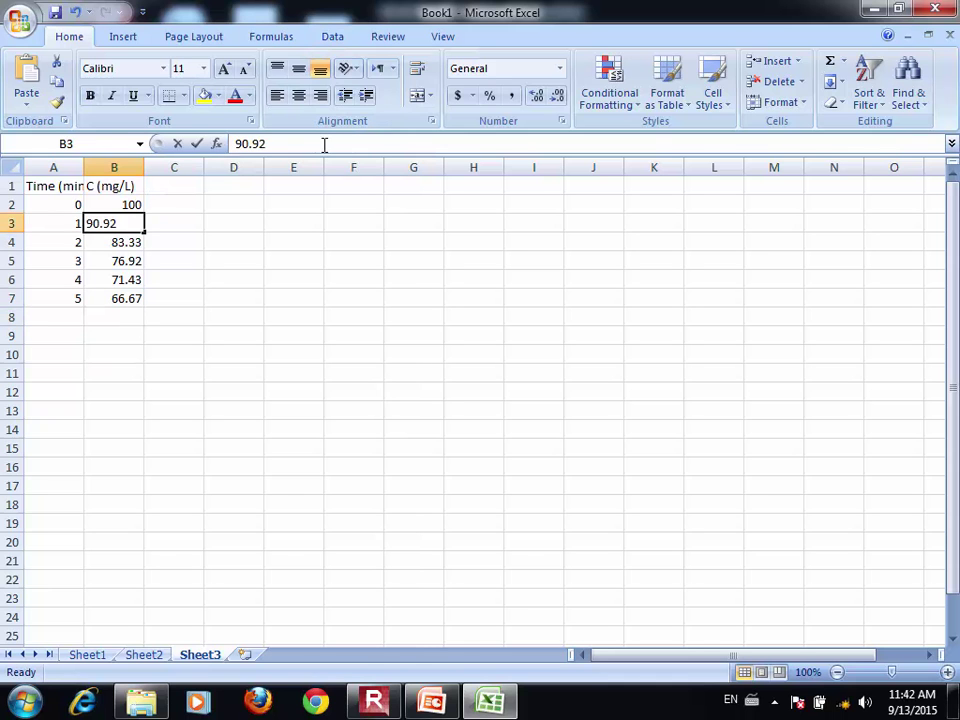
key("BackSpace")
type("1")
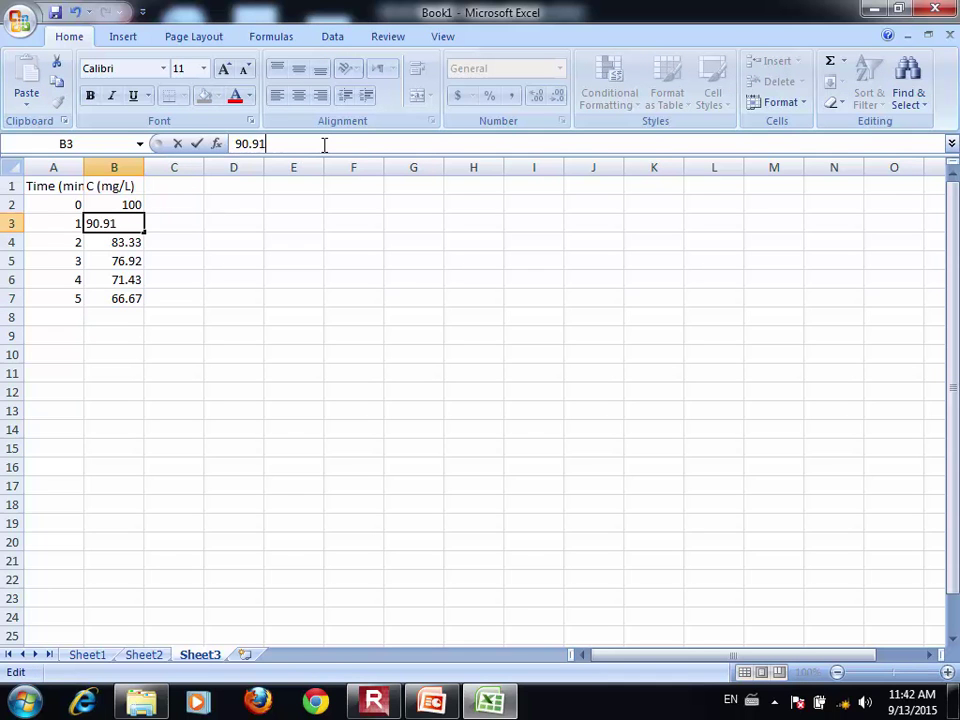
key("Return")
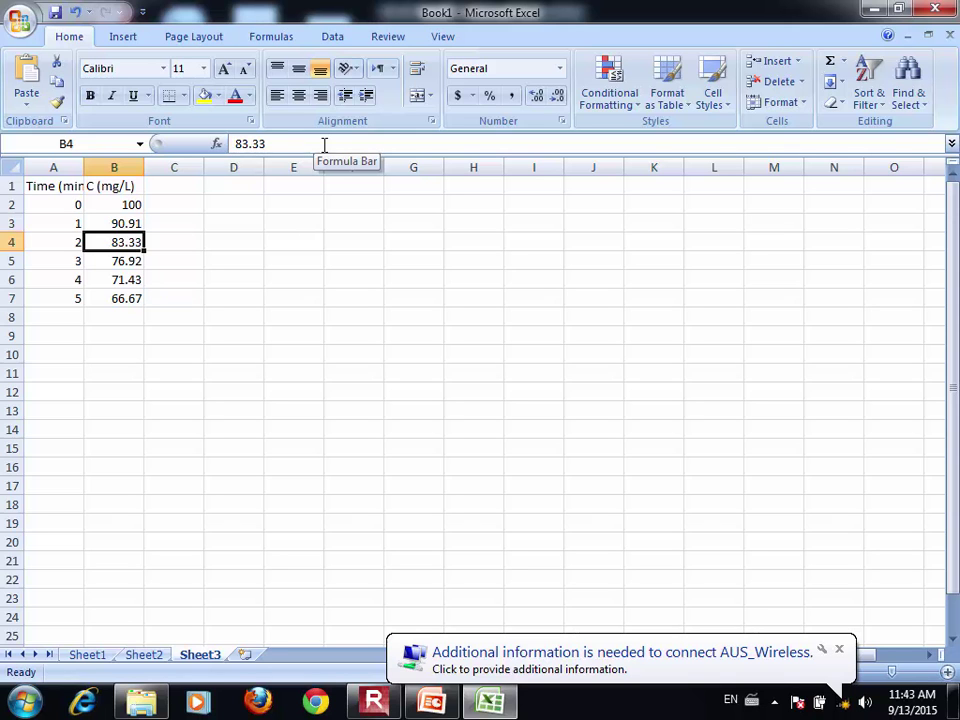
Step: Enter the header "1/C" in cell C1
key("Right")
key("Right")
key("Right")
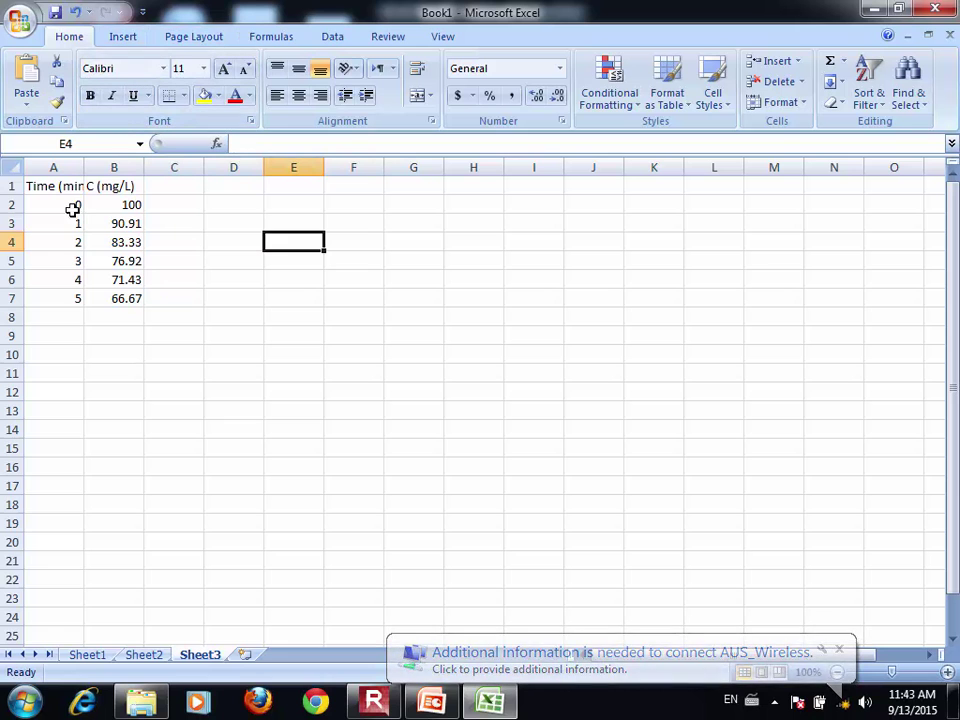
left_click(162, 189)
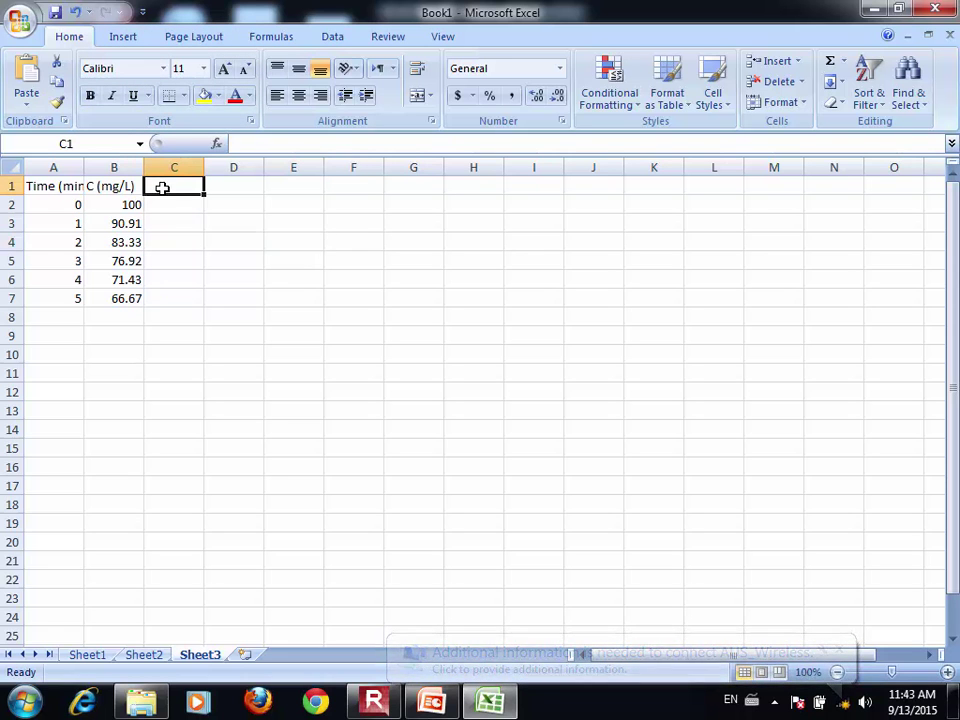
type("1/C")
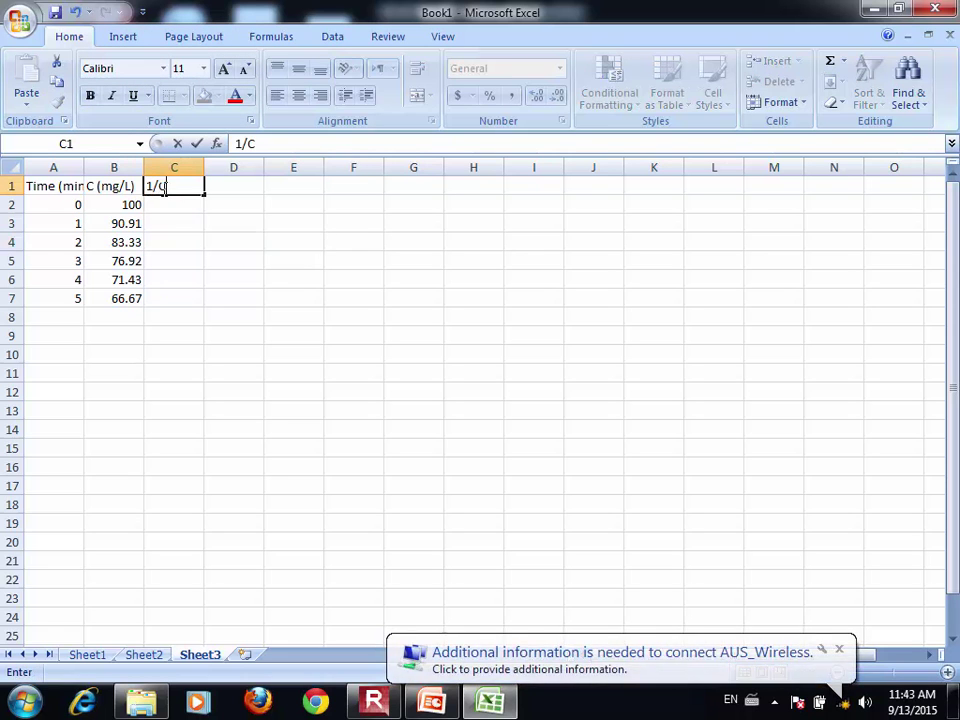
key("Return")
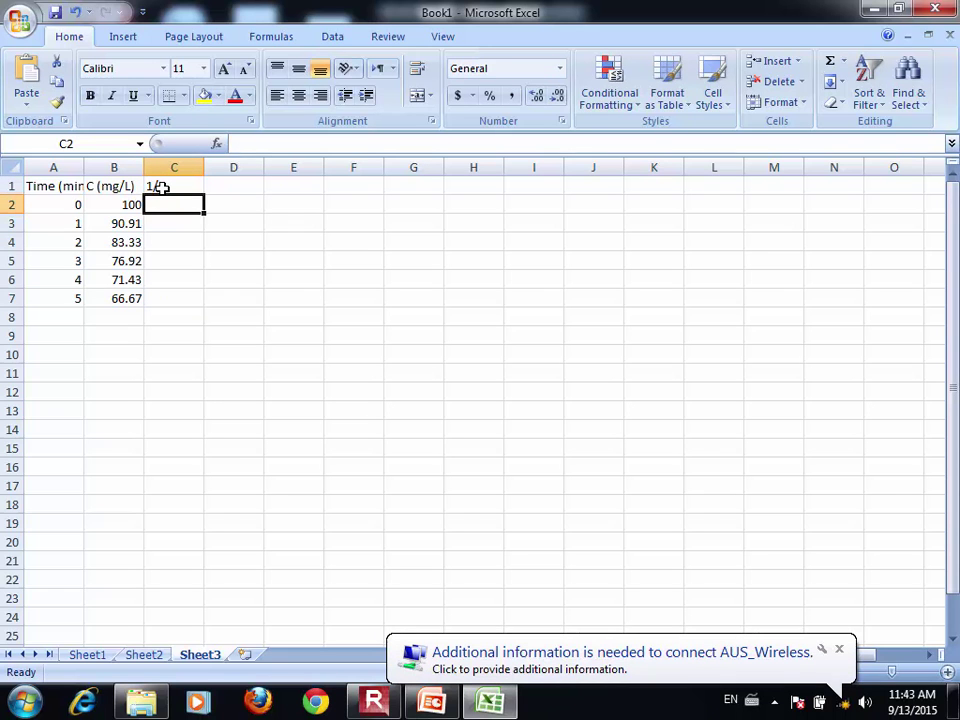
Step: Enter the formula =1/B2 in cell C2 and fill it down to C7
type("=")
key("Left")
type("/")
key("BackSpace")
key("BackSpace")
key("BackSpace")
type("1/")
key("Left")
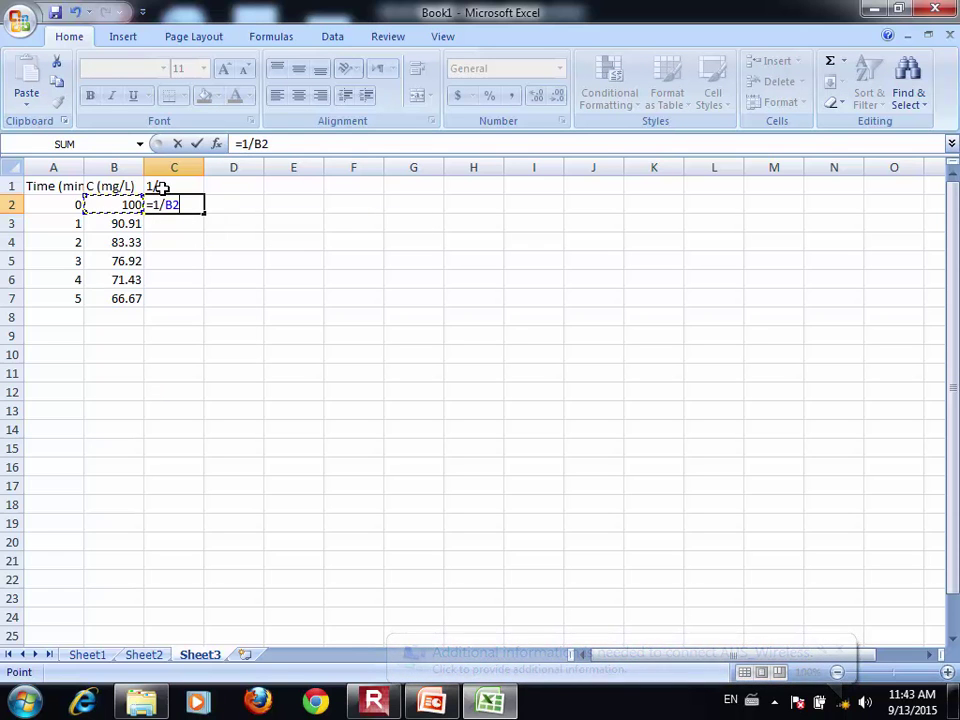
key("Return")
left_click(172, 202)
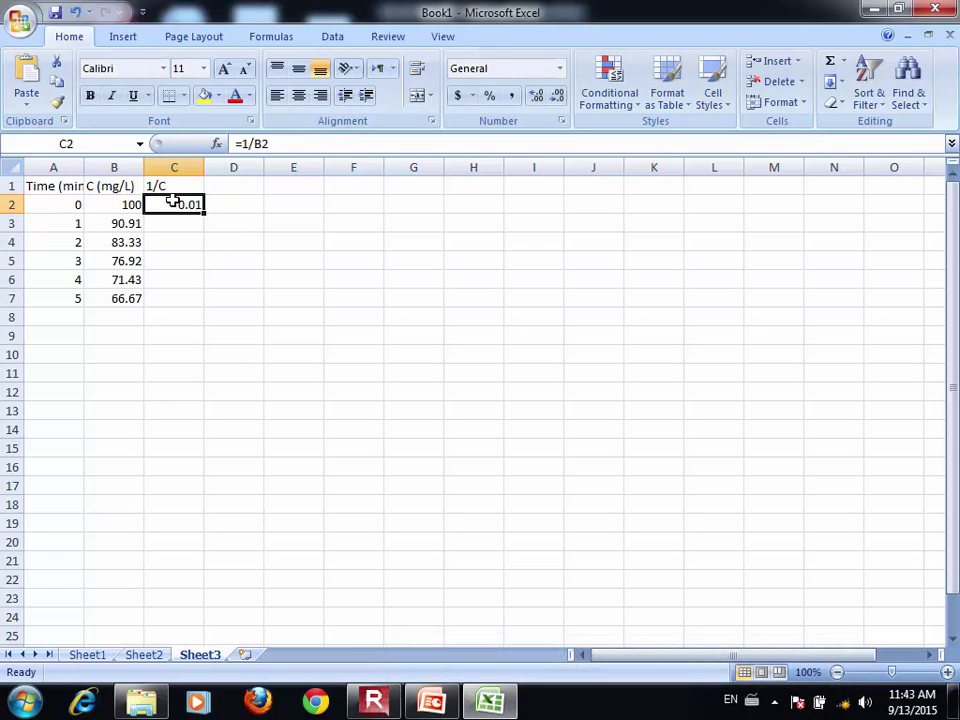
left_click_drag(205, 213, 200, 301)
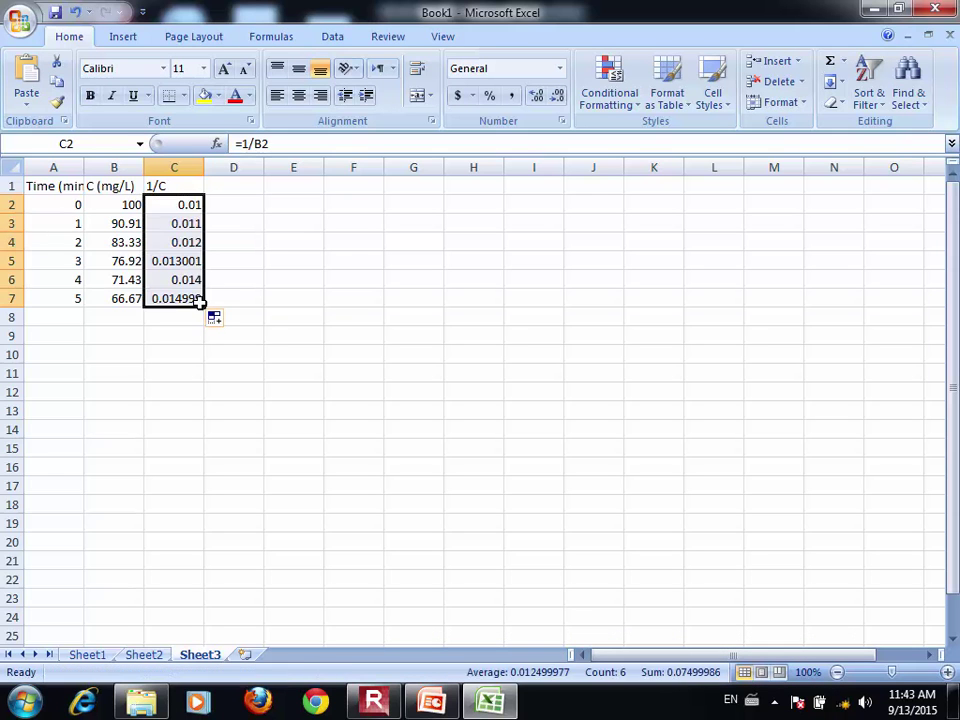
Step: Insert an empty markers-only scatter chart on Sheet3
left_click(270, 240)
left_click(123, 38)
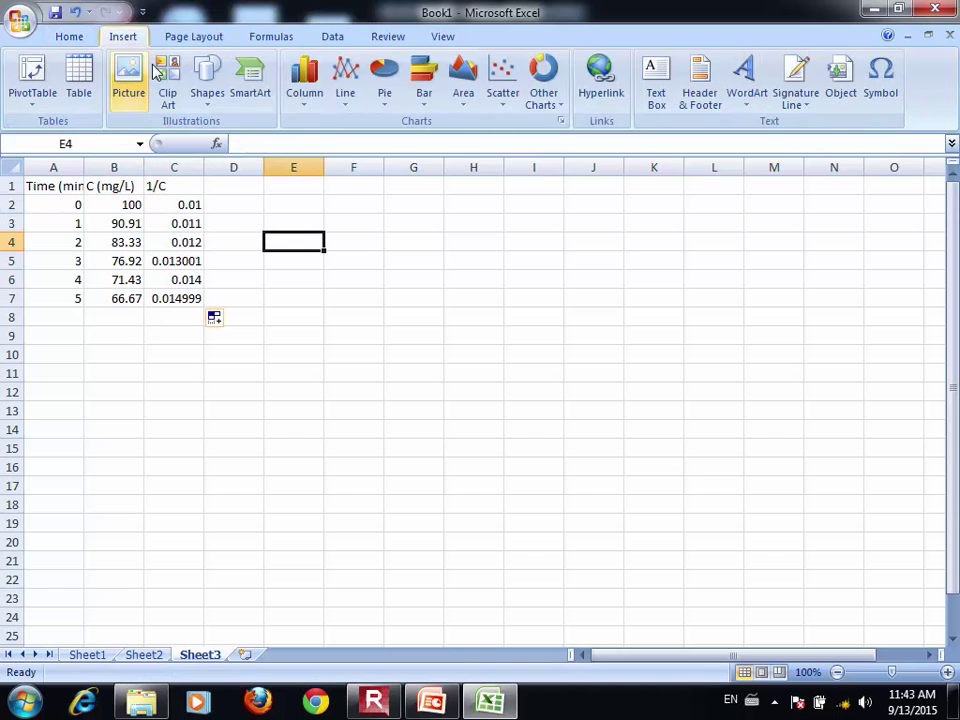
left_click(497, 104)
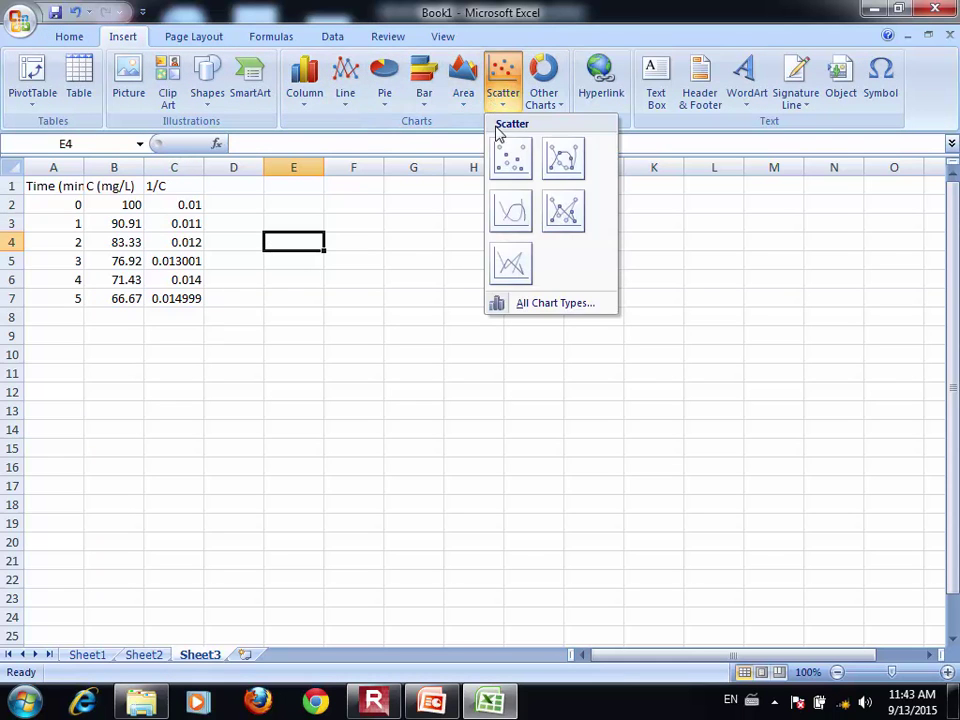
left_click(511, 157)
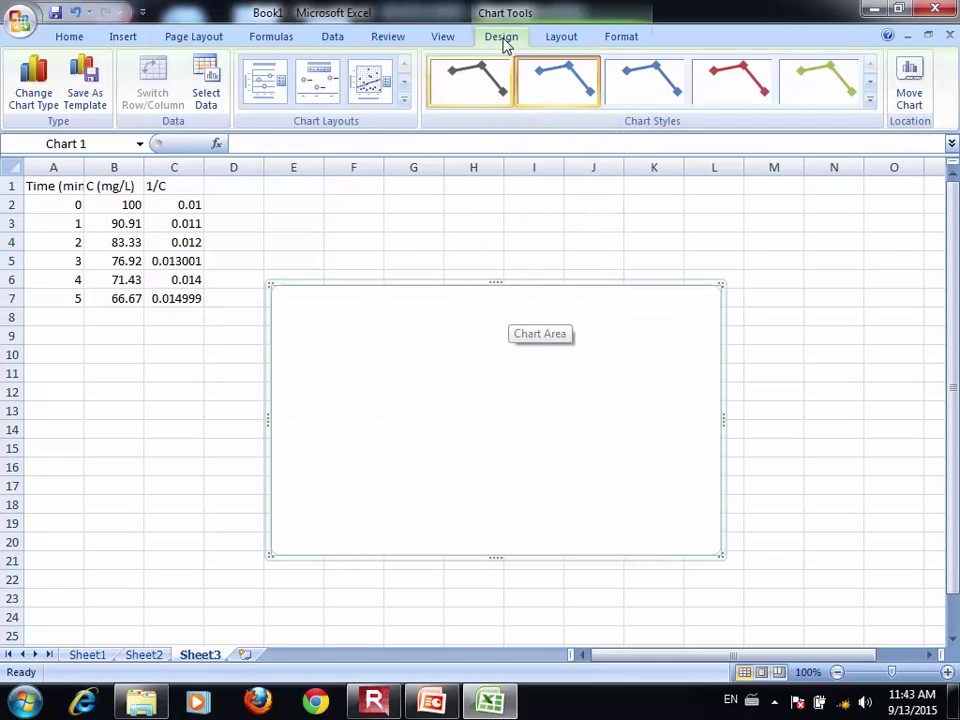
Step: Add a series to the scatter chart with X values from A2:A7 and Y values from C2:C7
left_click(210, 92)
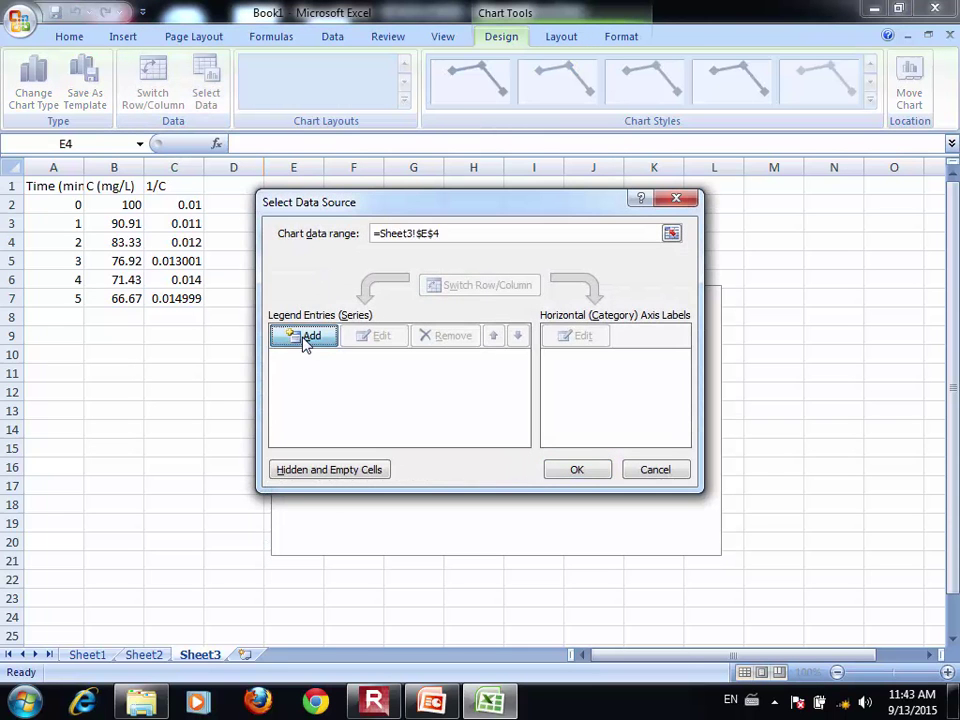
left_click(306, 336)
left_click(504, 345)
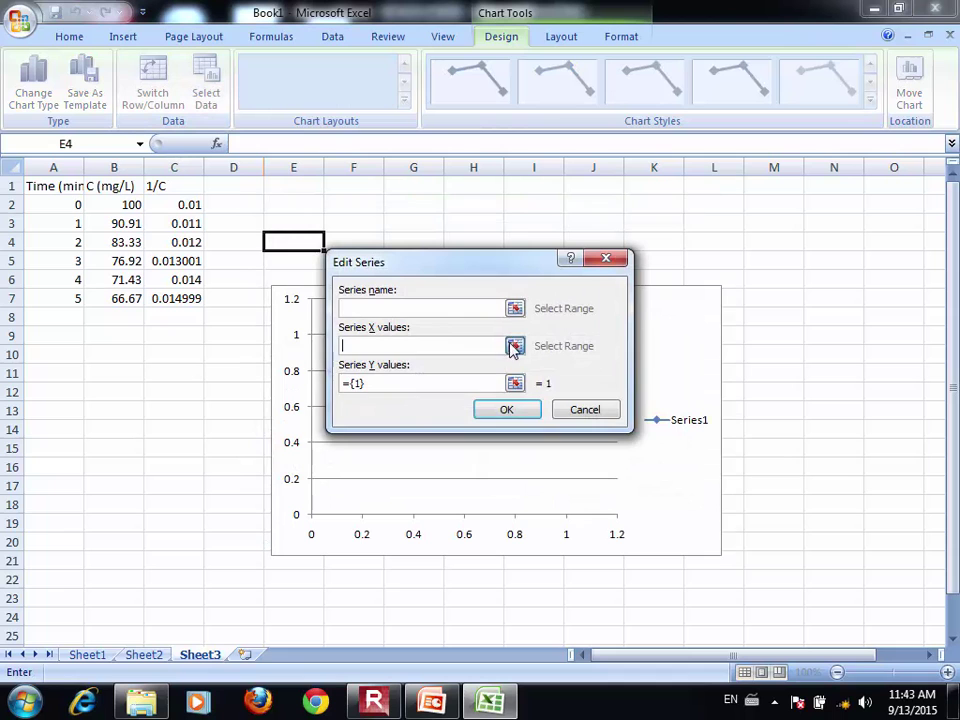
left_click(513, 346)
left_click(81, 206)
left_click_drag(81, 206, 77, 298)
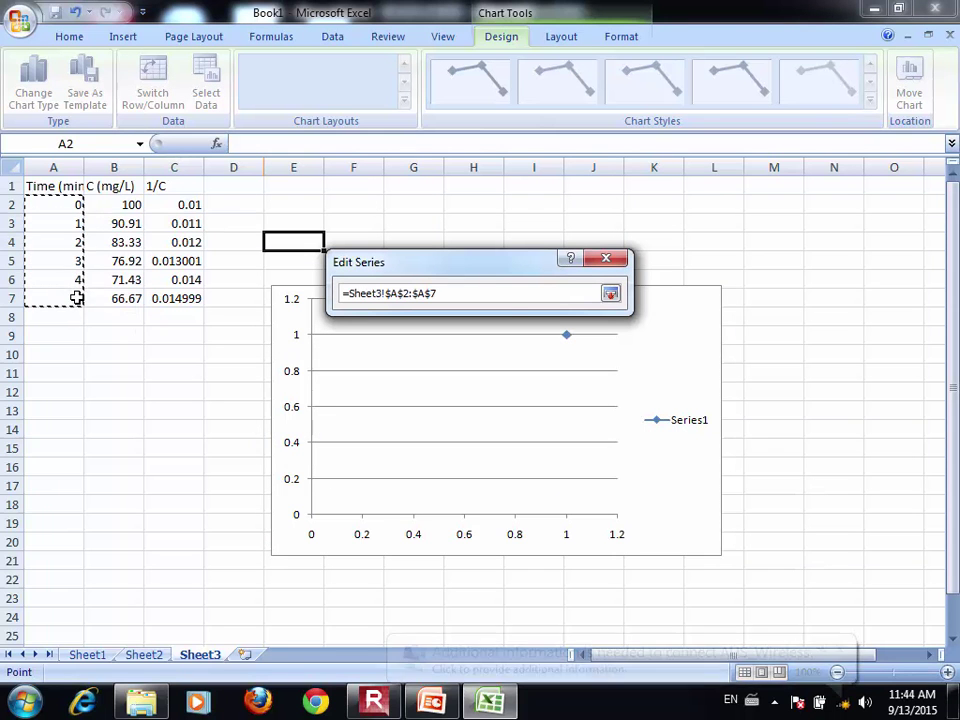
left_click(610, 294)
left_click(514, 383)
left_click_drag(202, 214, 193, 298)
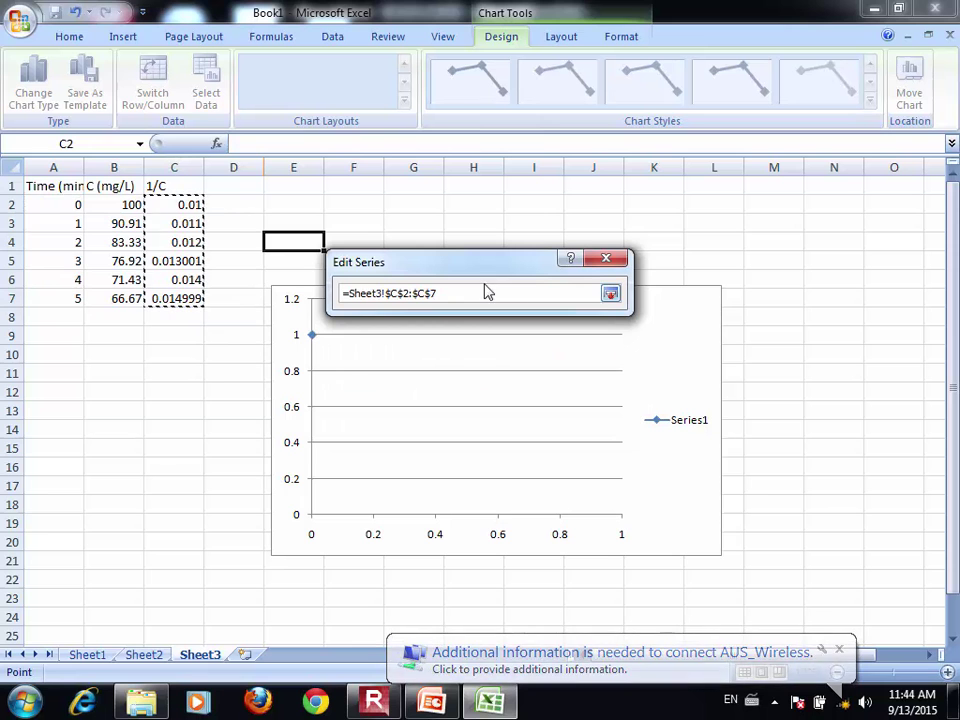
left_click(610, 294)
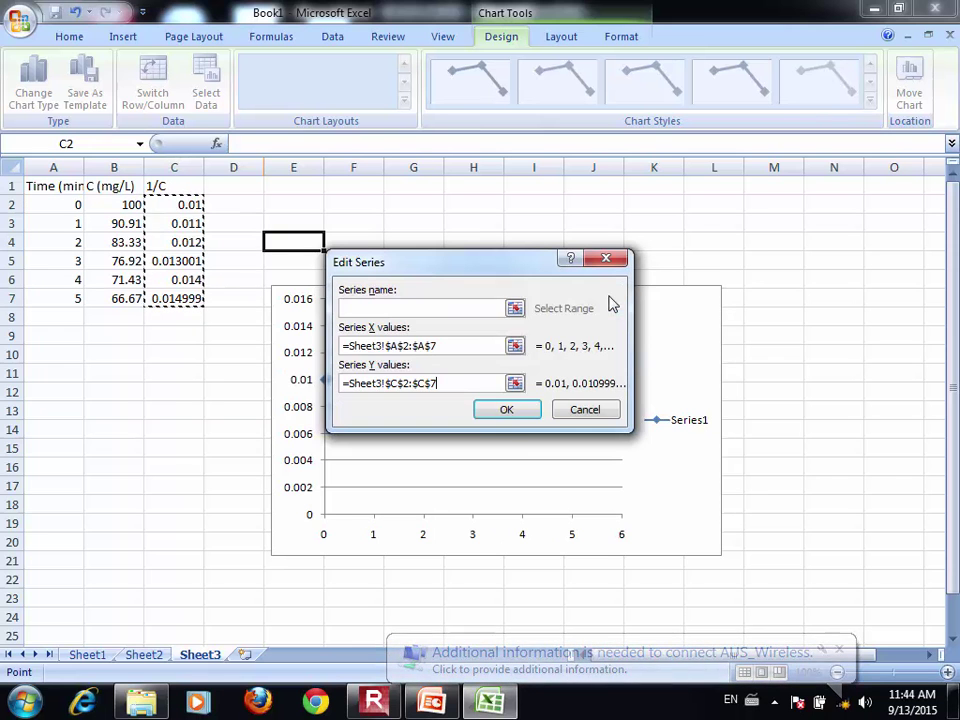
left_click(512, 418)
left_click(580, 468)
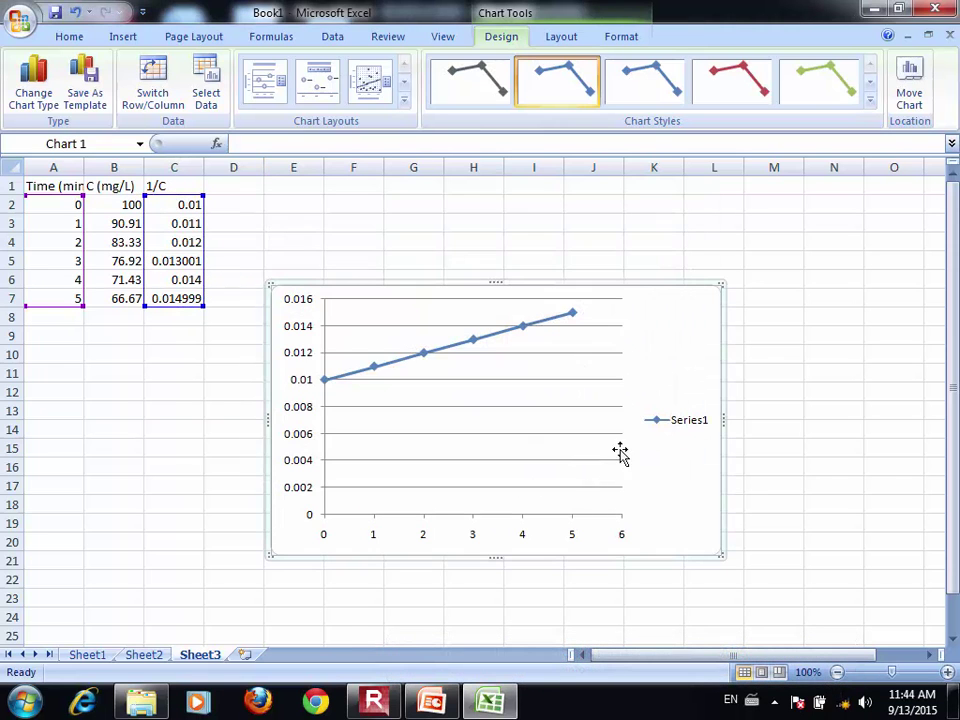
Step: Delete the legend and the horizontal gridlines from the 1/C scatter chart on Sheet3
left_click(671, 428)
key("Delete")
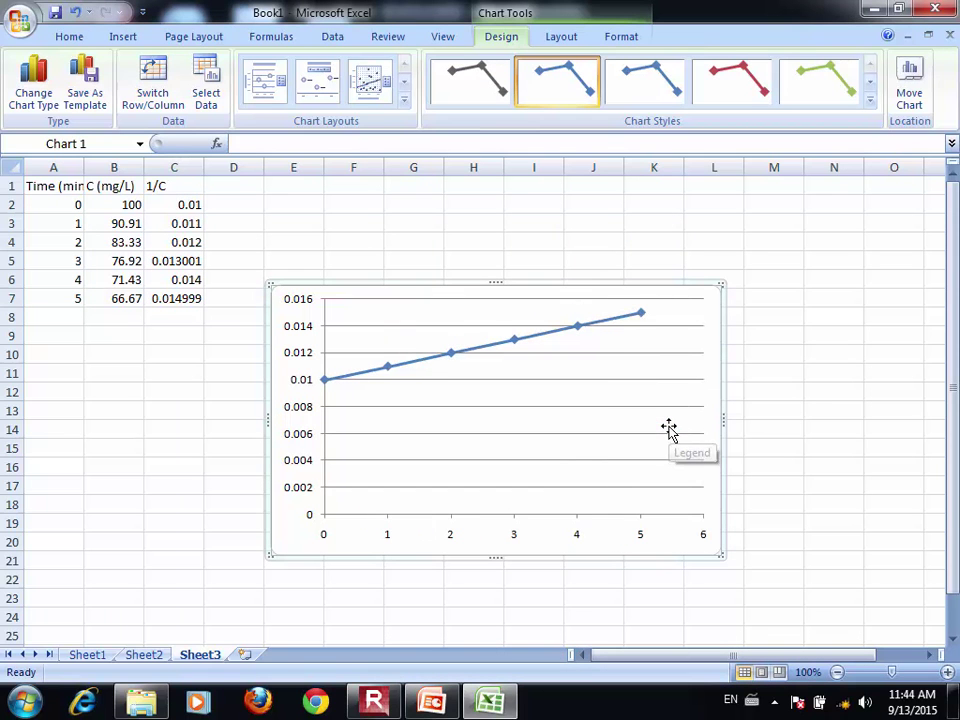
left_click(637, 408)
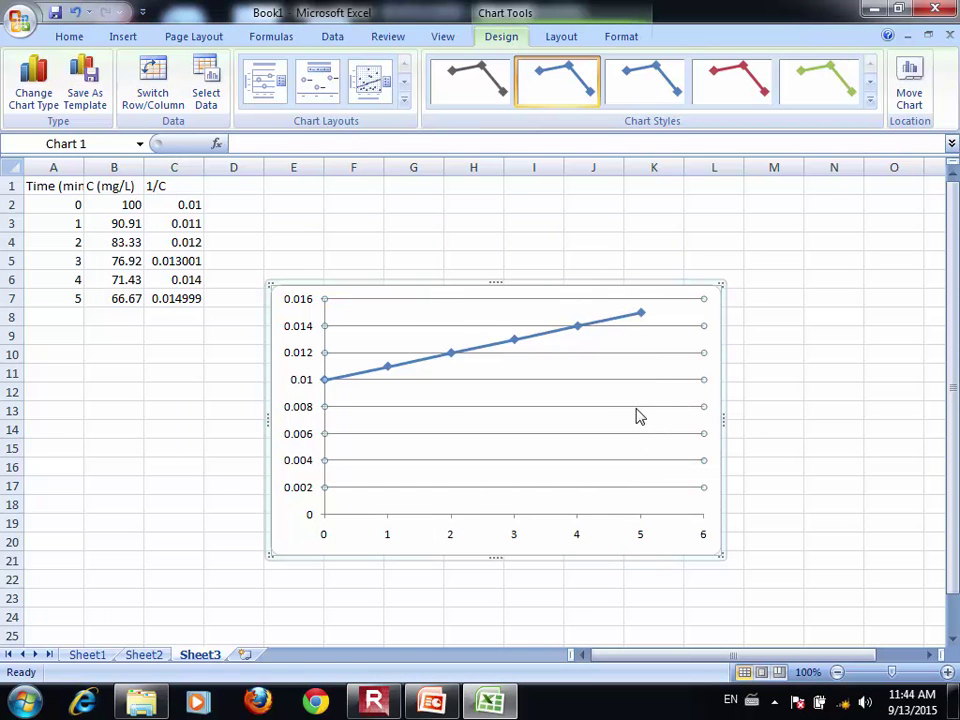
key("Delete")
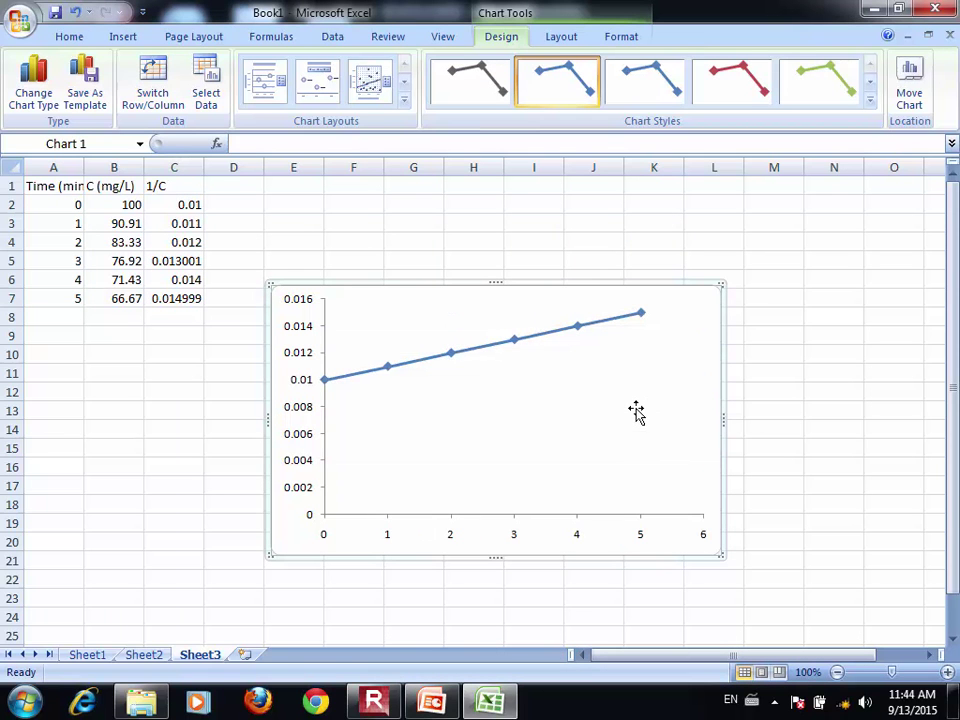
Step: Add a linear trendline to the 1/C series showing its equation and R-squared value, and move the label below the line
left_click(578, 330)
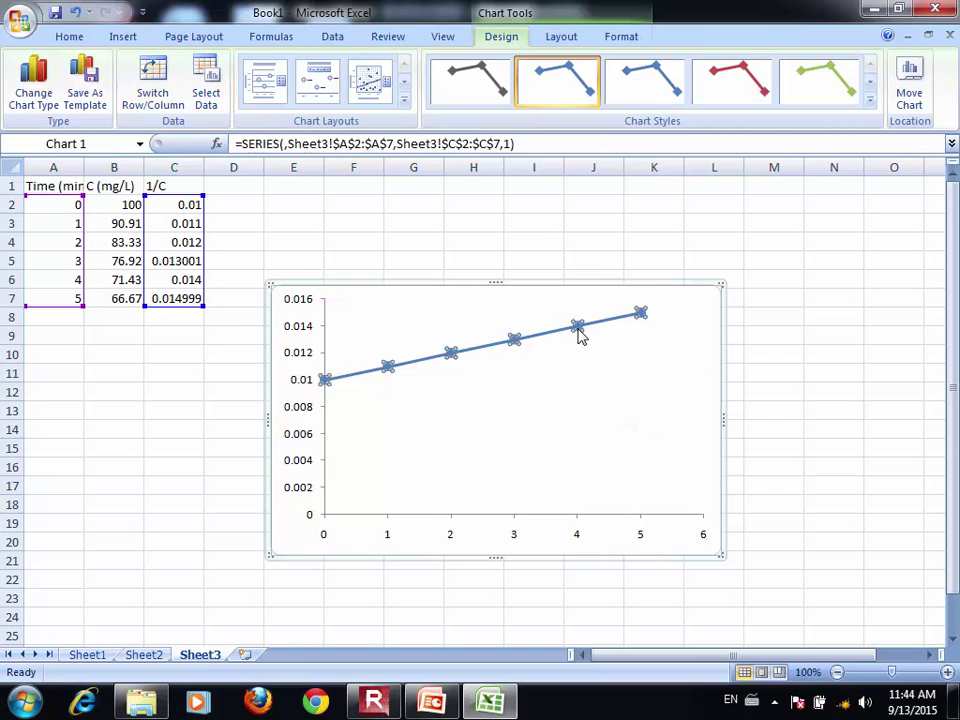
right_click(580, 334)
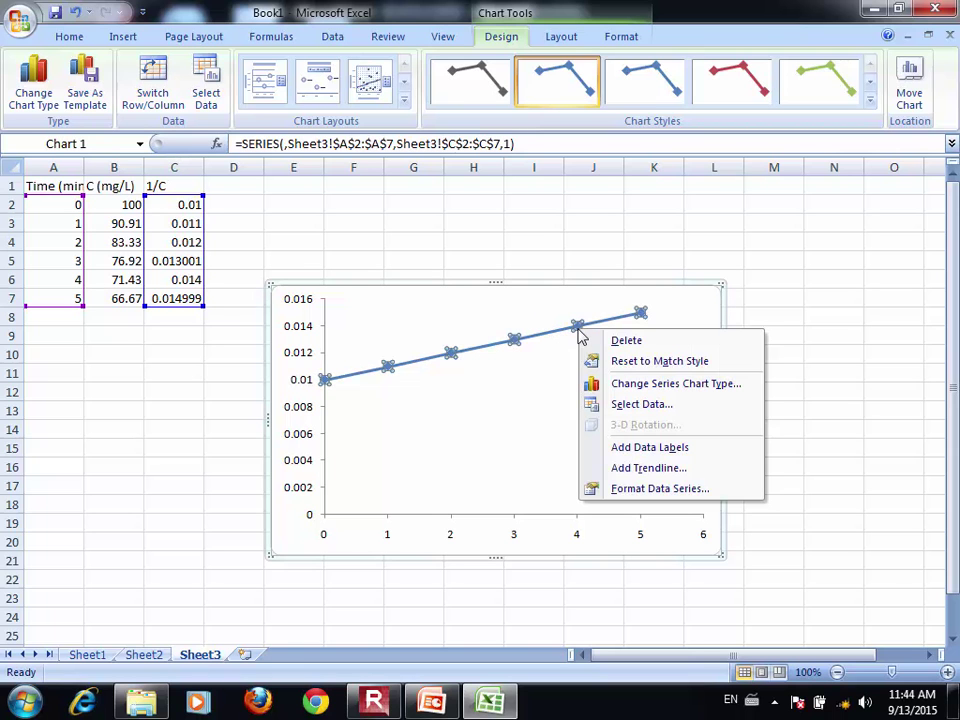
left_click(624, 469)
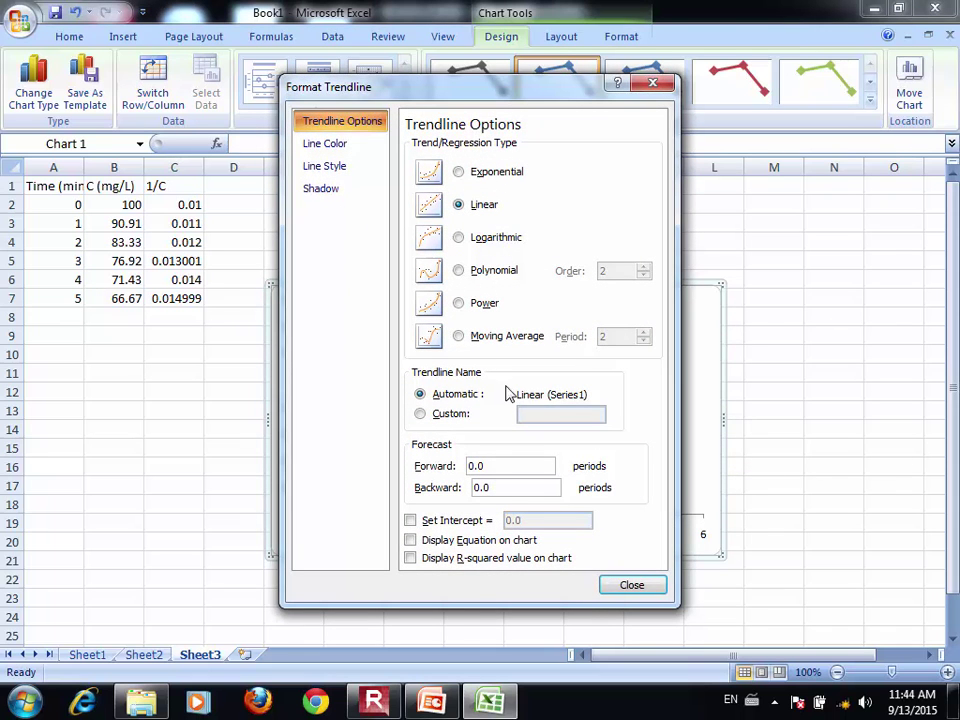
left_click(476, 541)
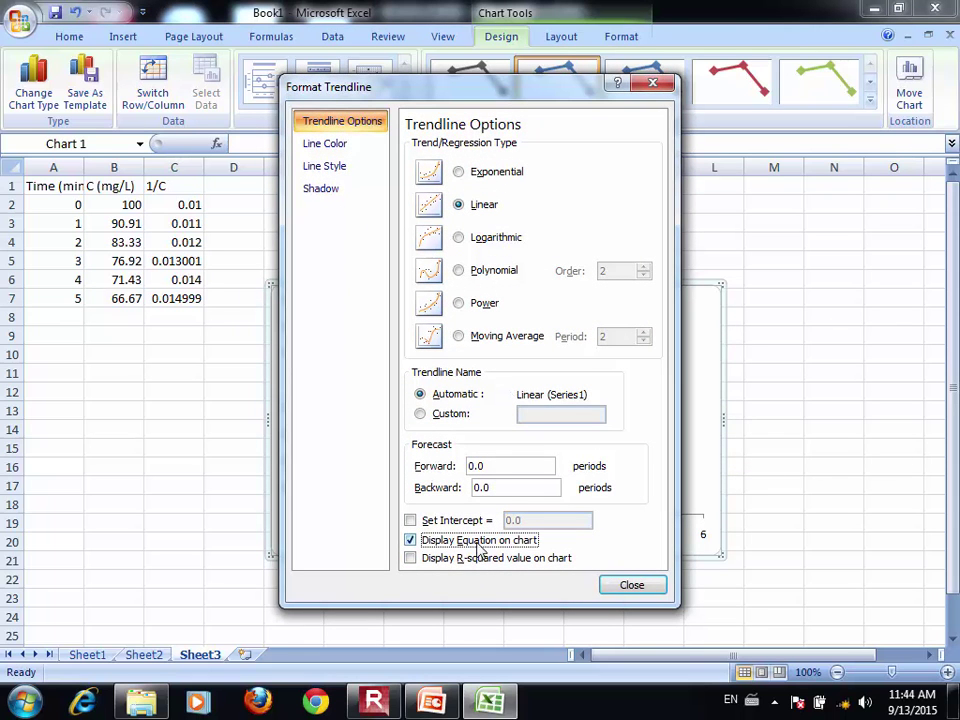
left_click(476, 557)
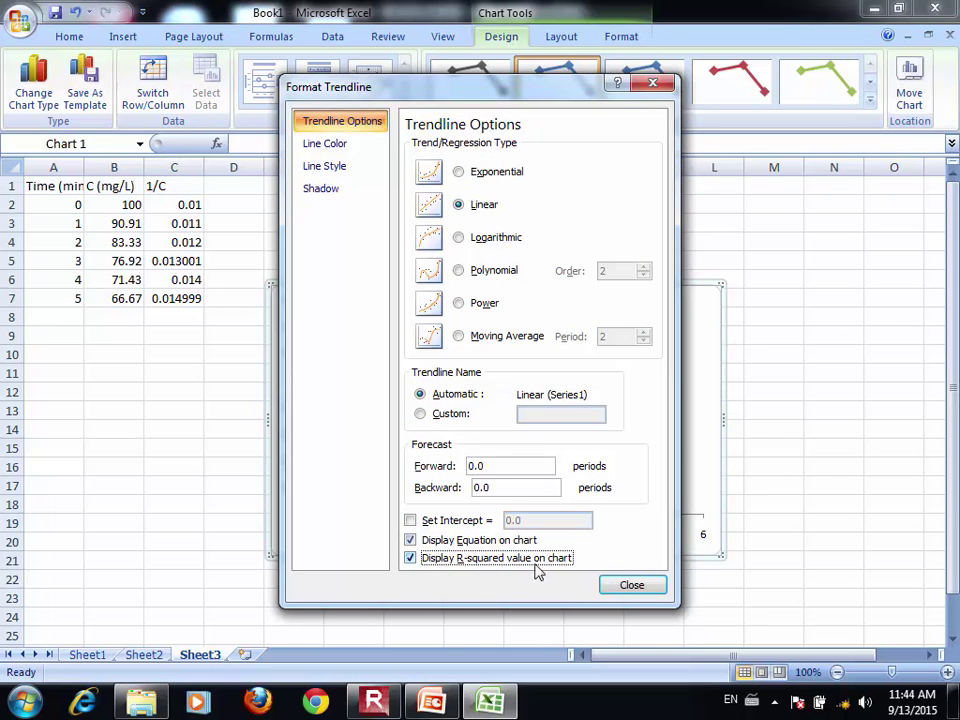
left_click(615, 585)
left_click(603, 350)
left_click_drag(602, 345, 587, 428)
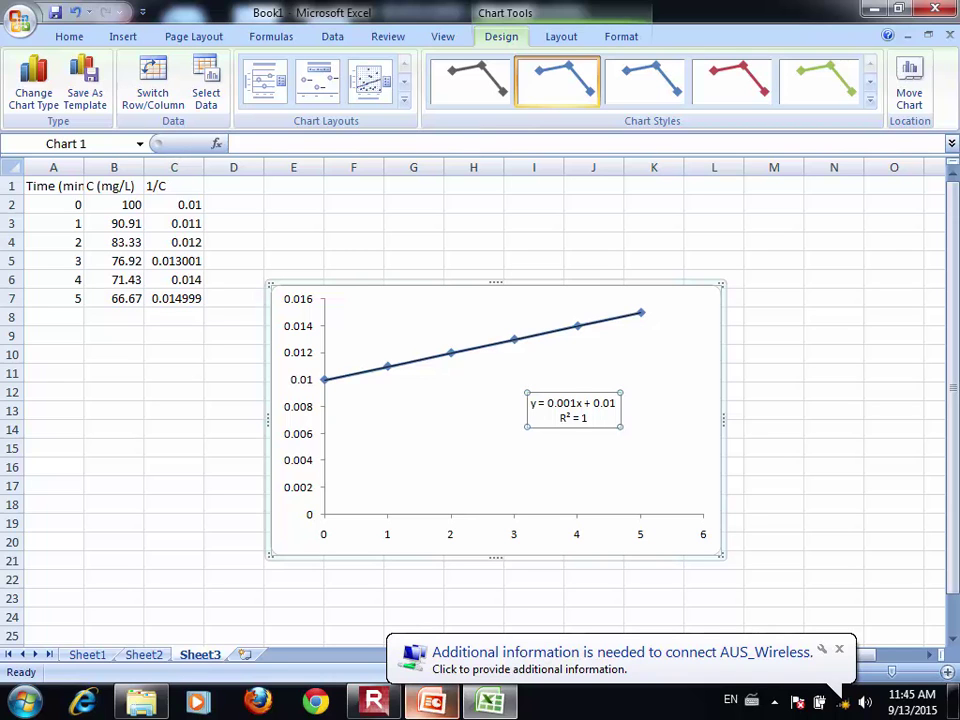
left_click(377, 704)
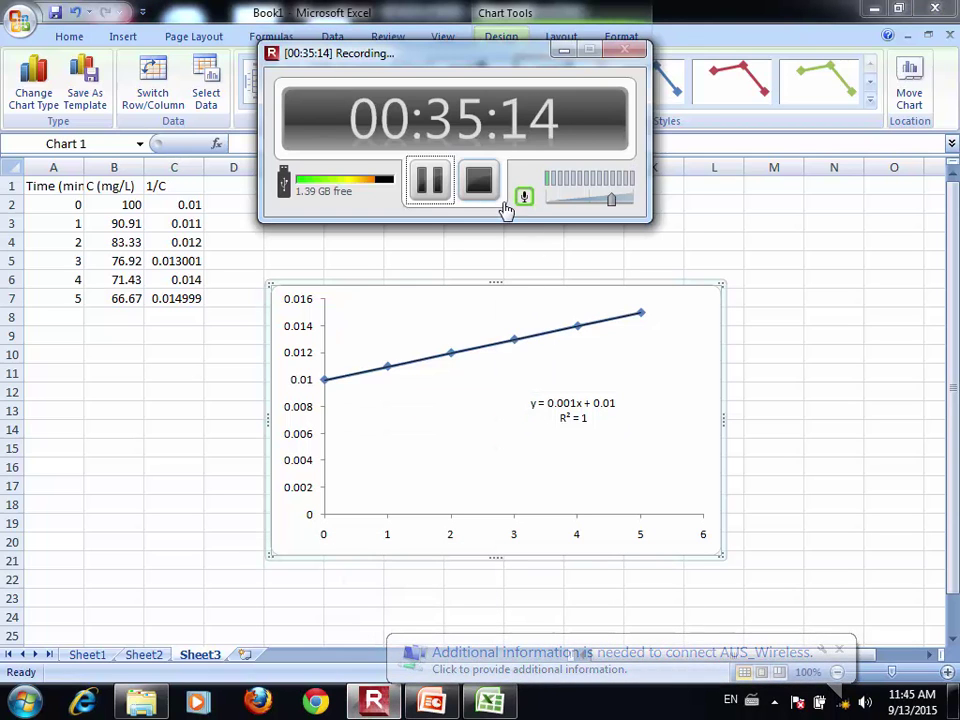
left_click(447, 188)
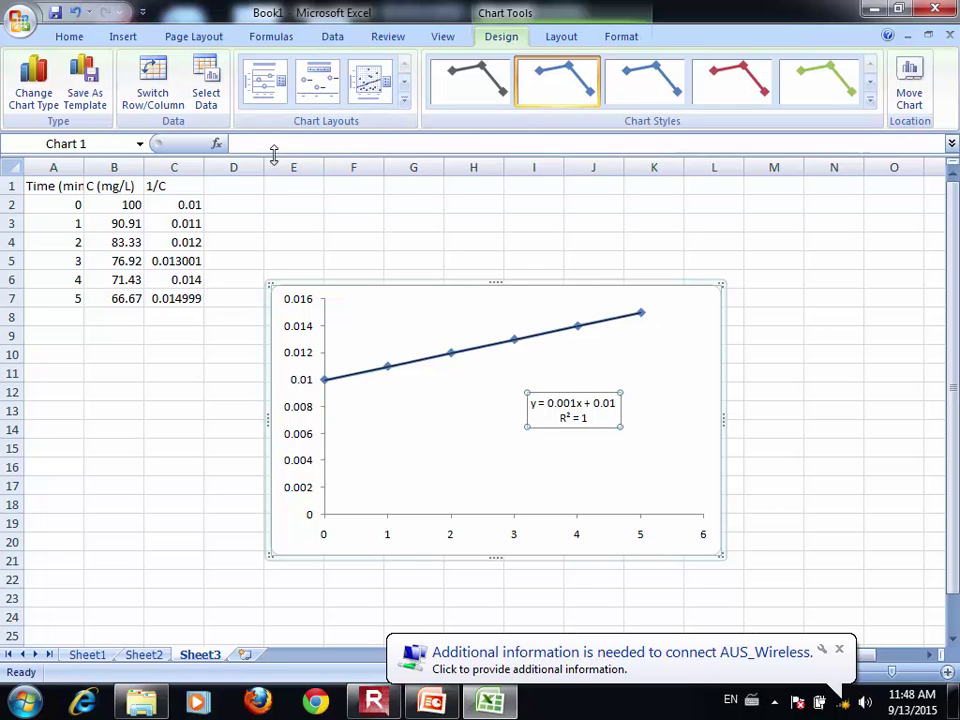
Step: Dismiss the wireless notification and examine the Sheet3 data and 1/C trendline equation at 130% zoom
left_click(842, 647)
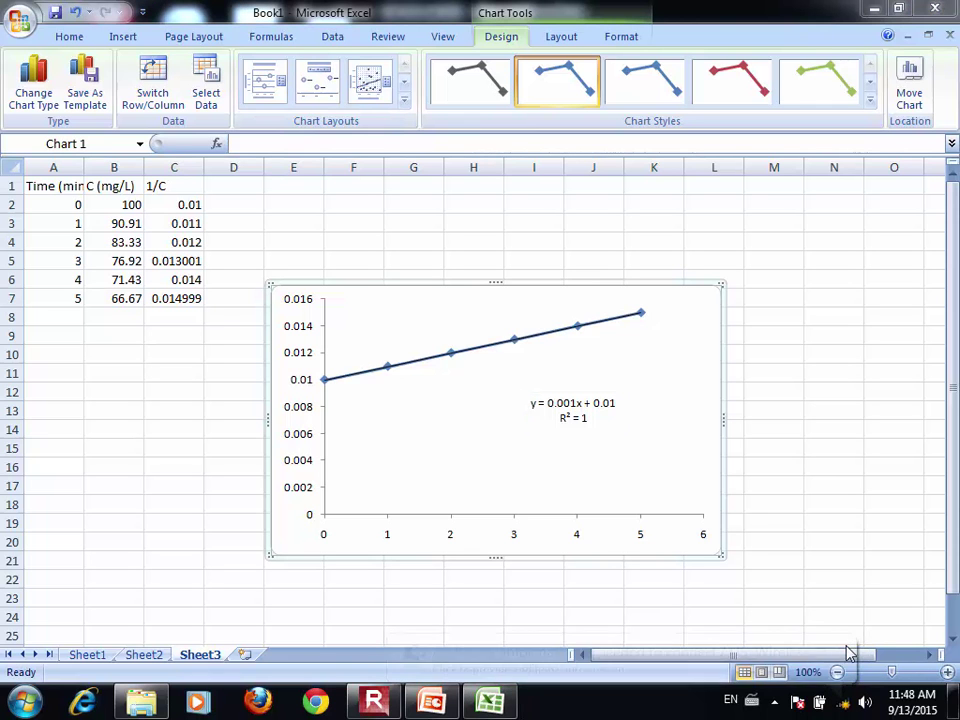
left_click(948, 672)
left_click(948, 672)
left_click(948, 672)
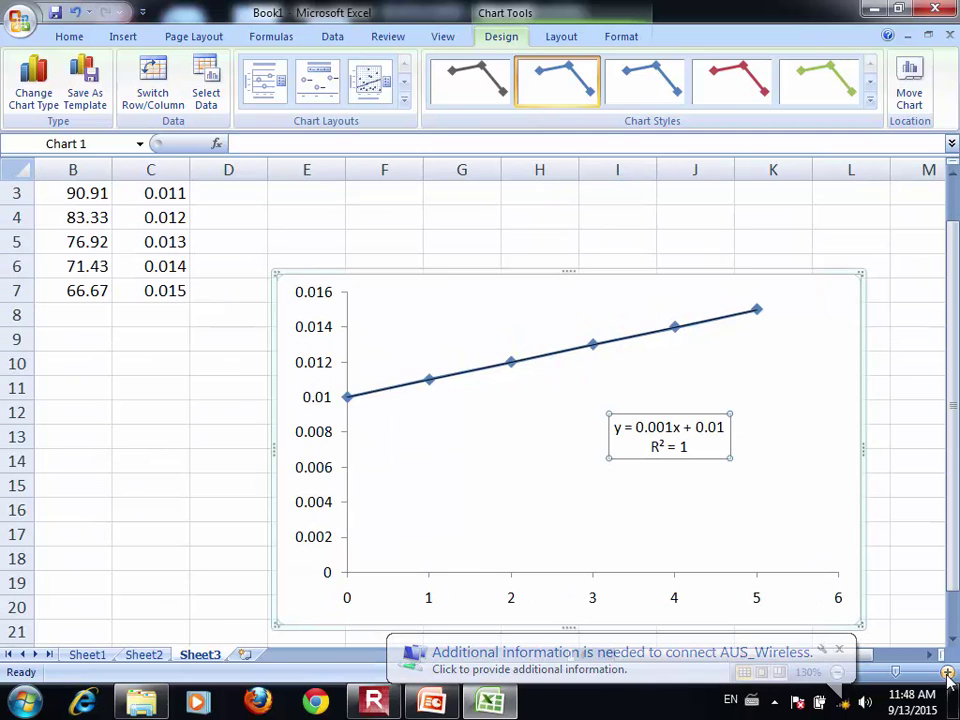
left_click_drag(953, 568, 953, 555)
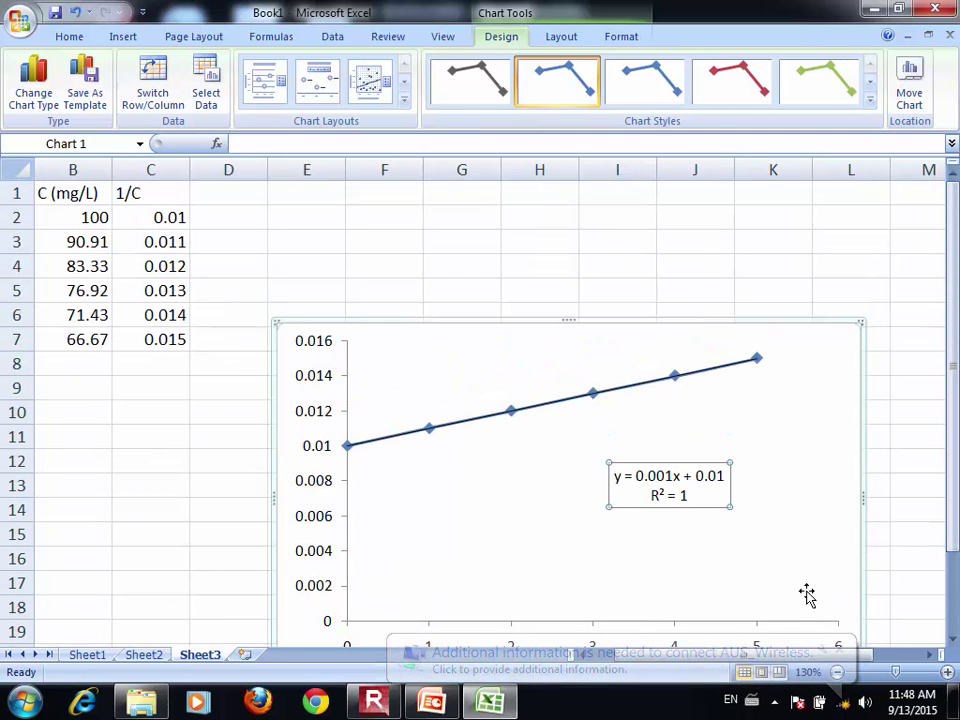
left_click_drag(837, 652, 800, 651)
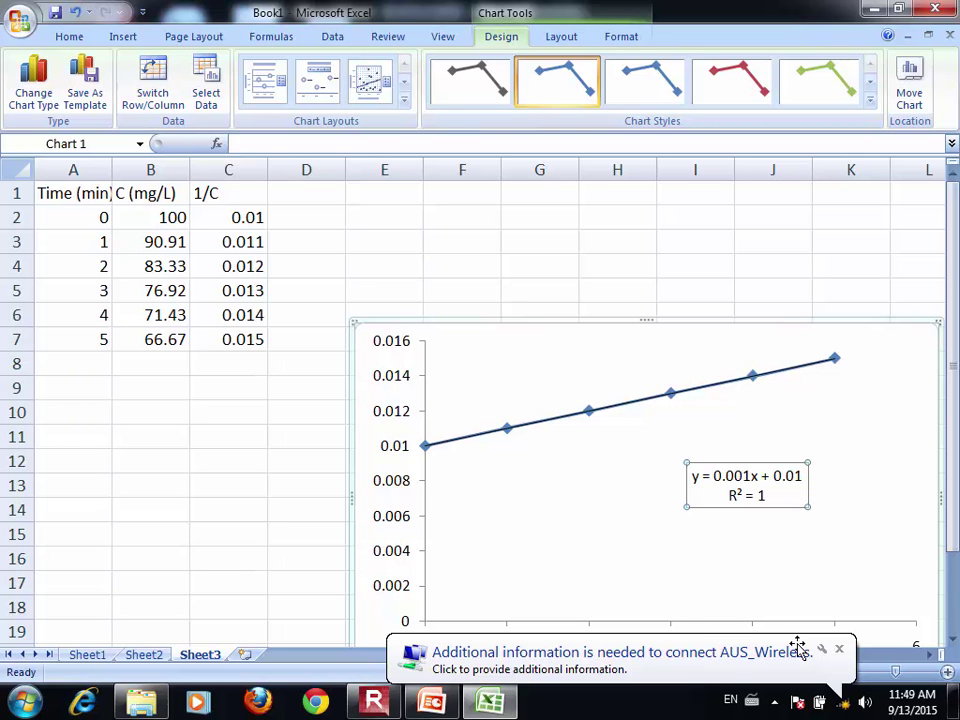
Step: Switch to the CVE 351 Fall 2015 presentation in PowerPoint and go back to the zero-order kinetics example on slide 81
left_click(450, 705)
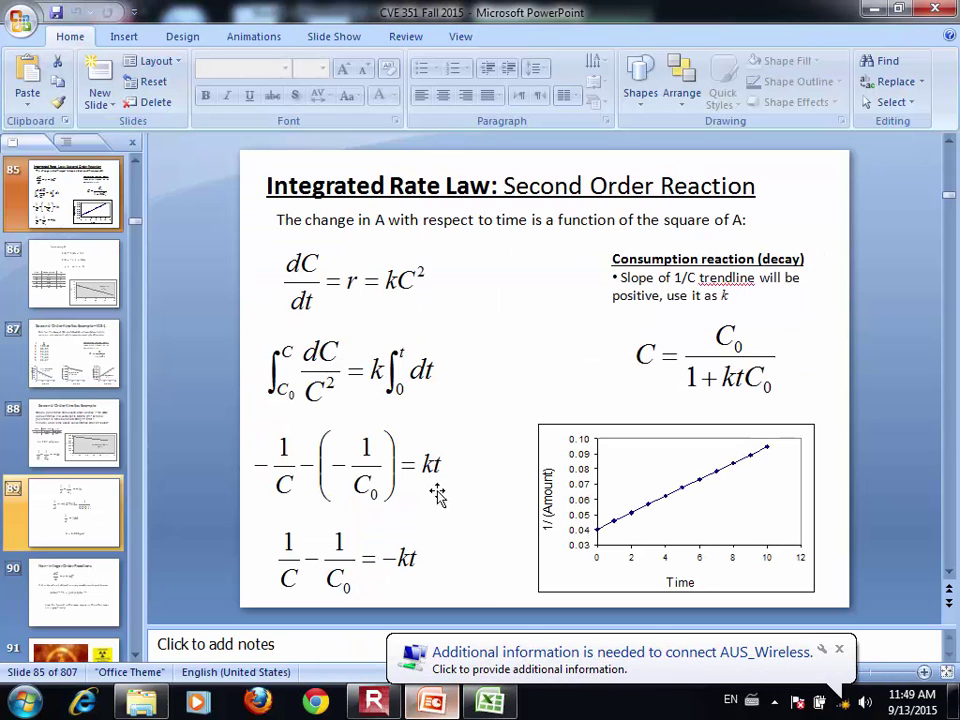
scroll(122, 588, "up", 3)
scroll(122, 588, "up", 4)
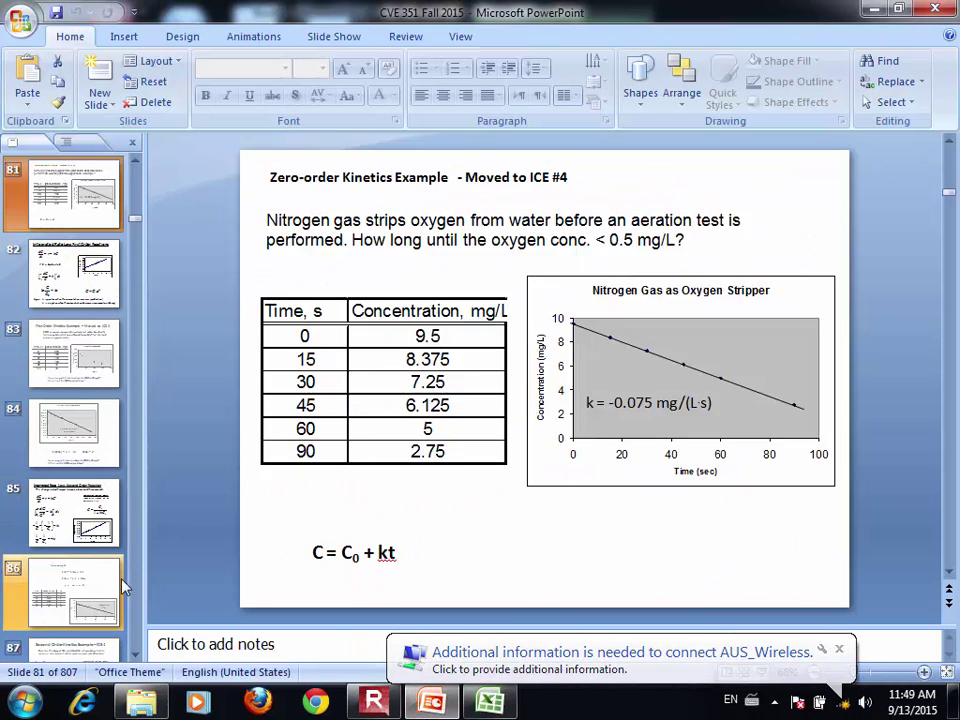